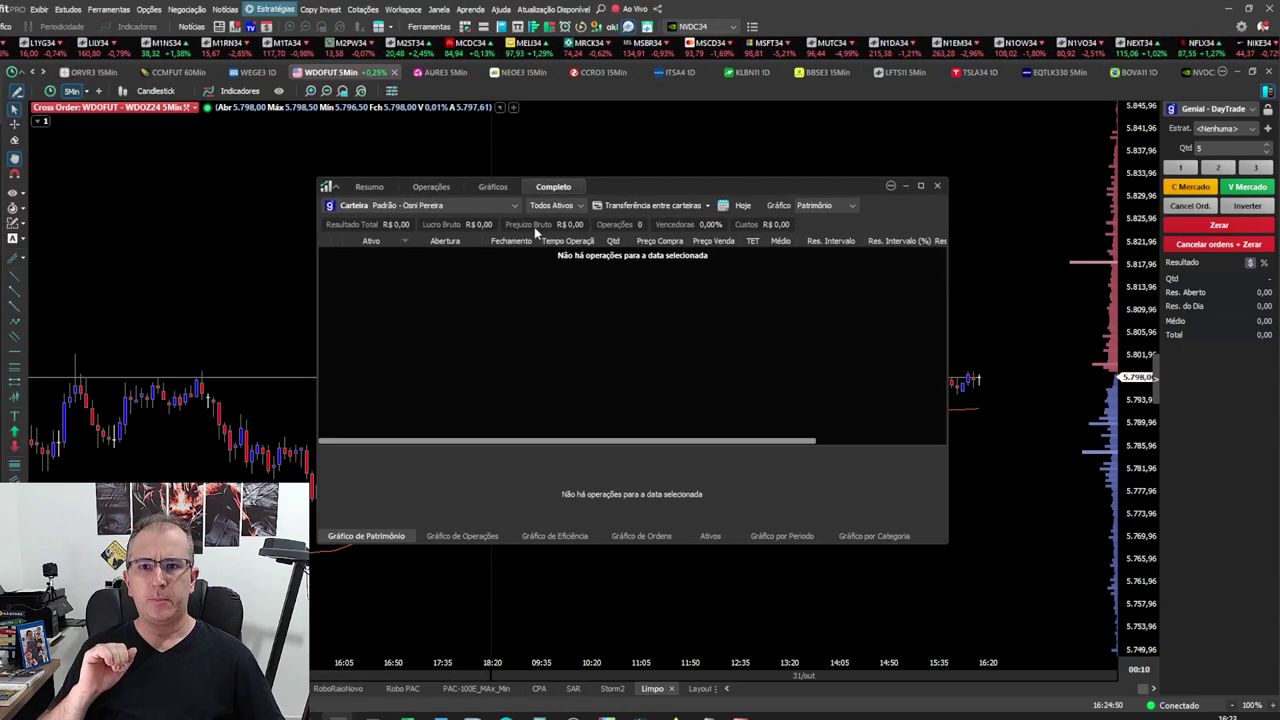
- Load the Titan_A12_Desafio automation portfolio in the full performance report
click(513, 208)
scroll(511, 288, down, 3)
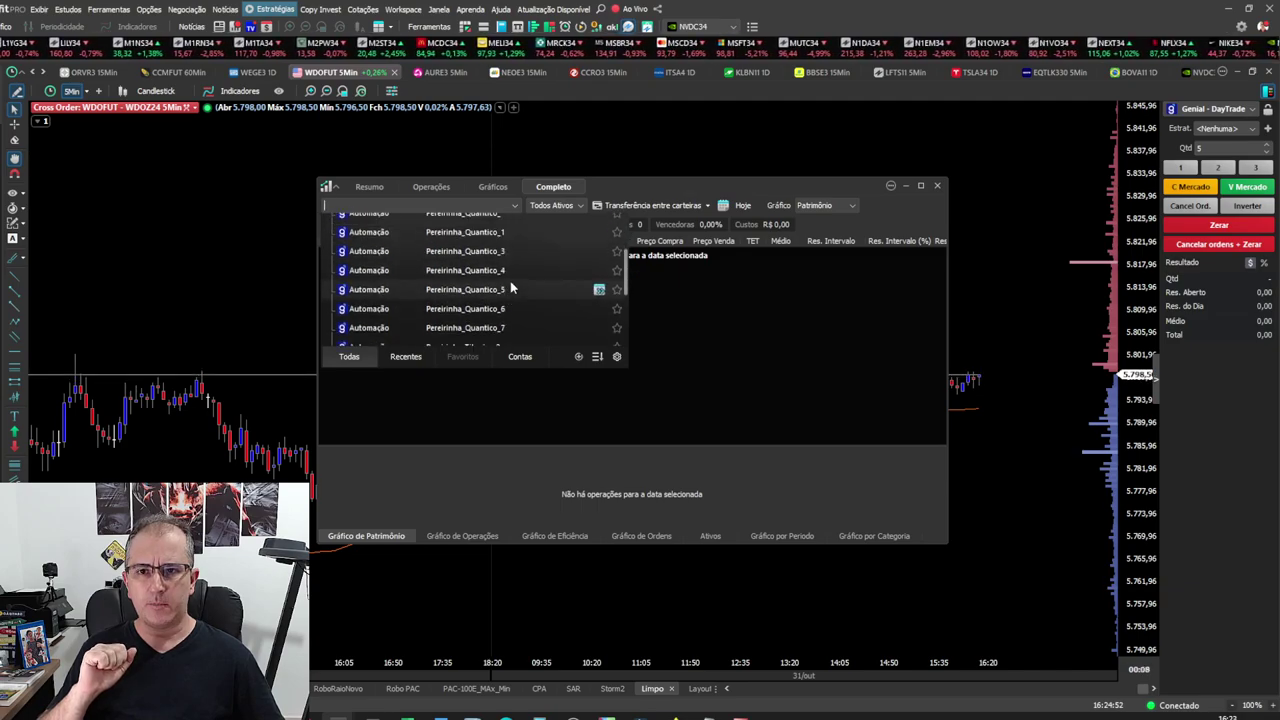
scroll(511, 290, down, 4)
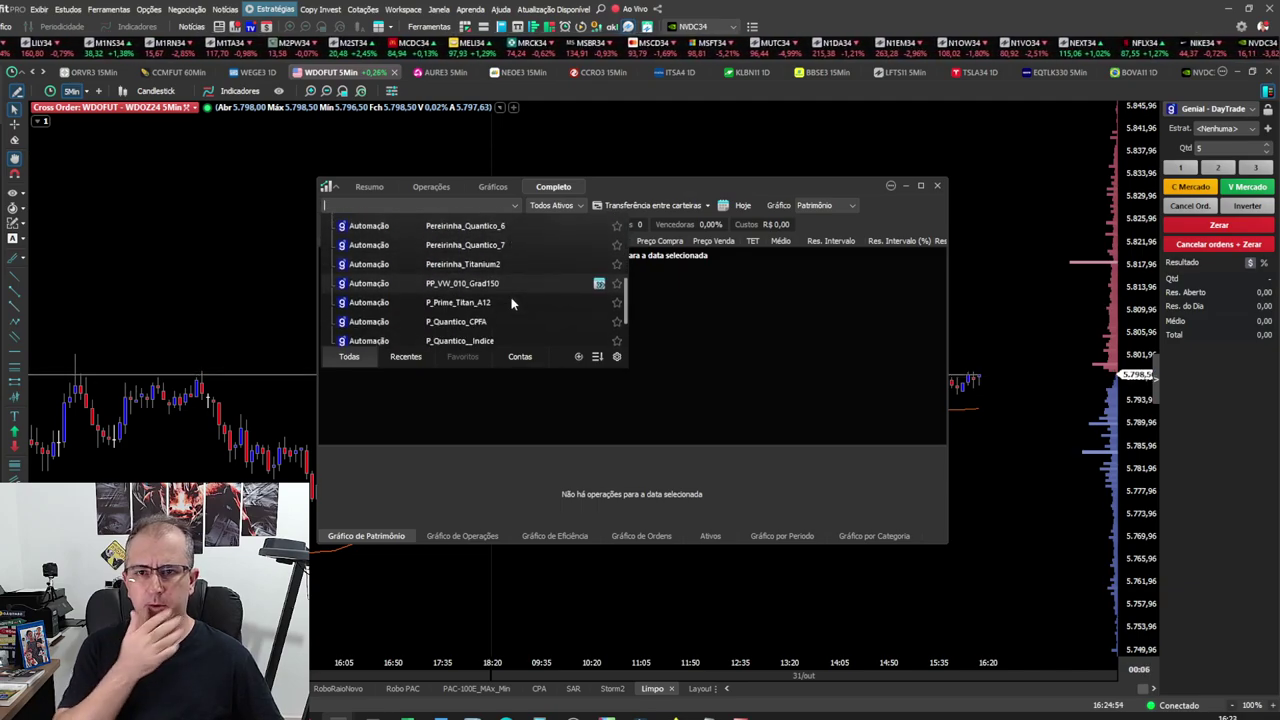
scroll(511, 297, down, 3)
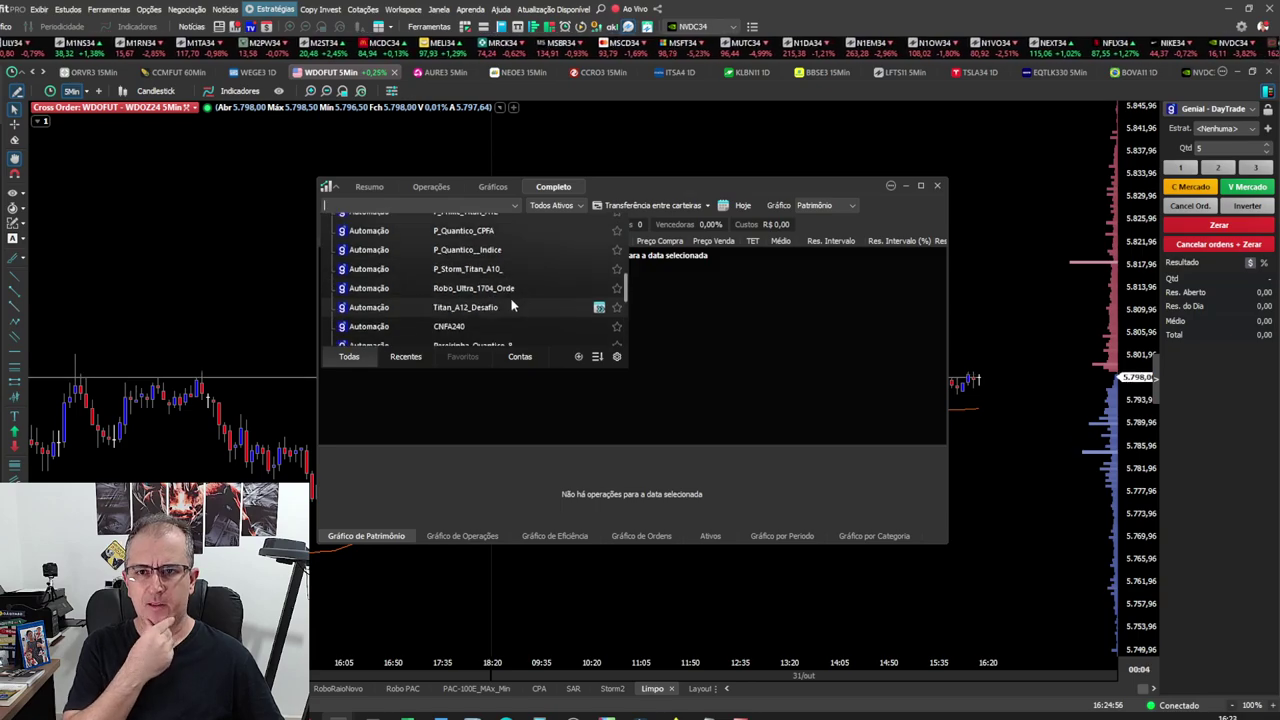
click(510, 307)
- Reposition the performance report window and enlarge the Patrimônio chart pane beneath the operations list
drag(750, 186, 876, 144)
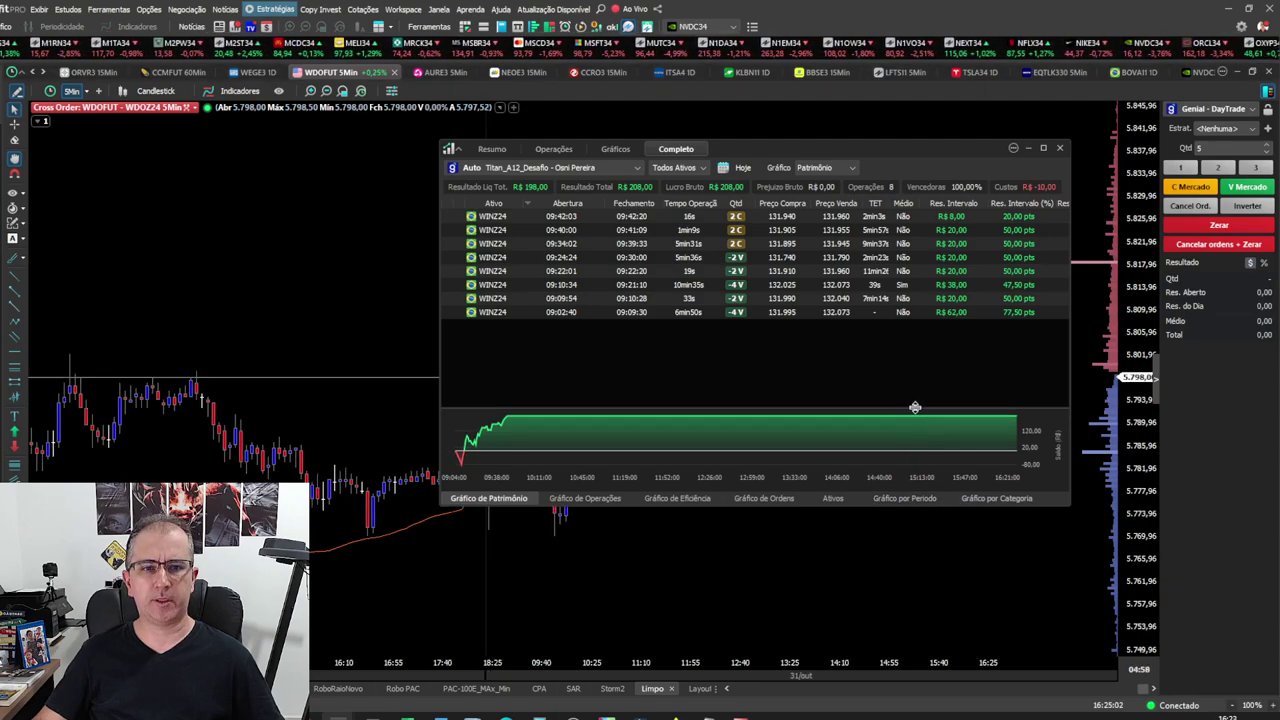
drag(917, 416, 927, 346)
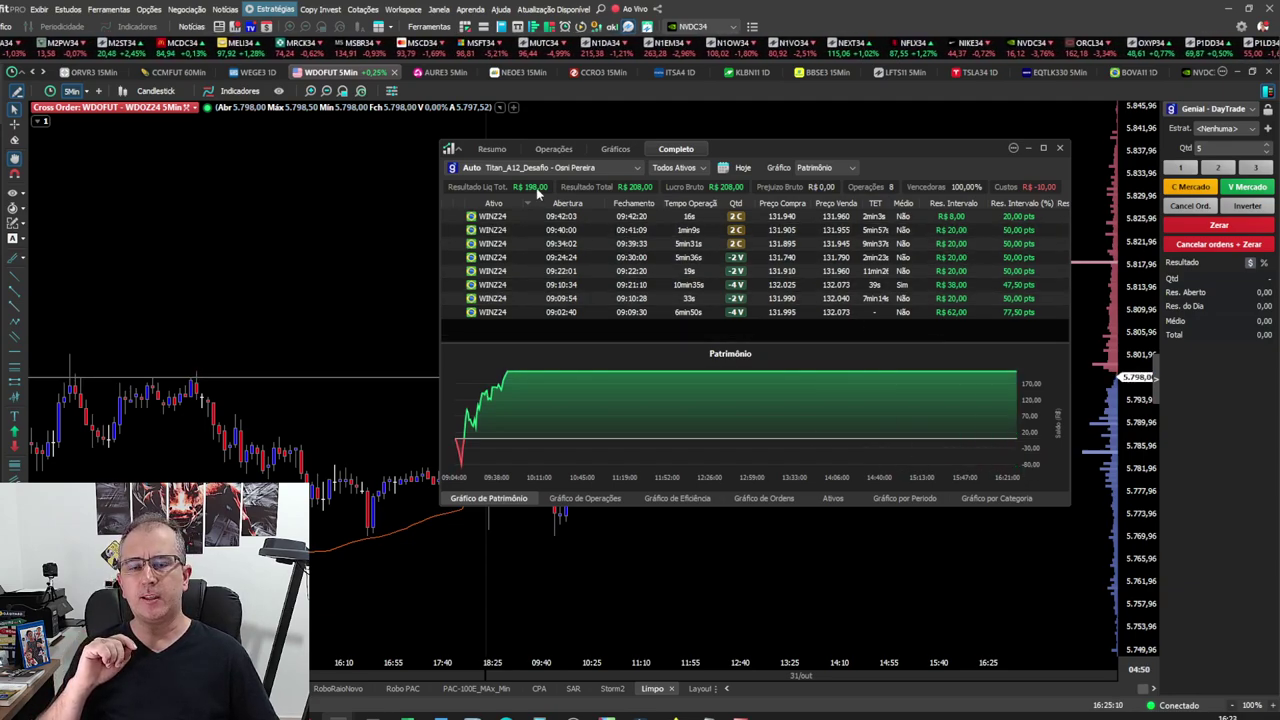
click(1013, 148)
click(1030, 205)
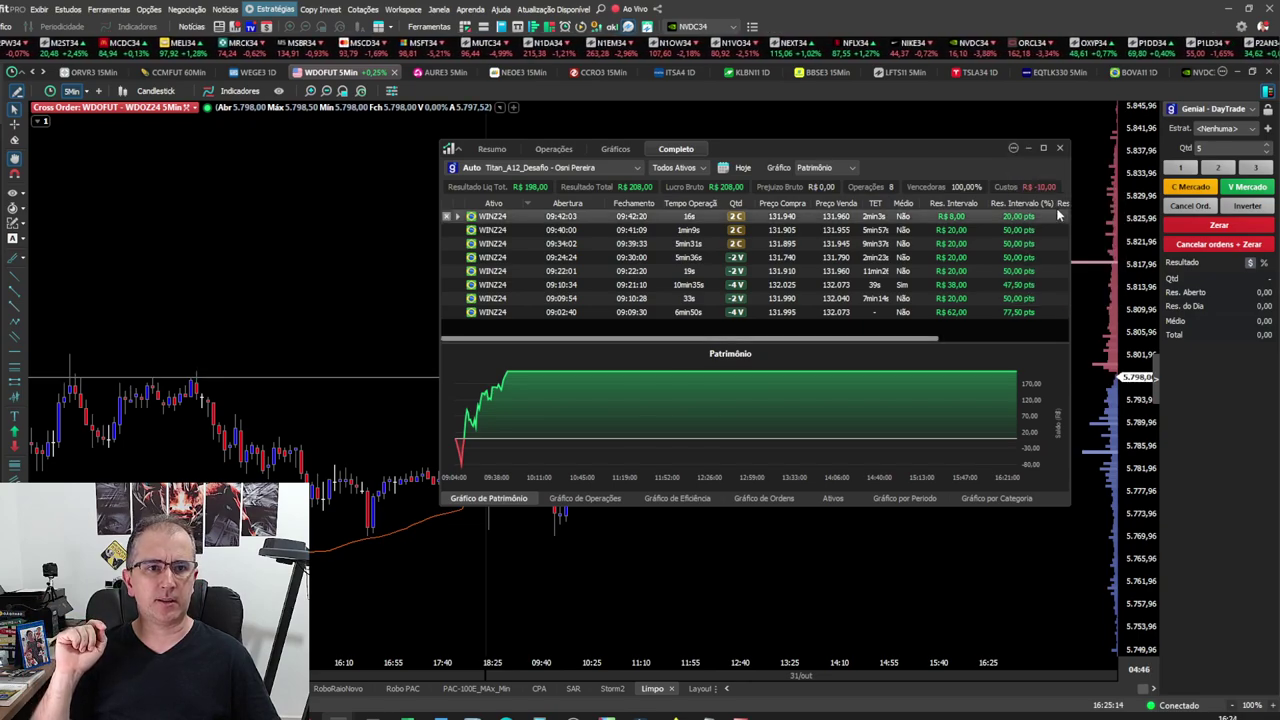
- Switch to the Teste Pereirinha Prime workbook in Excel and check the Gain/Loss, DD and Máx entries for 31/10/2024
mouse_move(407, 716)
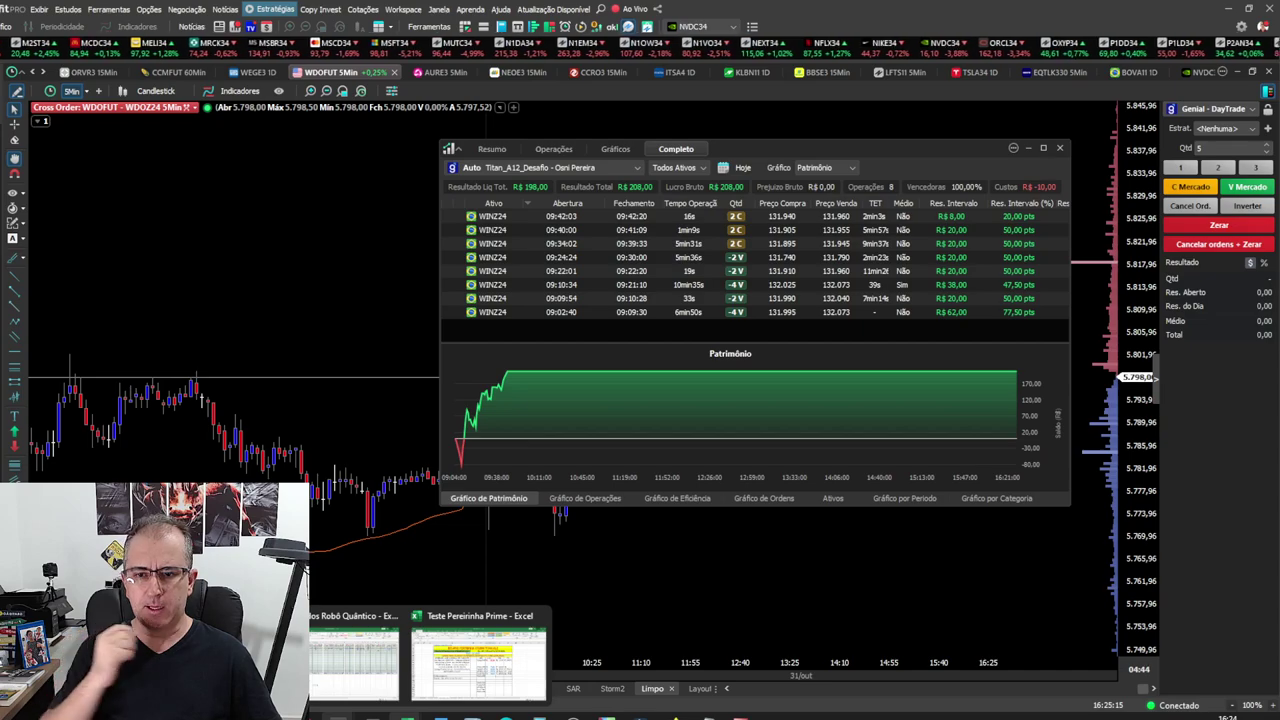
click(478, 674)
drag(884, 155, 0, 155)
click(748, 452)
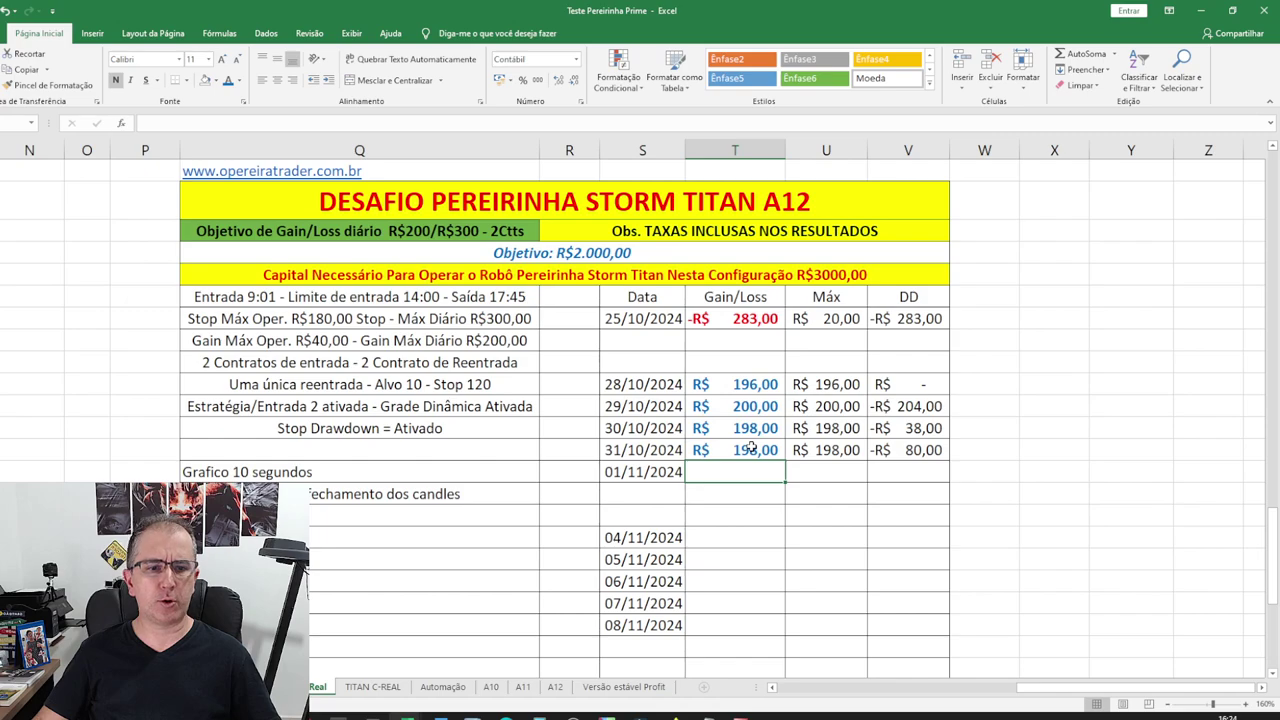
scroll(880, 442, down, 1)
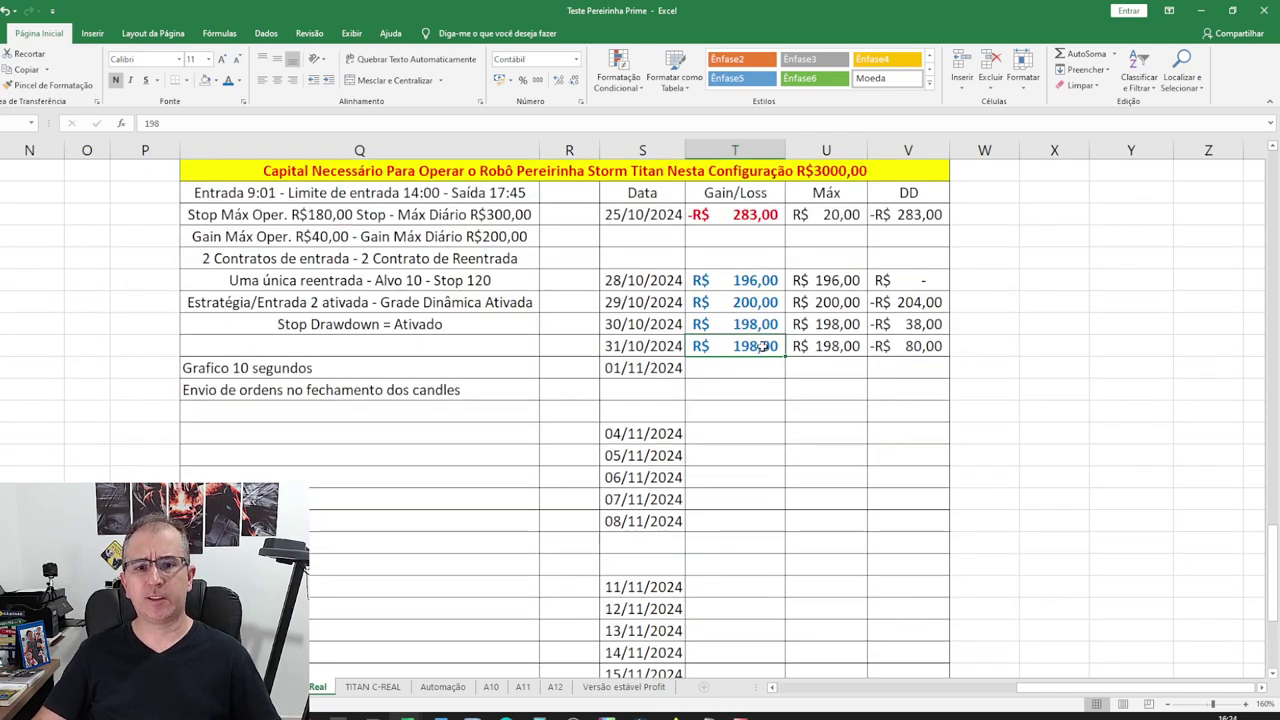
click(940, 346)
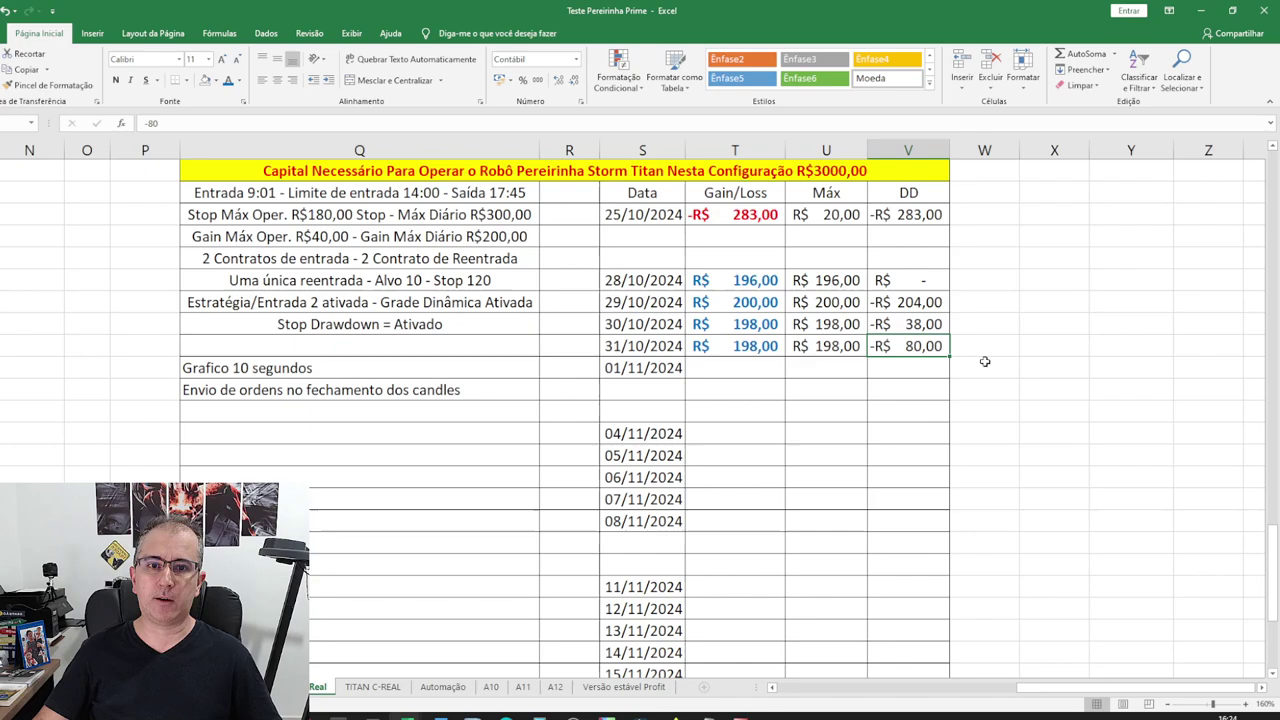
click(841, 355)
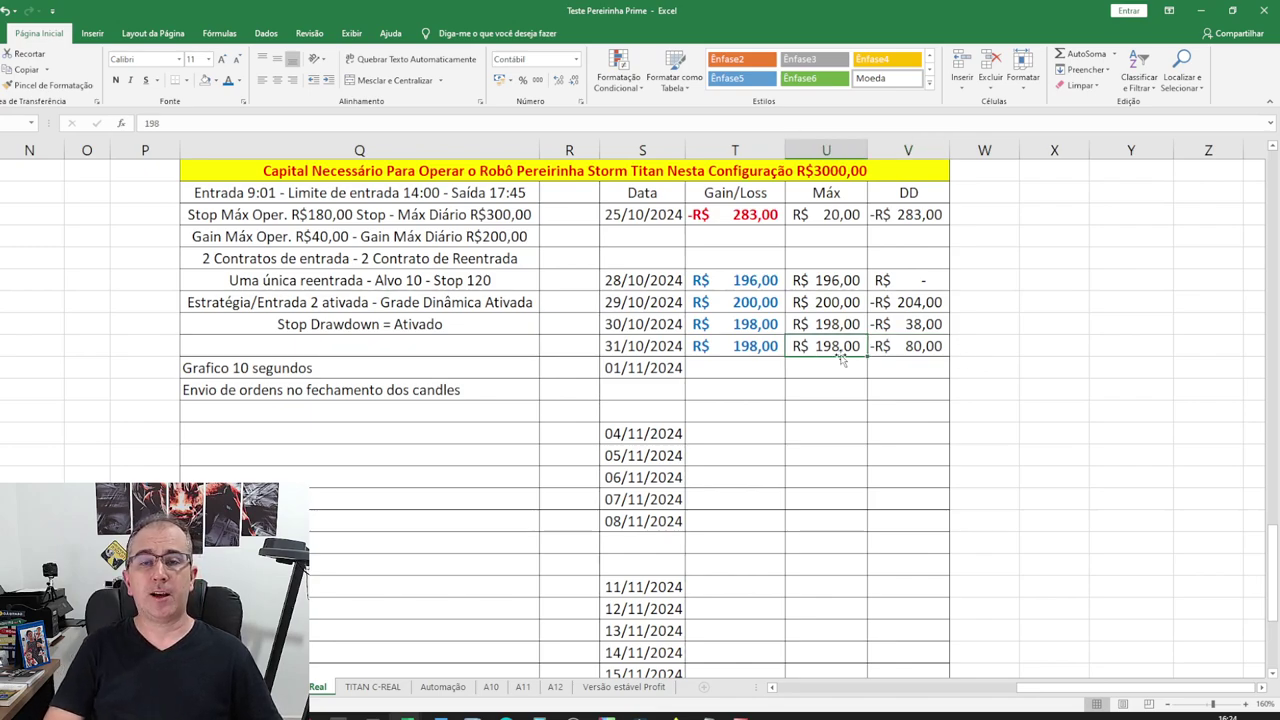
- Review the Gain/Loss entries from 28/10/2024 to 31/10/2024 and compare them with the 25/10/2024 result
click(736, 347)
drag(748, 282, 750, 345)
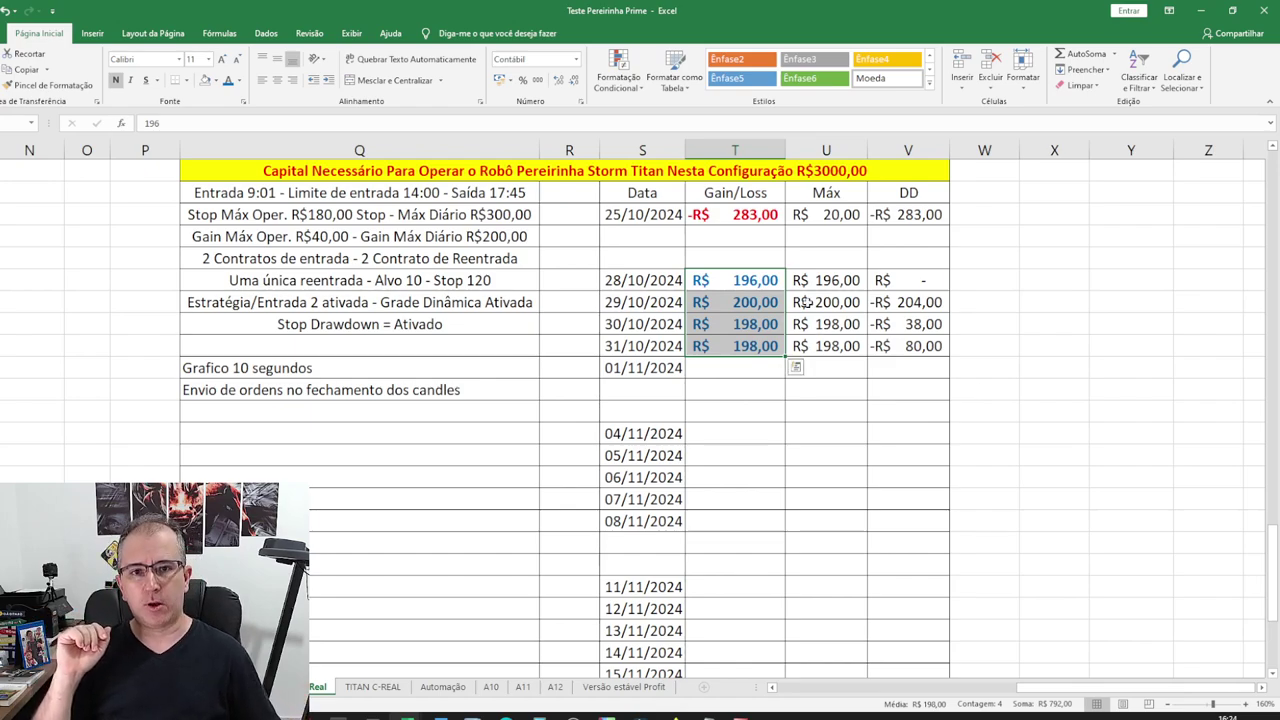
click(762, 215)
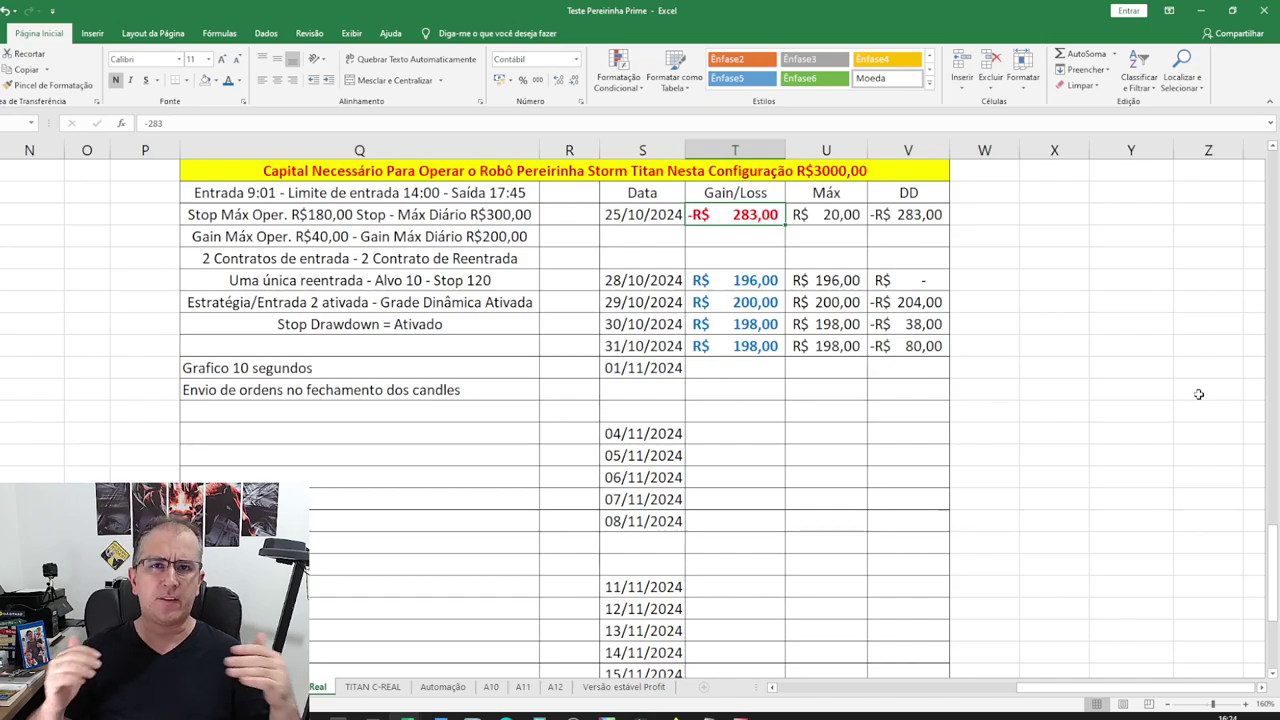
- Examine the total of each Storm Turbo Dinâmico test and of the Storm Titan A12 challenge
scroll(1108, 424, up, 20)
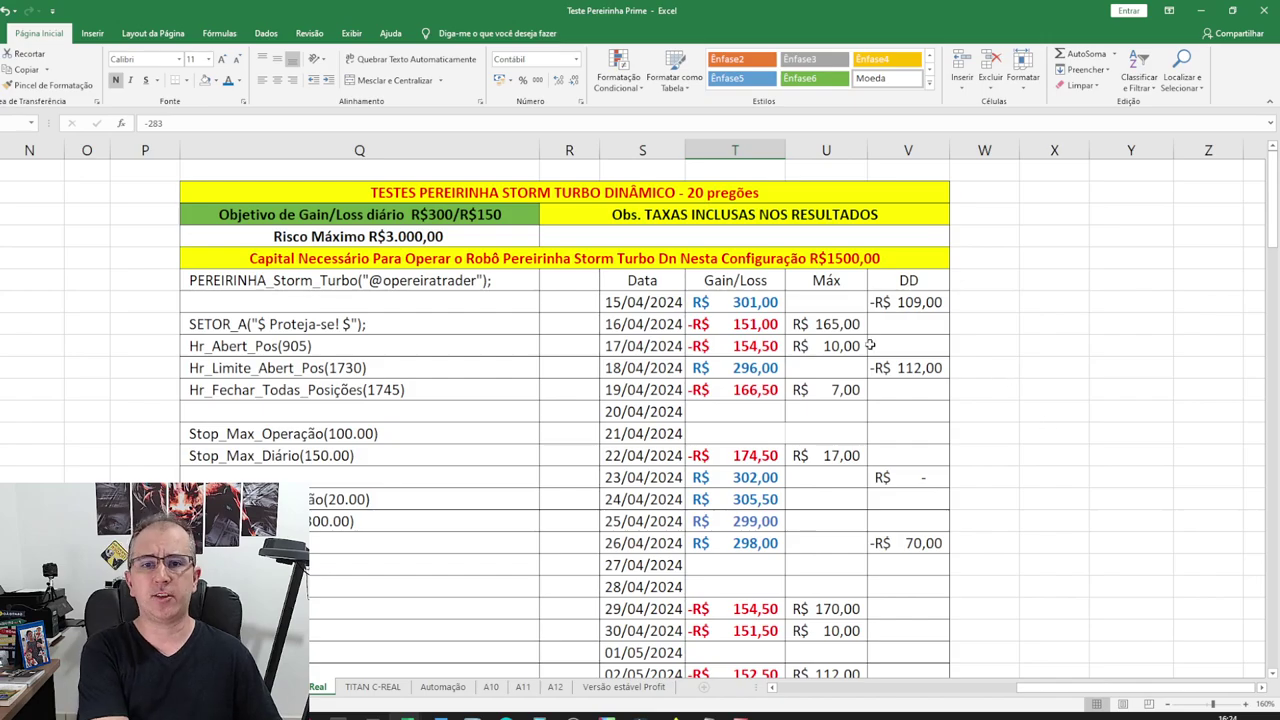
click(702, 195)
scroll(748, 300, down, 9)
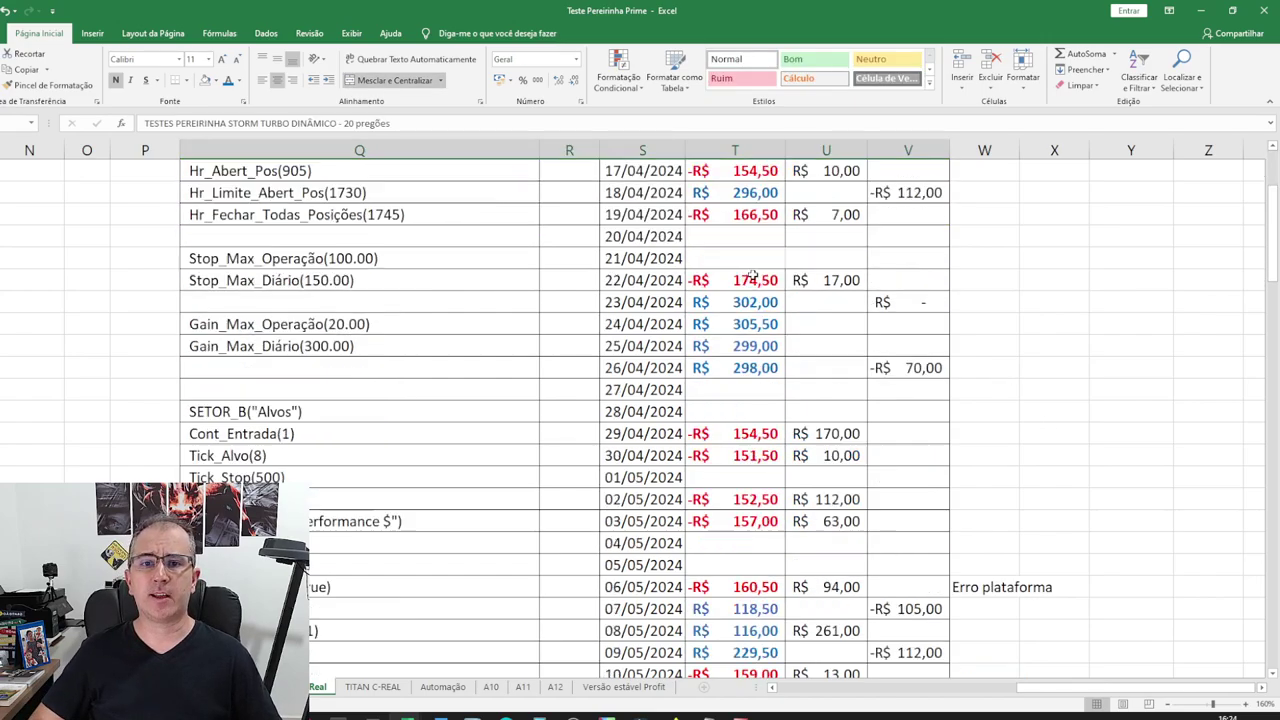
click(770, 380)
scroll(769, 371, down, 1)
scroll(769, 371, down, 13)
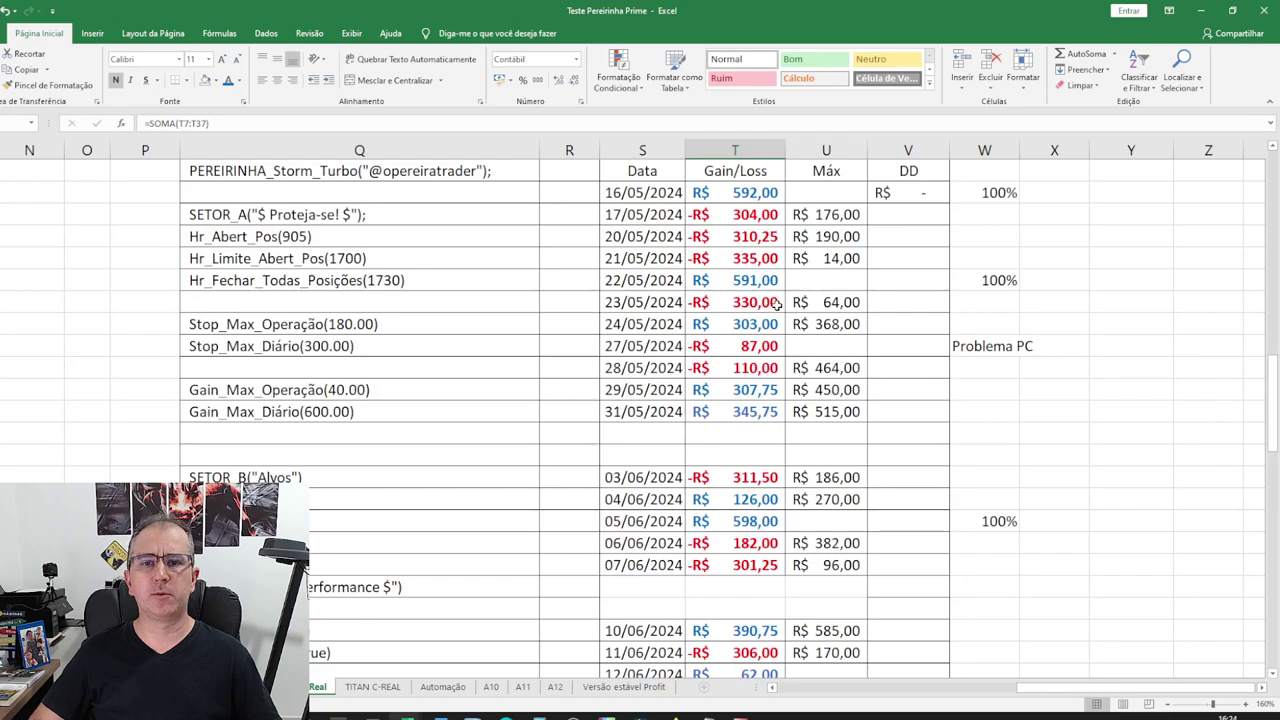
click(769, 350)
scroll(794, 403, down, 14)
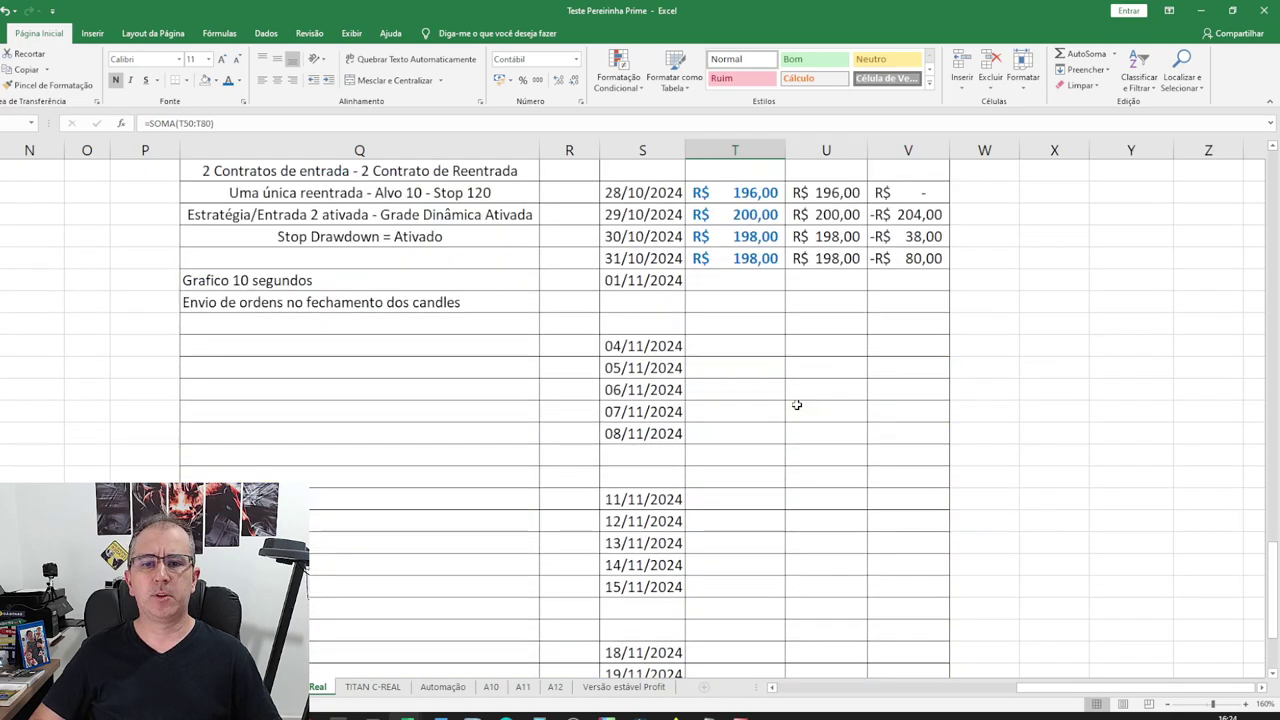
click(748, 457)
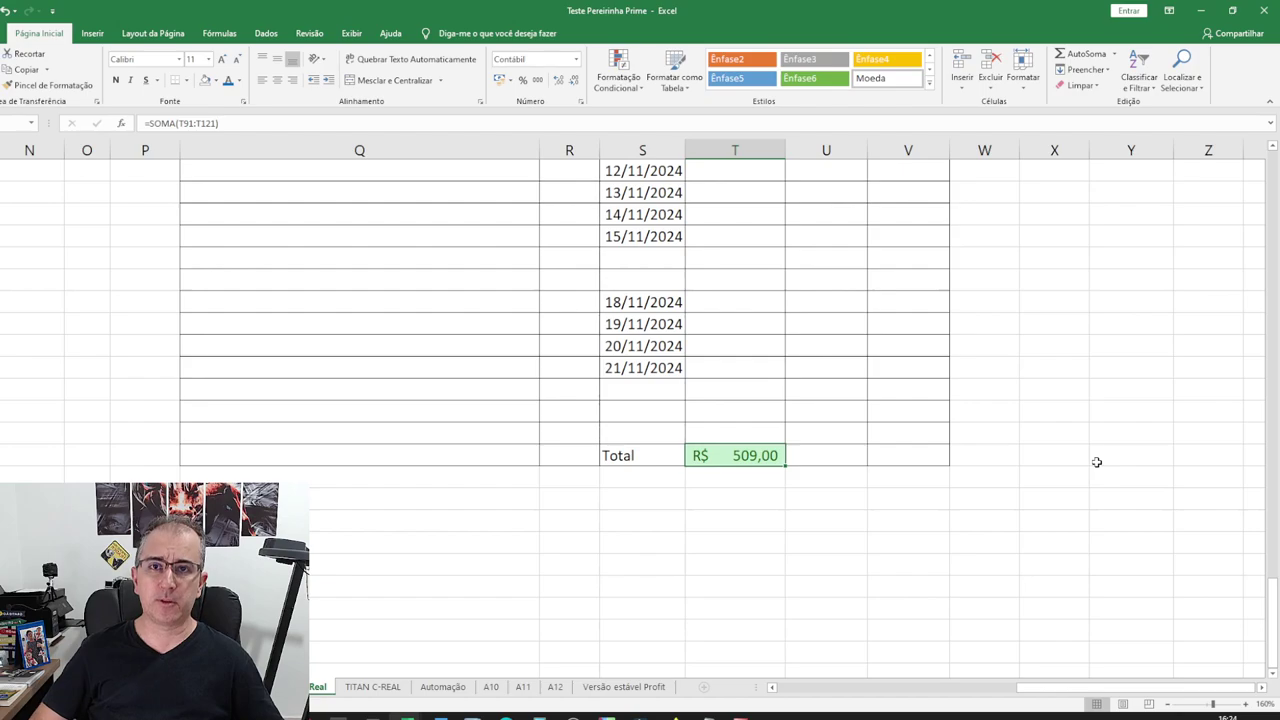
- Select the challenge's Gain/Loss results from 25/10/2024 to 31/10/2024, and single out the 25/10/2024 entry
scroll(1096, 462, up, 13)
scroll(1000, 440, down, 1)
drag(766, 316, 750, 450)
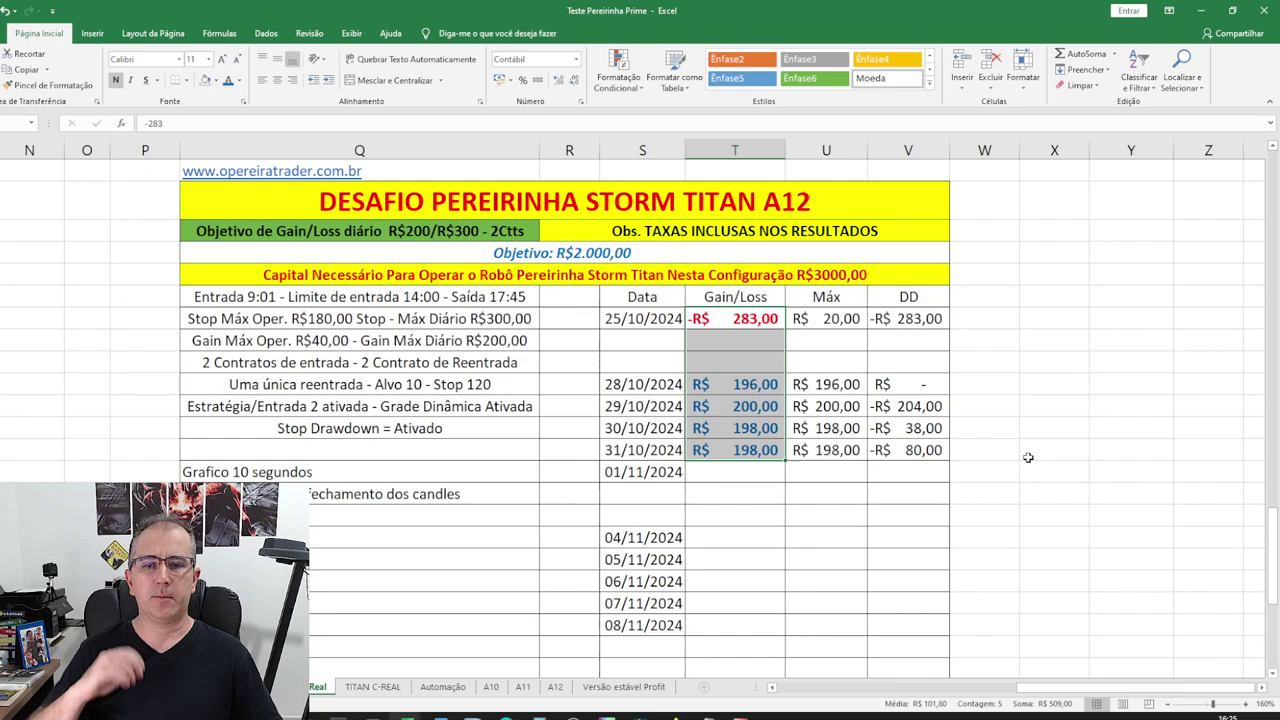
click(755, 325)
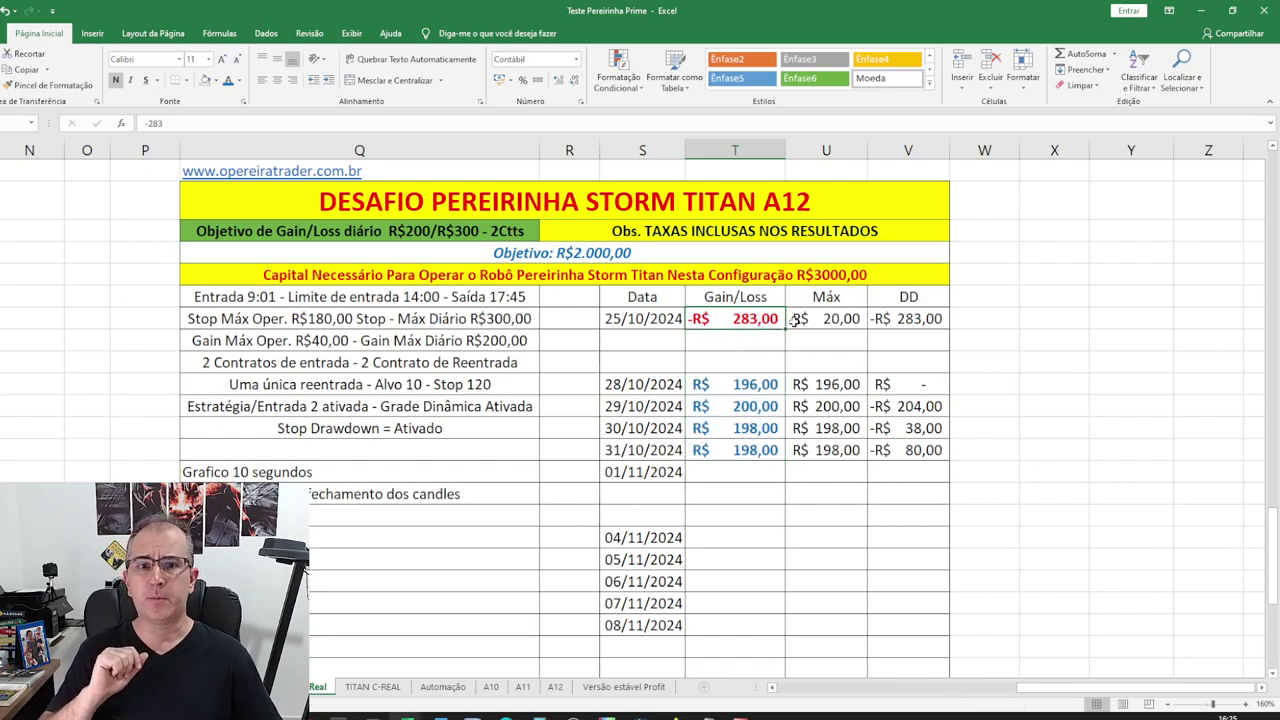
- Examine the Stop Drawdown setting, the daily objective and the Máx and Gain/Loss entries for 25/10/2024
scroll(760, 300, down, 1)
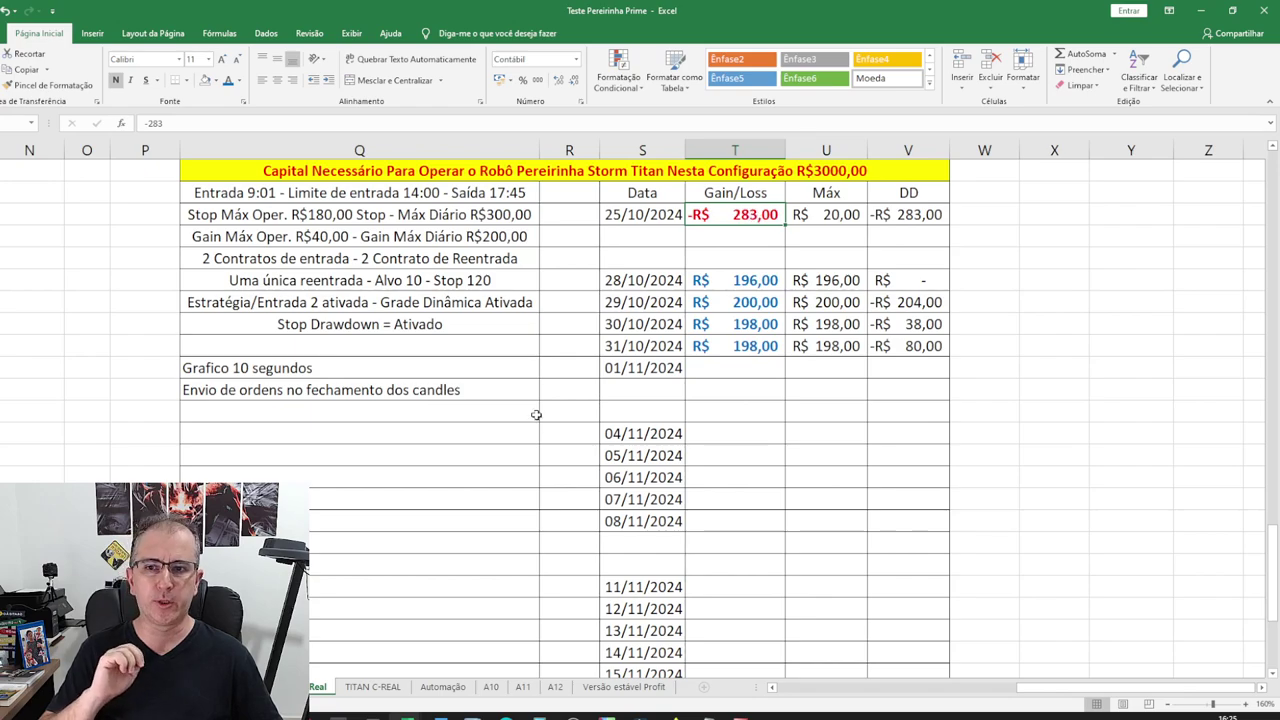
click(358, 326)
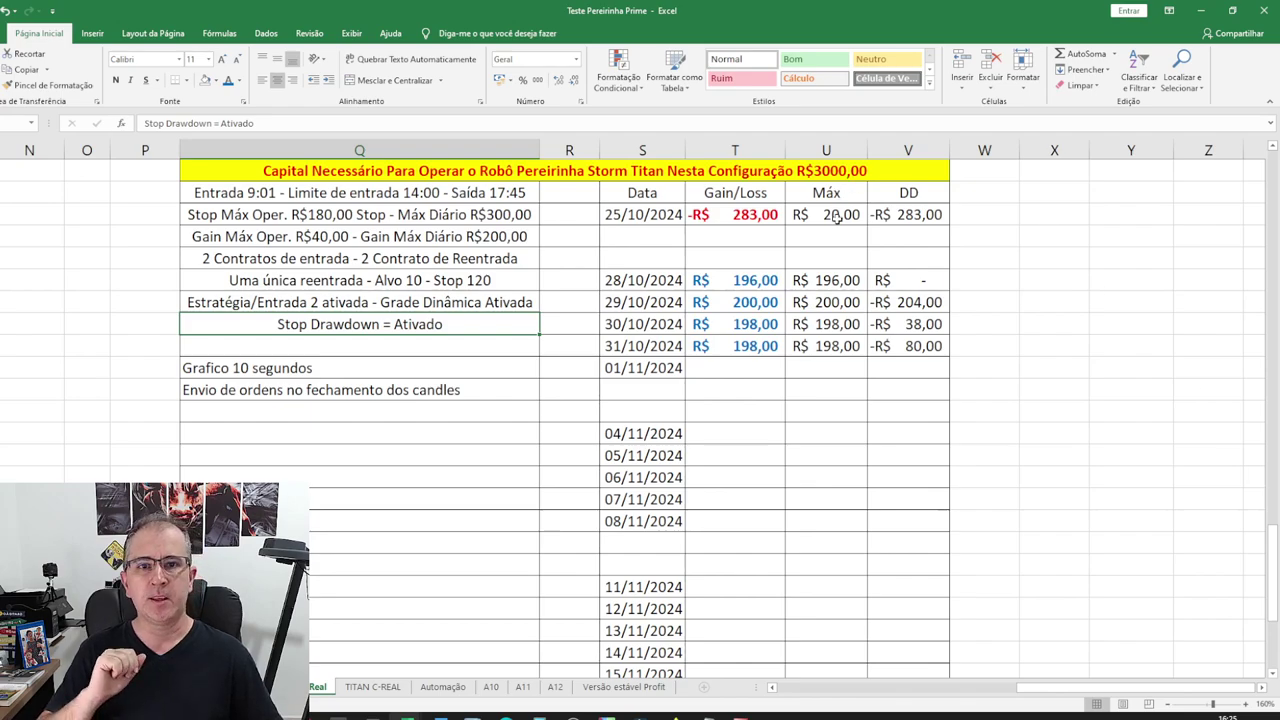
click(816, 217)
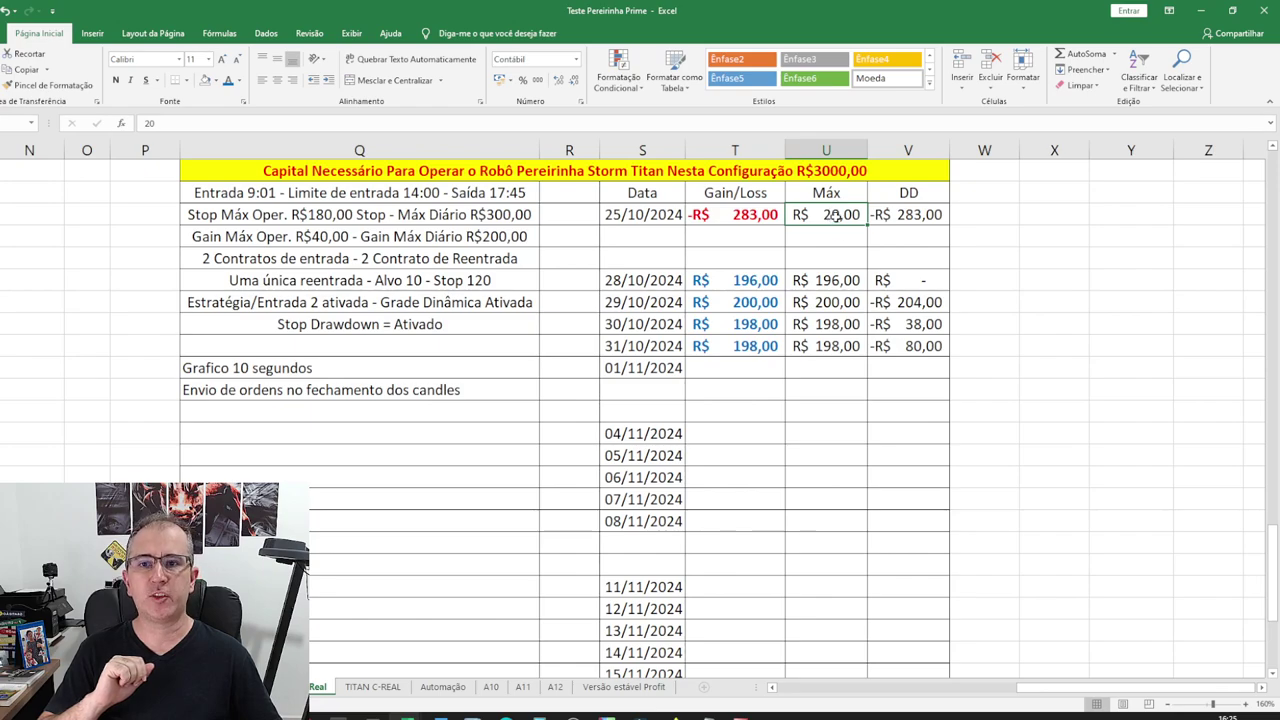
scroll(750, 216, up, 3)
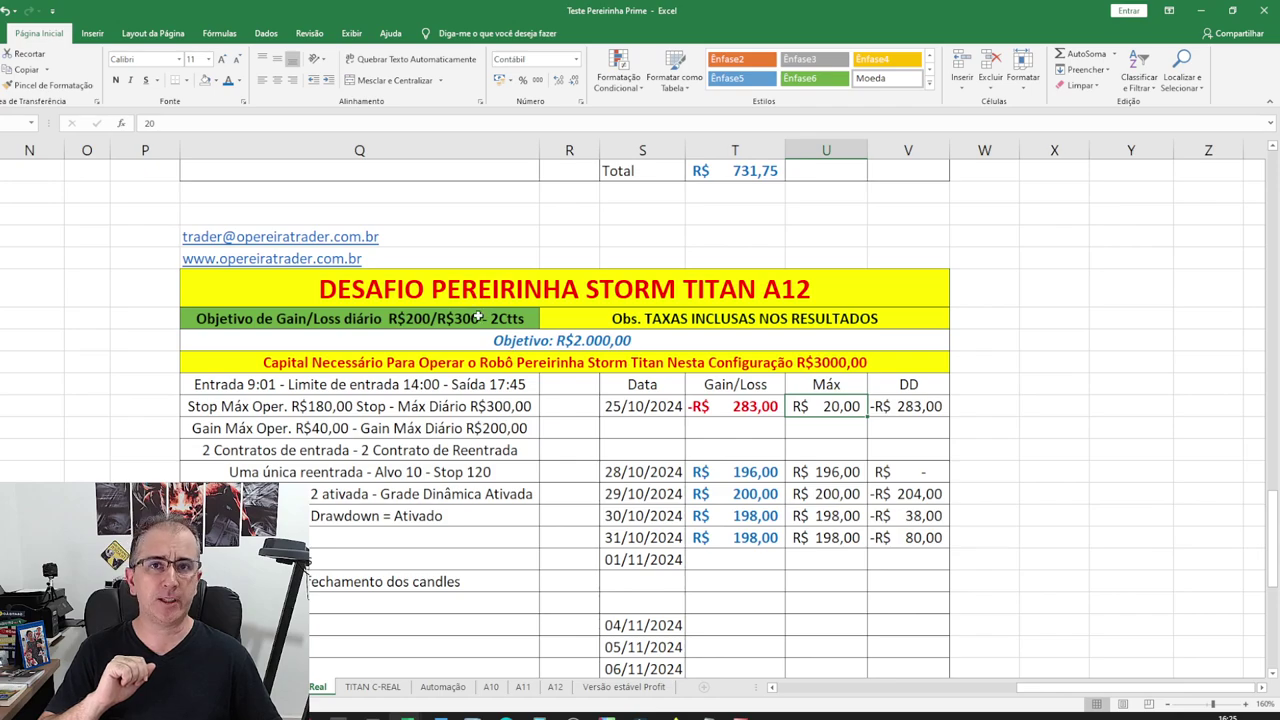
scroll(478, 317, down, 3)
click(770, 214)
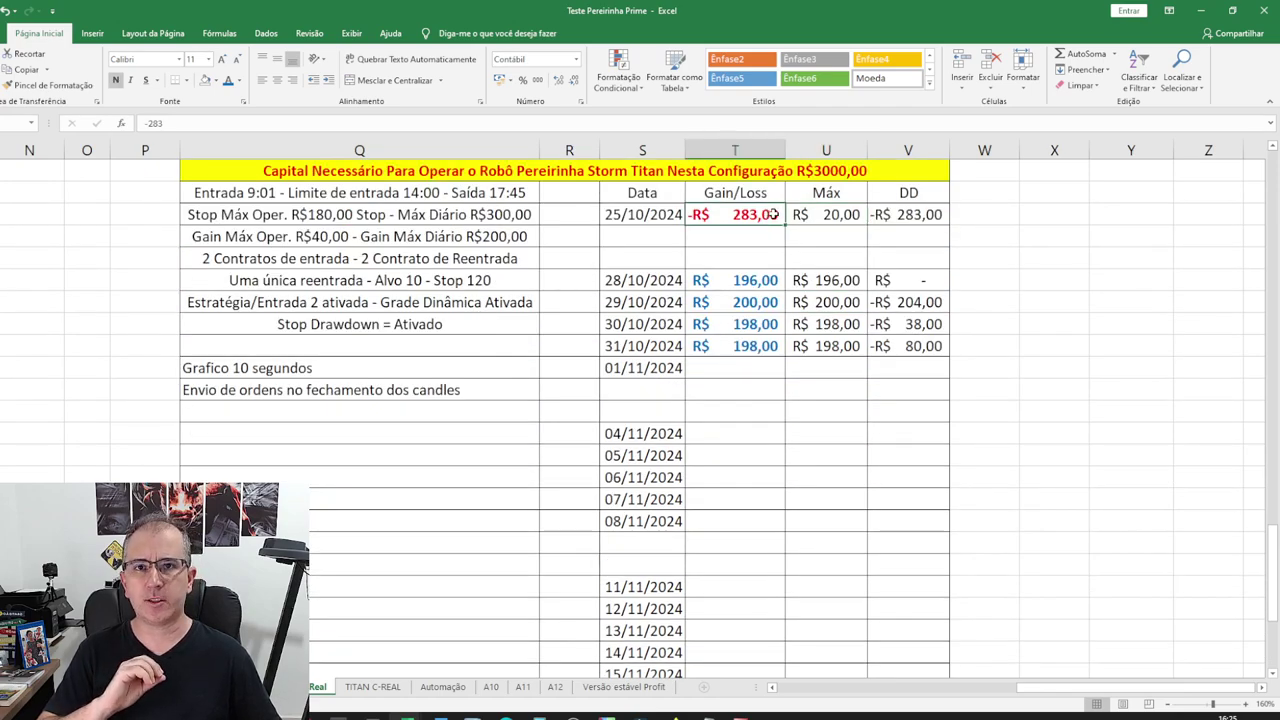
click(834, 216)
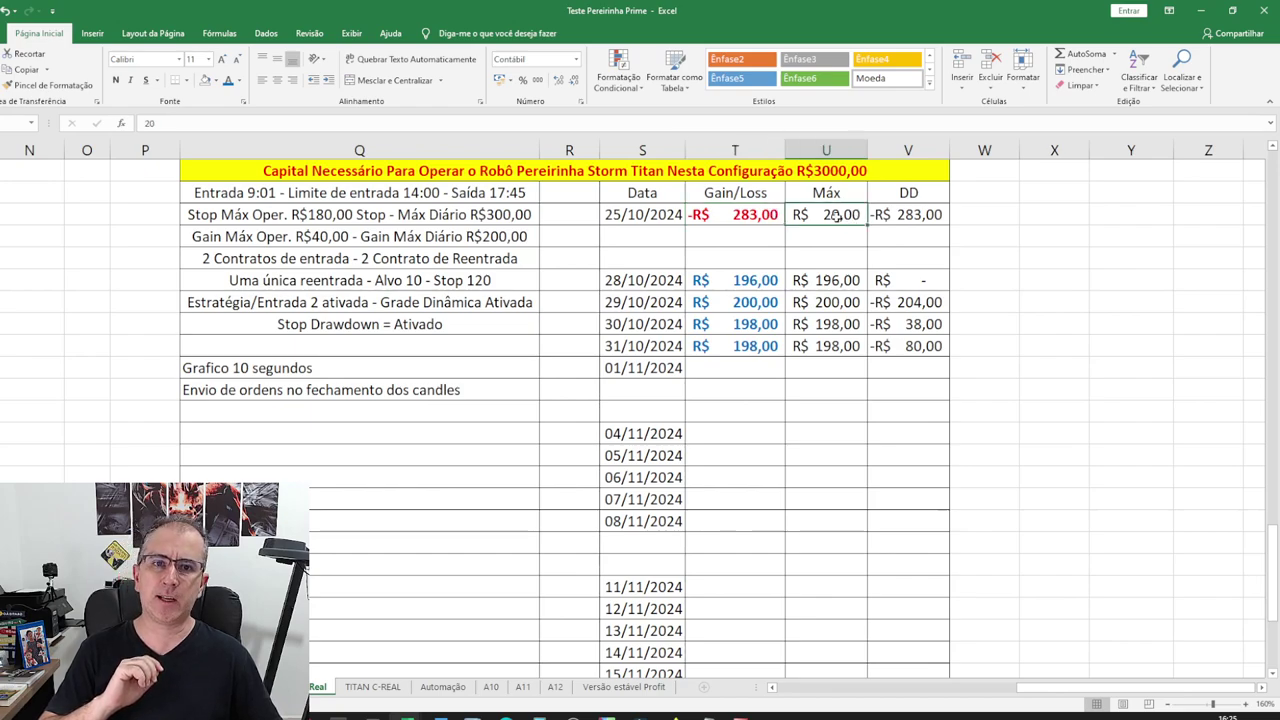
click(720, 216)
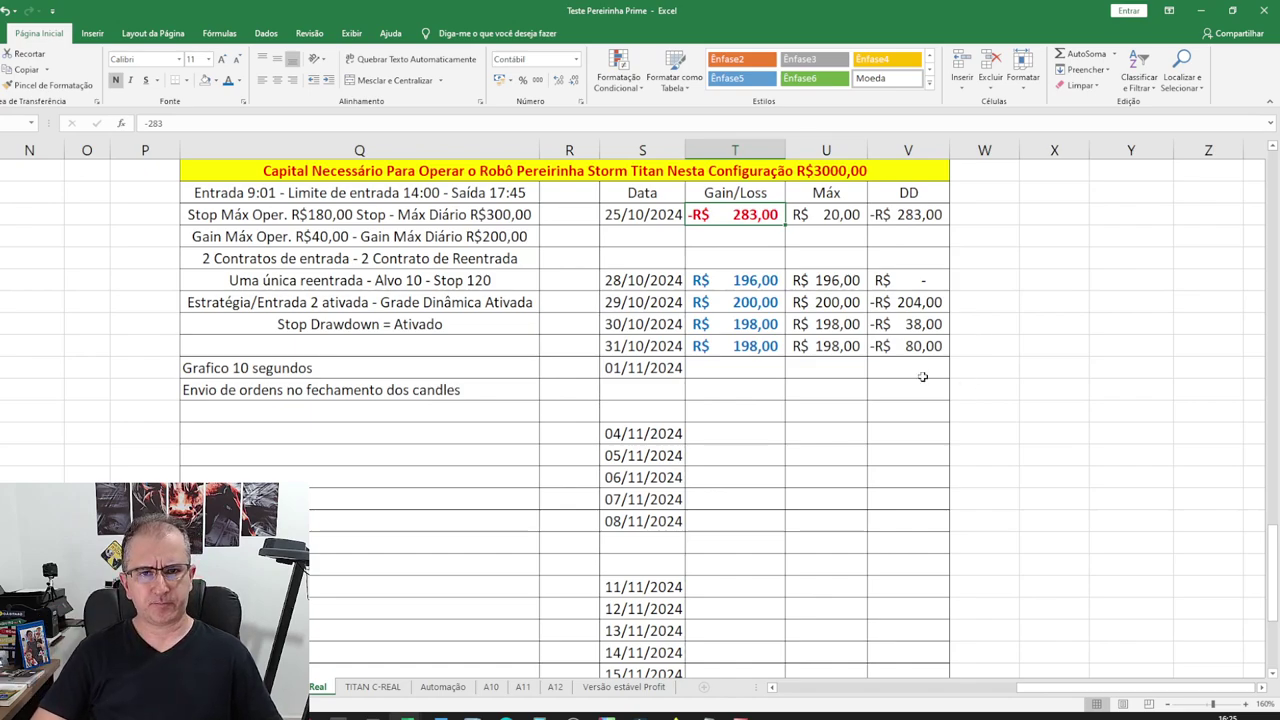
- Select the Gain/Loss results from 28/10/2024 to 30/10/2024 and check the challenge's overall total
drag(768, 284, 770, 323)
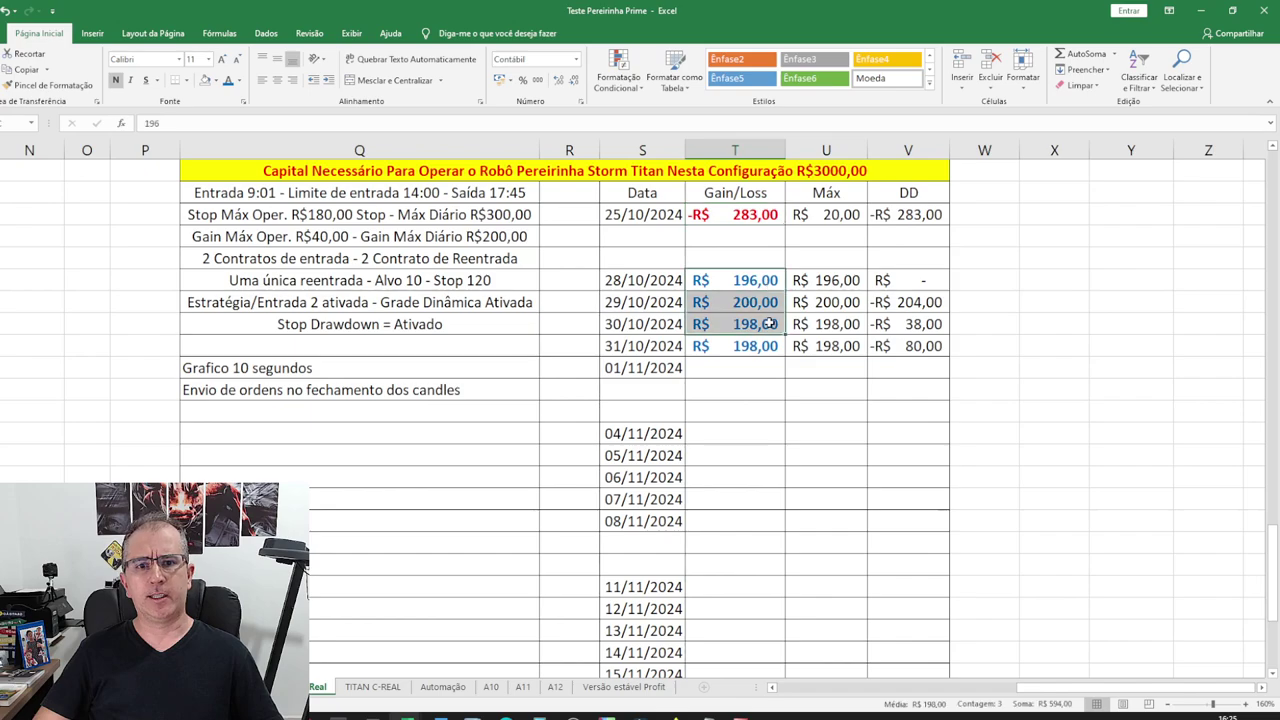
scroll(825, 360, down, 7)
click(728, 455)
scroll(962, 473, up, 1)
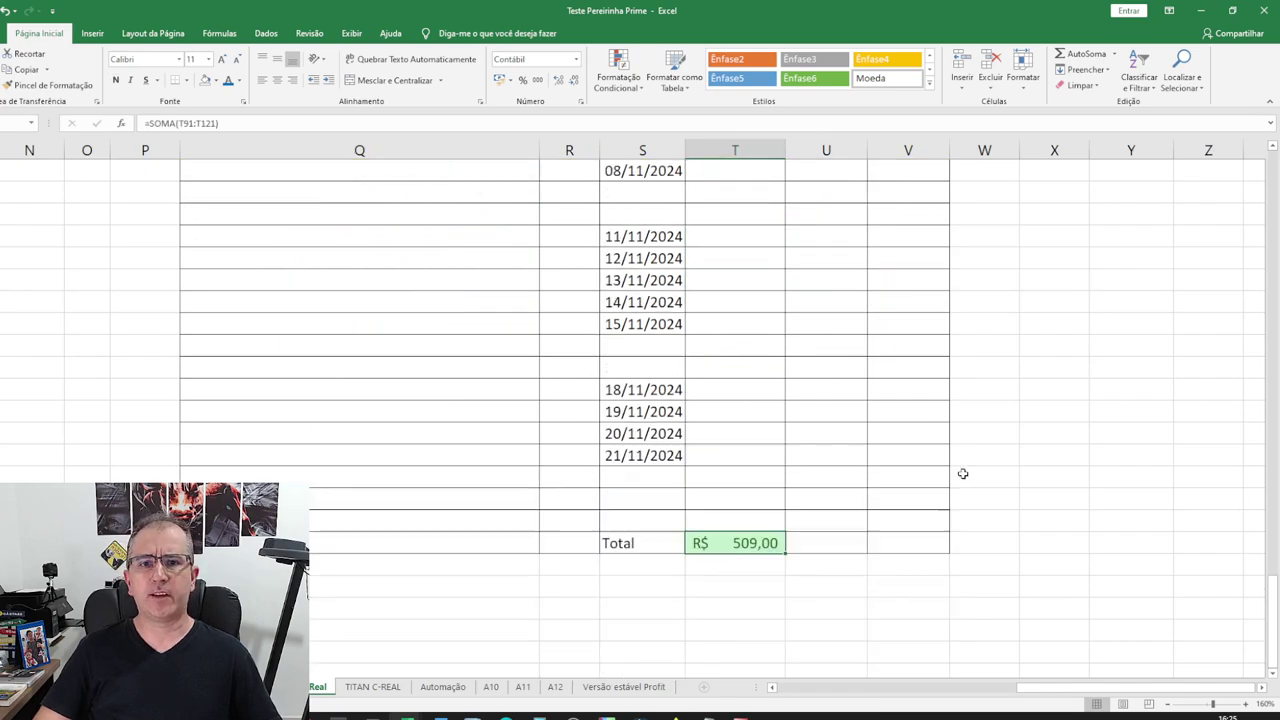
scroll(962, 473, up, 5)
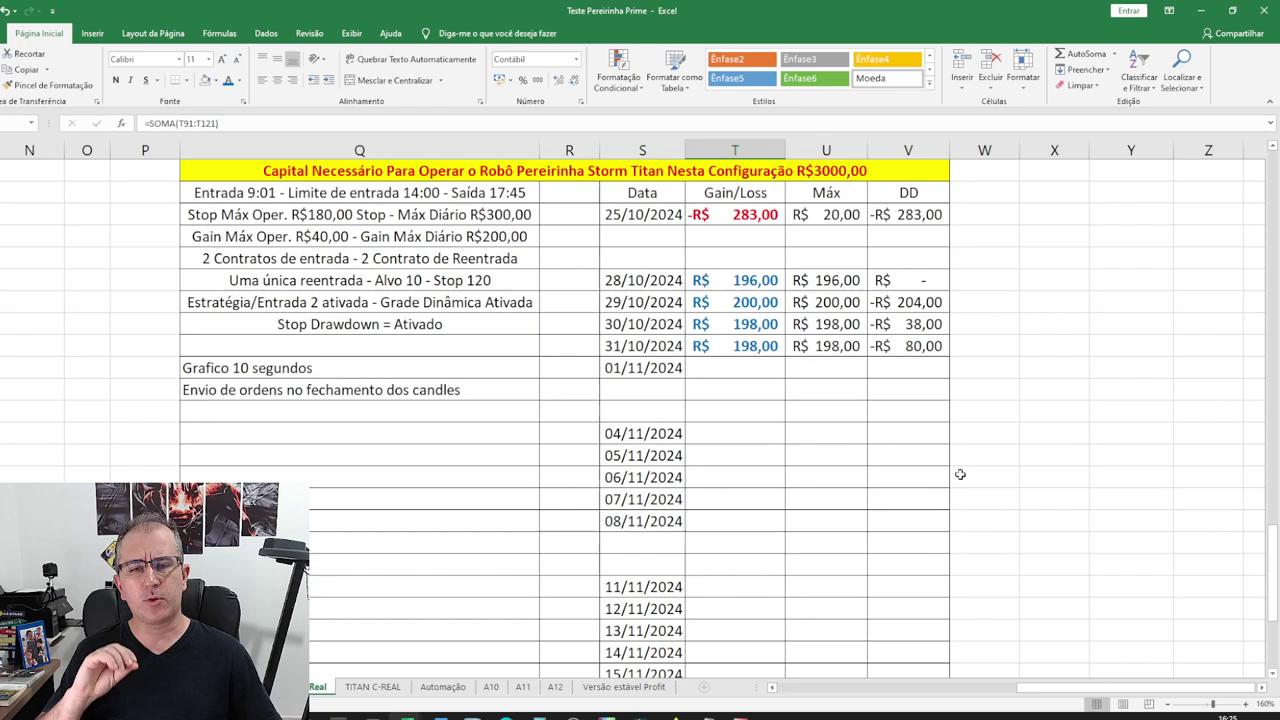
- Review the challenge header and its 28/10/2024 result, and compare with the R$600/R$300 Storm Turbo Dinâmico test
scroll(960, 474, up, 3)
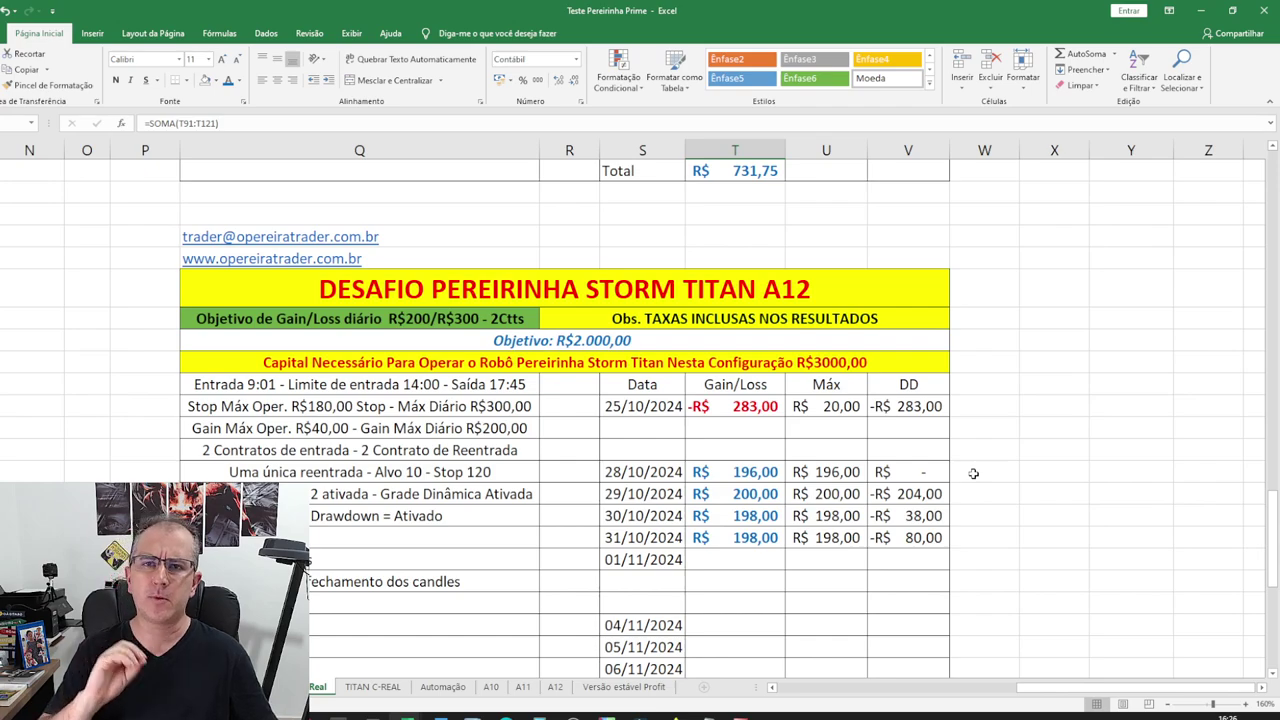
scroll(974, 446, down, 1)
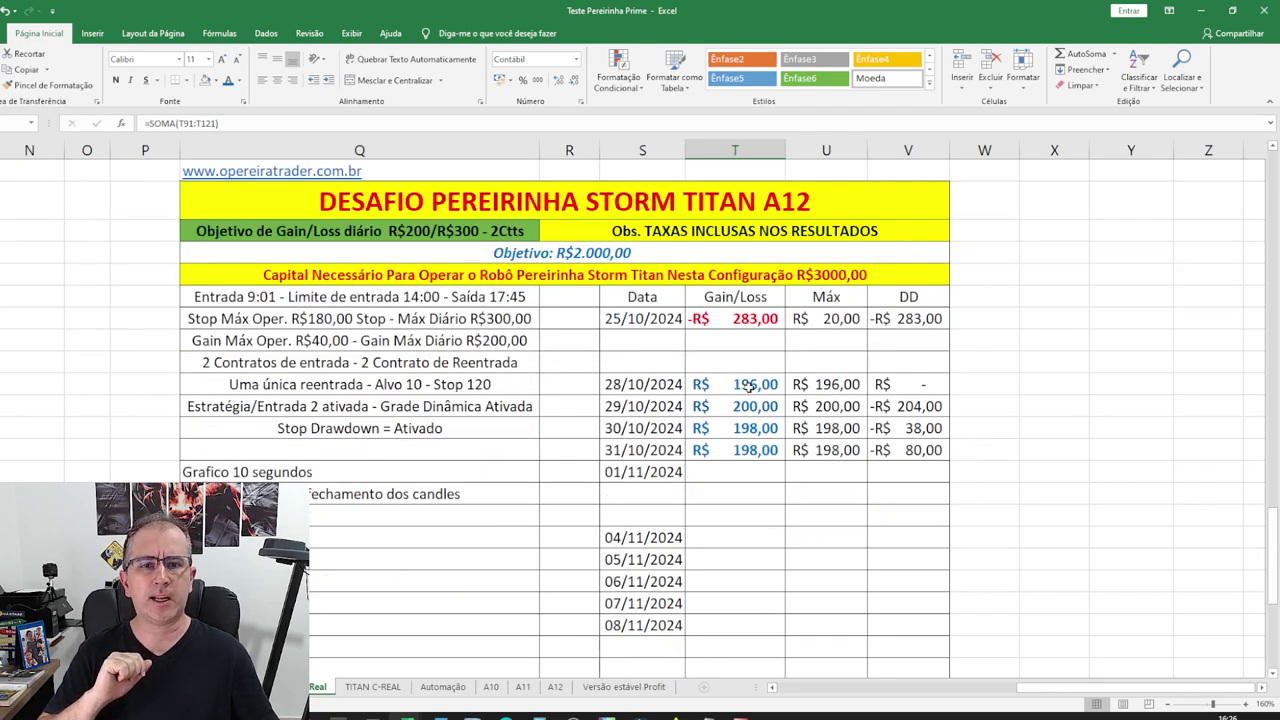
click(750, 386)
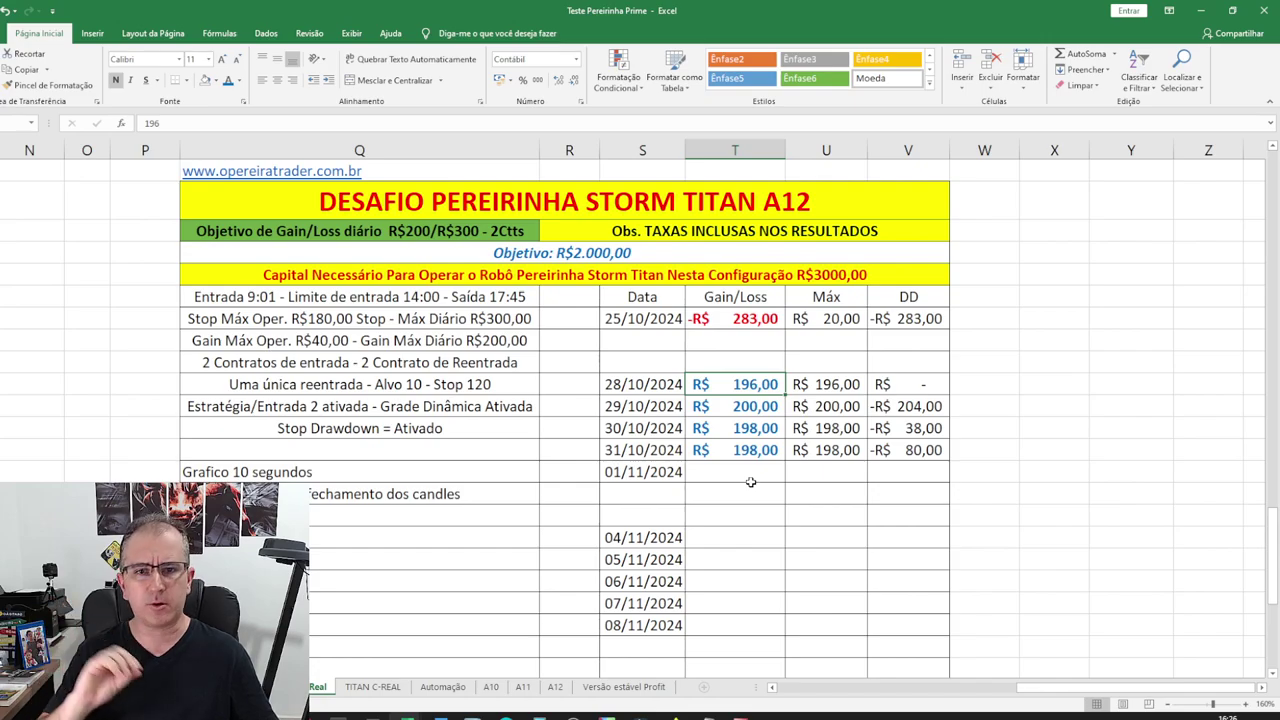
scroll(750, 482, down, 15)
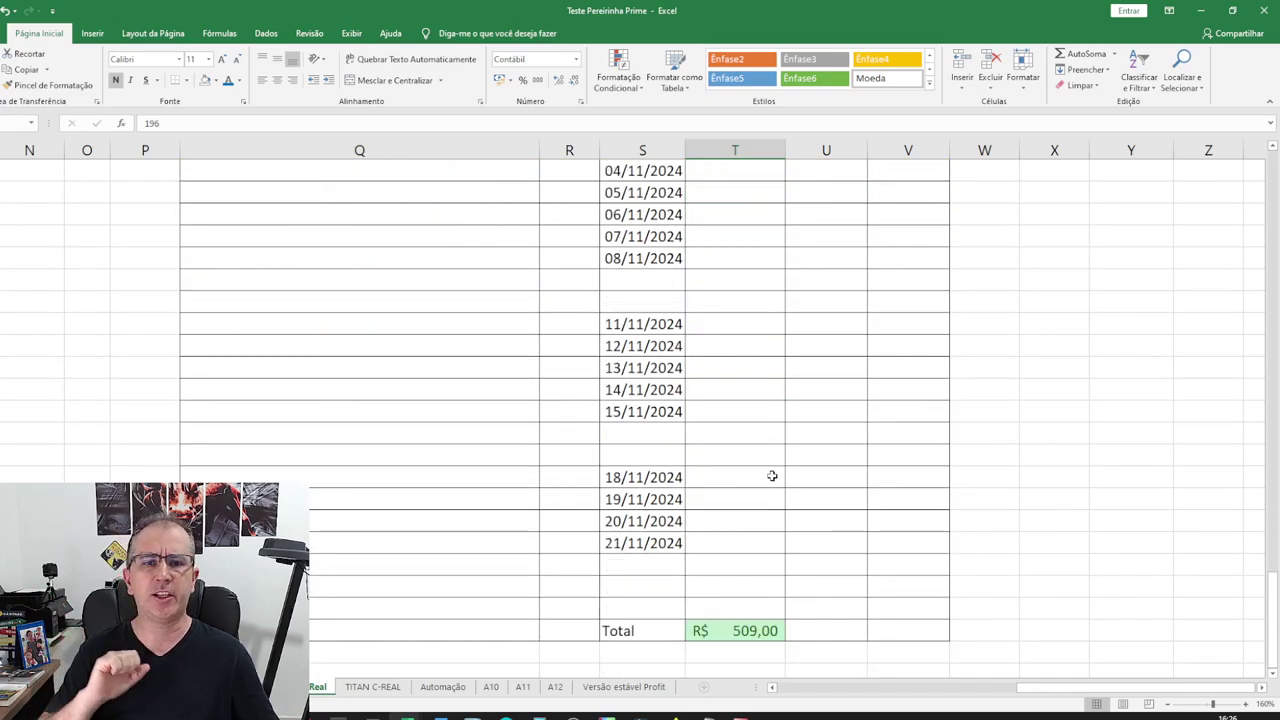
click(780, 513)
scroll(787, 410, up, 14)
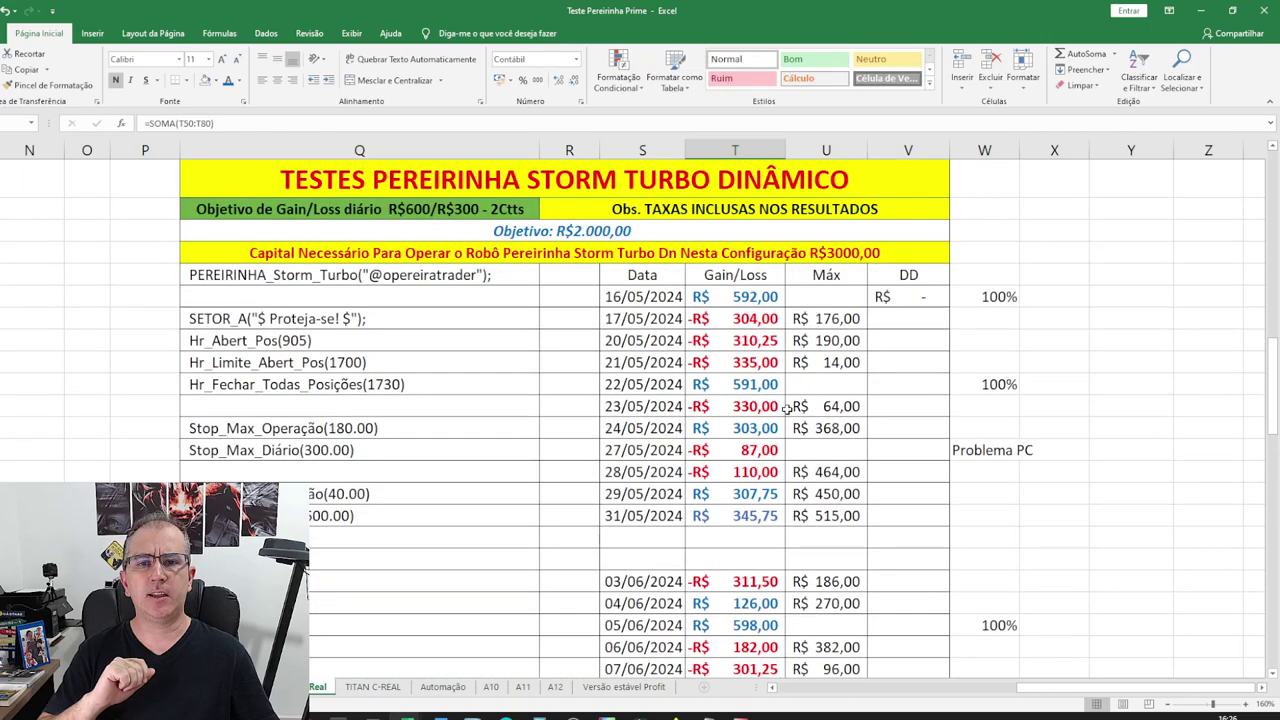
- Compare the R$600/R$300 test with the Titan A12 challenge's daily results and select the challenge's 10-second chart setting
click(783, 281)
scroll(791, 284, down, 20)
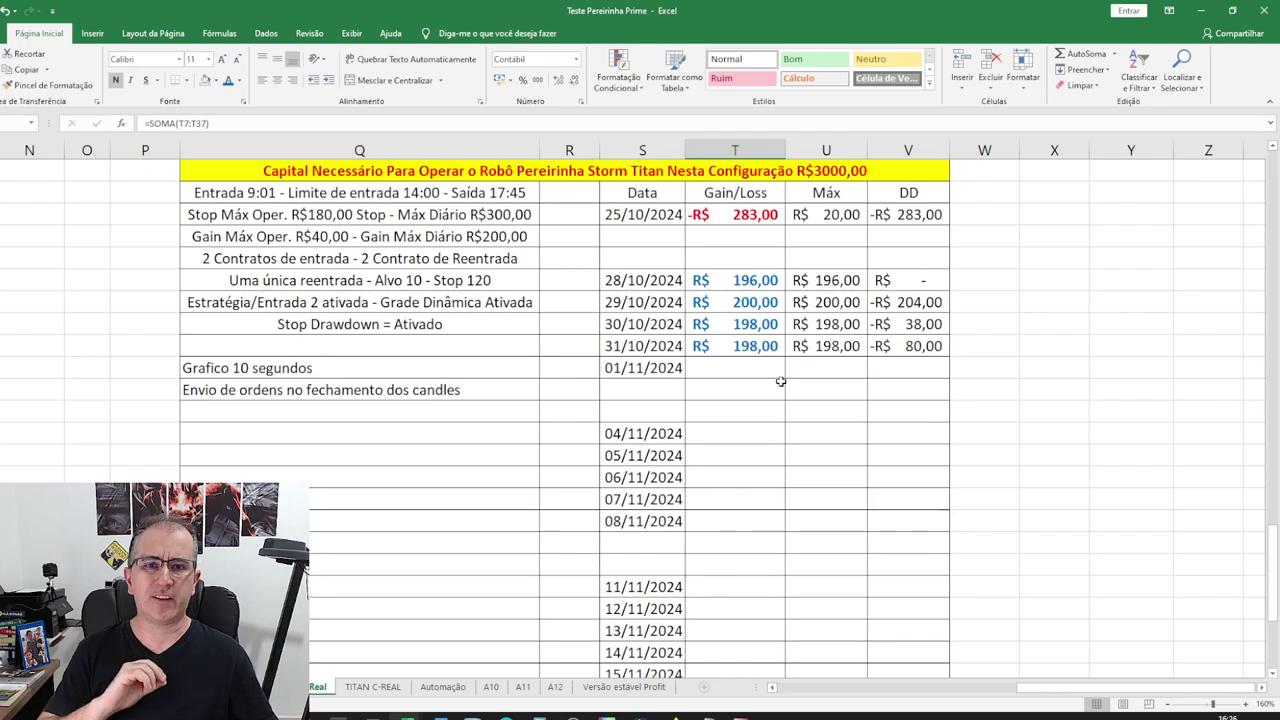
scroll(781, 381, down, 5)
scroll(762, 512, up, 5)
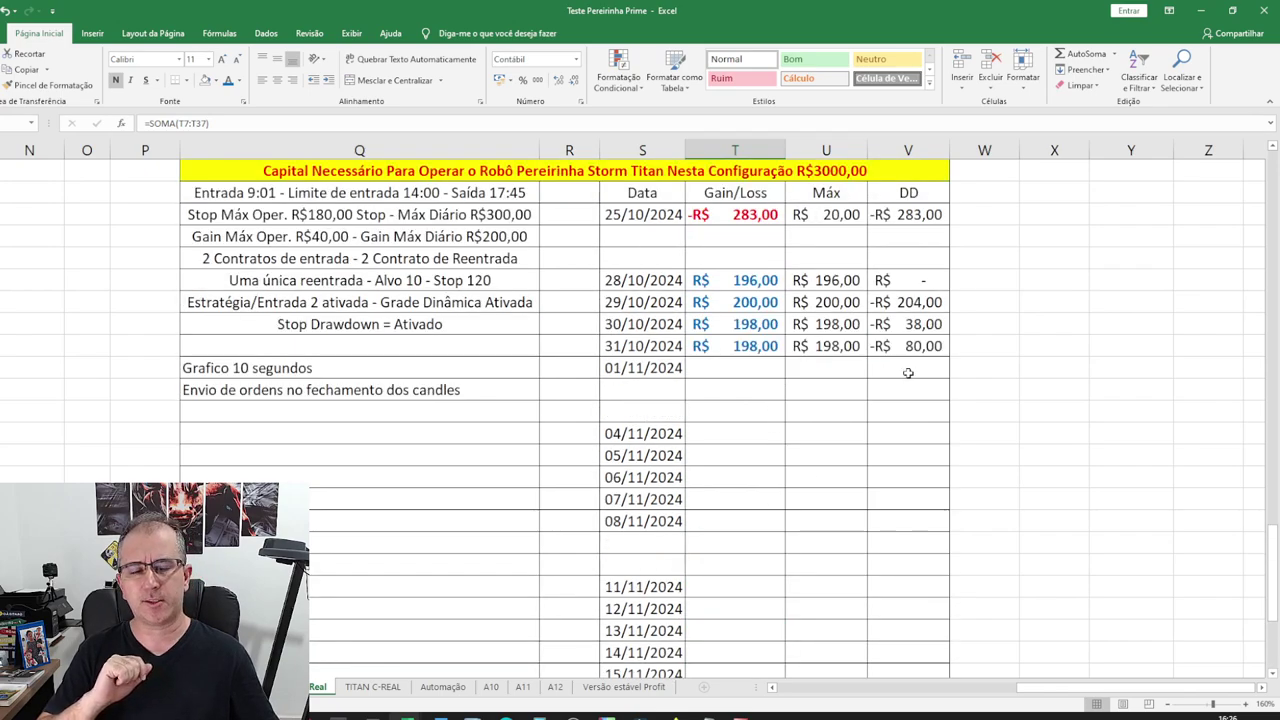
click(424, 377)
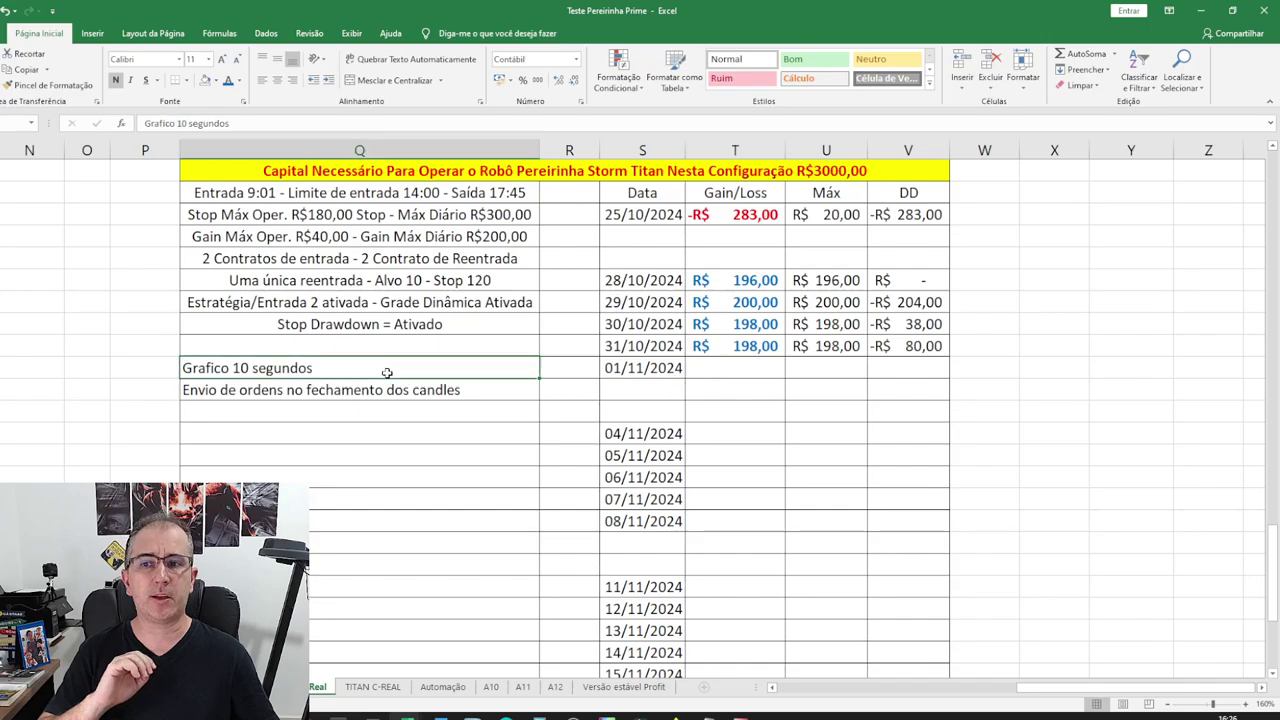
- Review the earlier Storm Turbo Dinâmico tests, including the R$1500,00 capital configuration, and return to the Titan A12 challenge table
scroll(752, 392, up, 15)
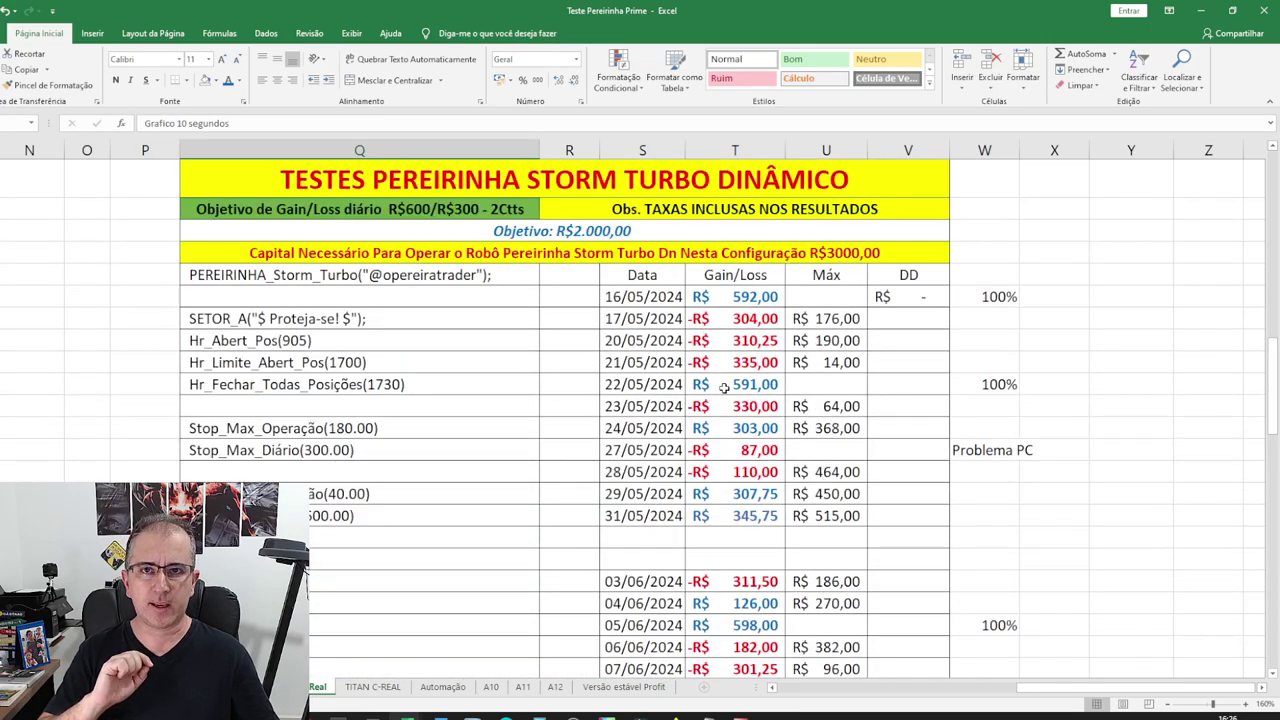
scroll(692, 398, up, 12)
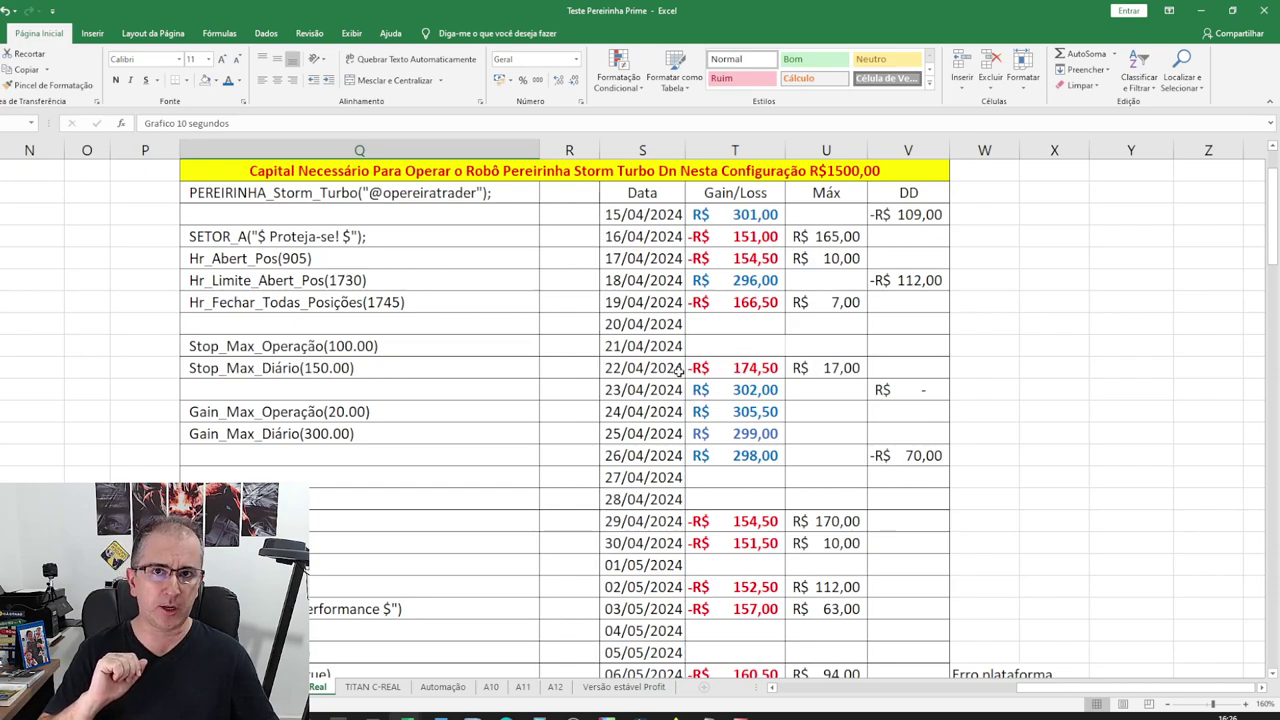
scroll(678, 370, down, 5)
scroll(680, 370, down, 10)
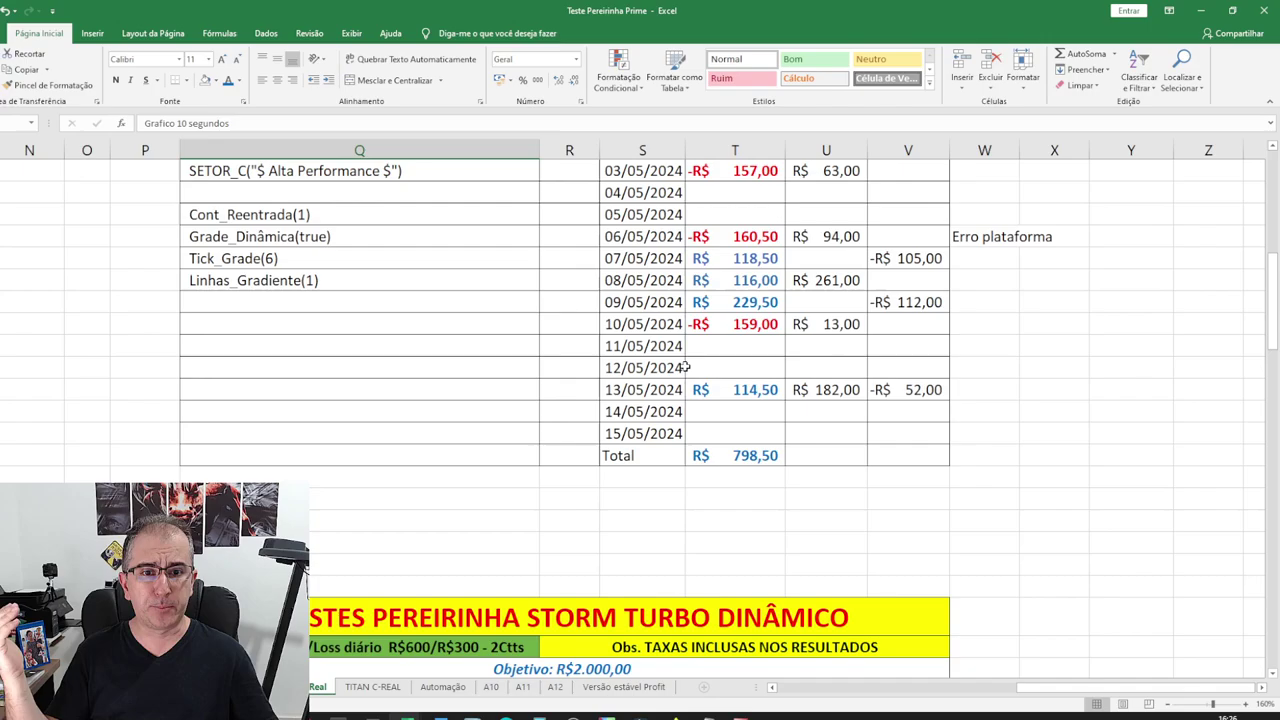
scroll(964, 418, down, 9)
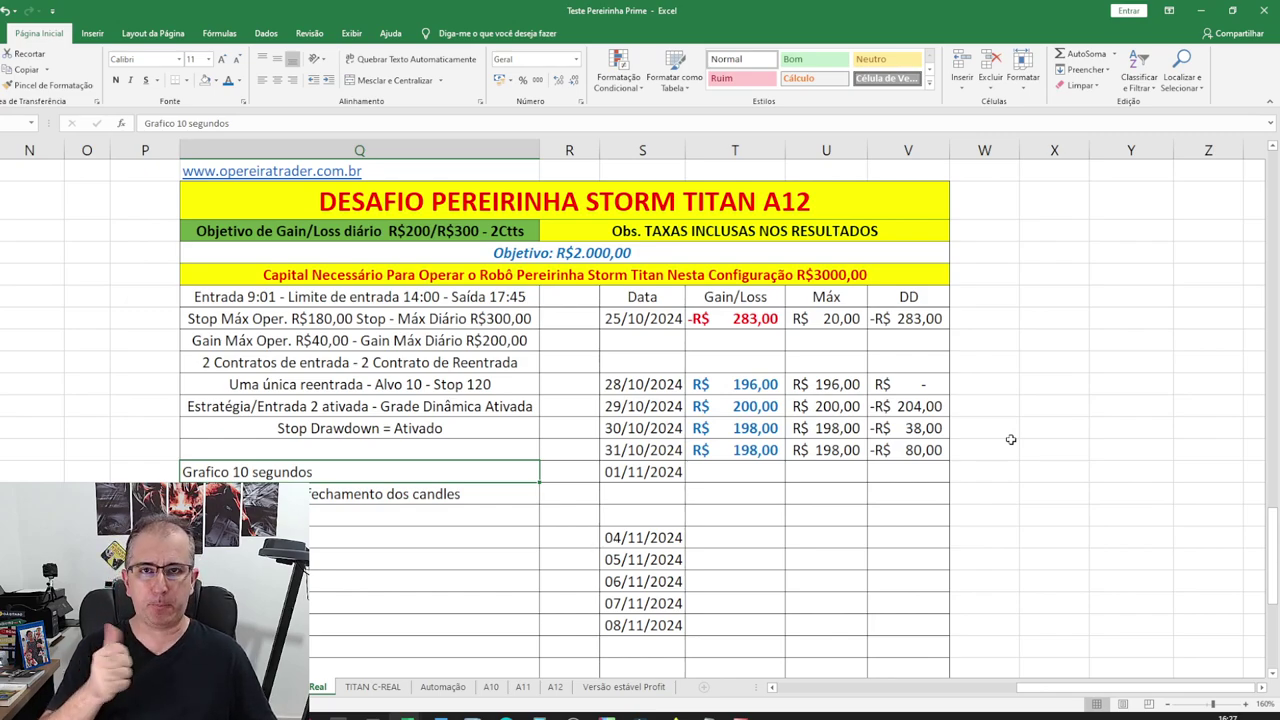
- Check the challenge's overall total and select the contact e-mail cell above the challenge header
scroll(984, 451, down, 6)
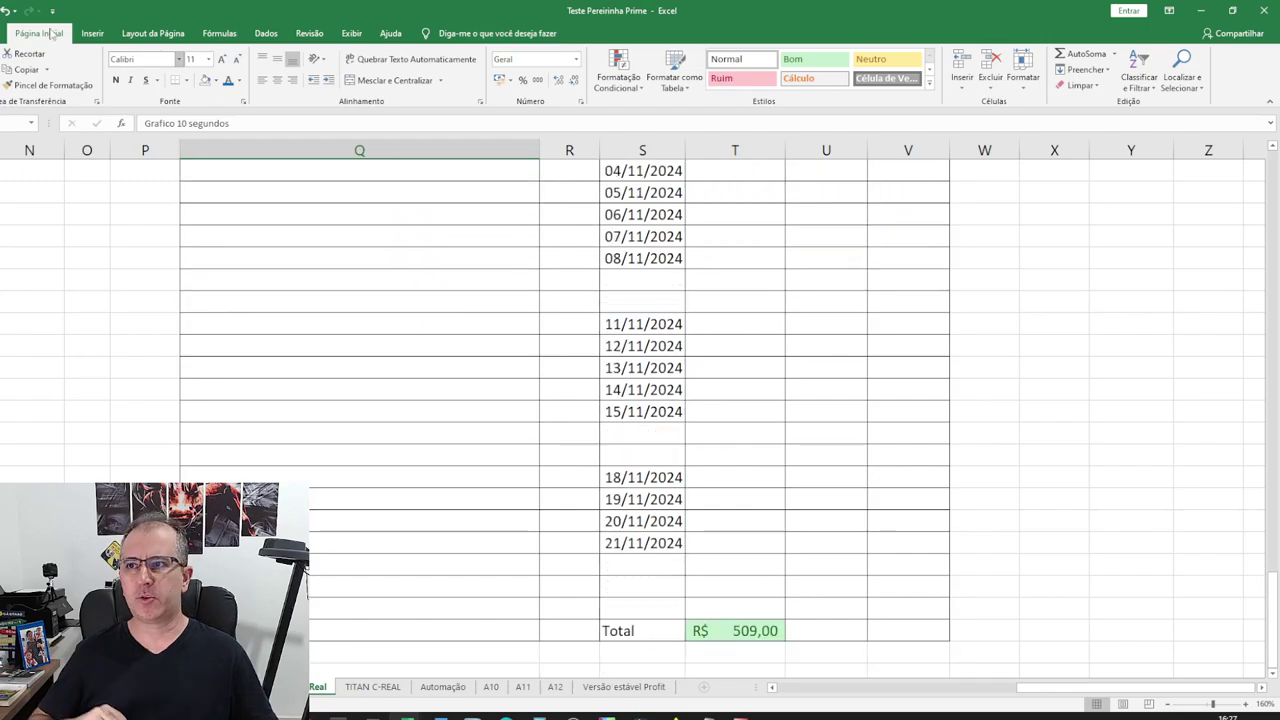
scroll(344, 338, up, 9)
scroll(344, 338, down, 1)
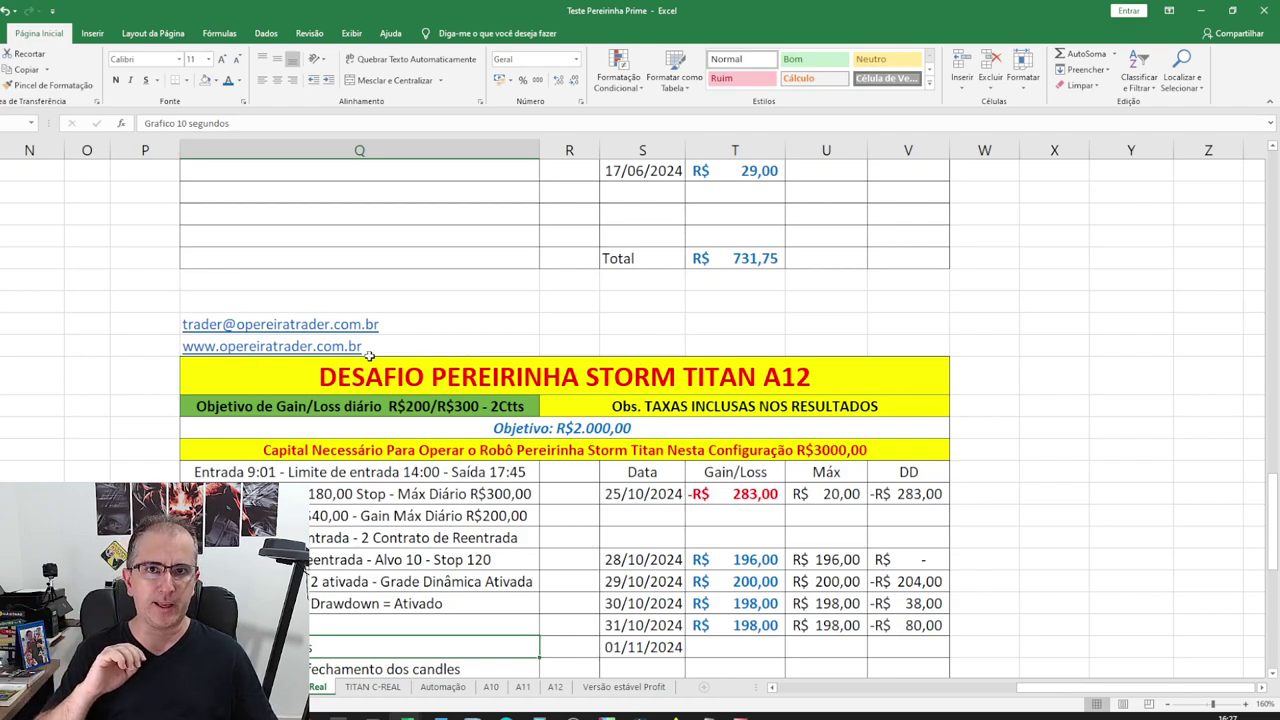
click(417, 327)
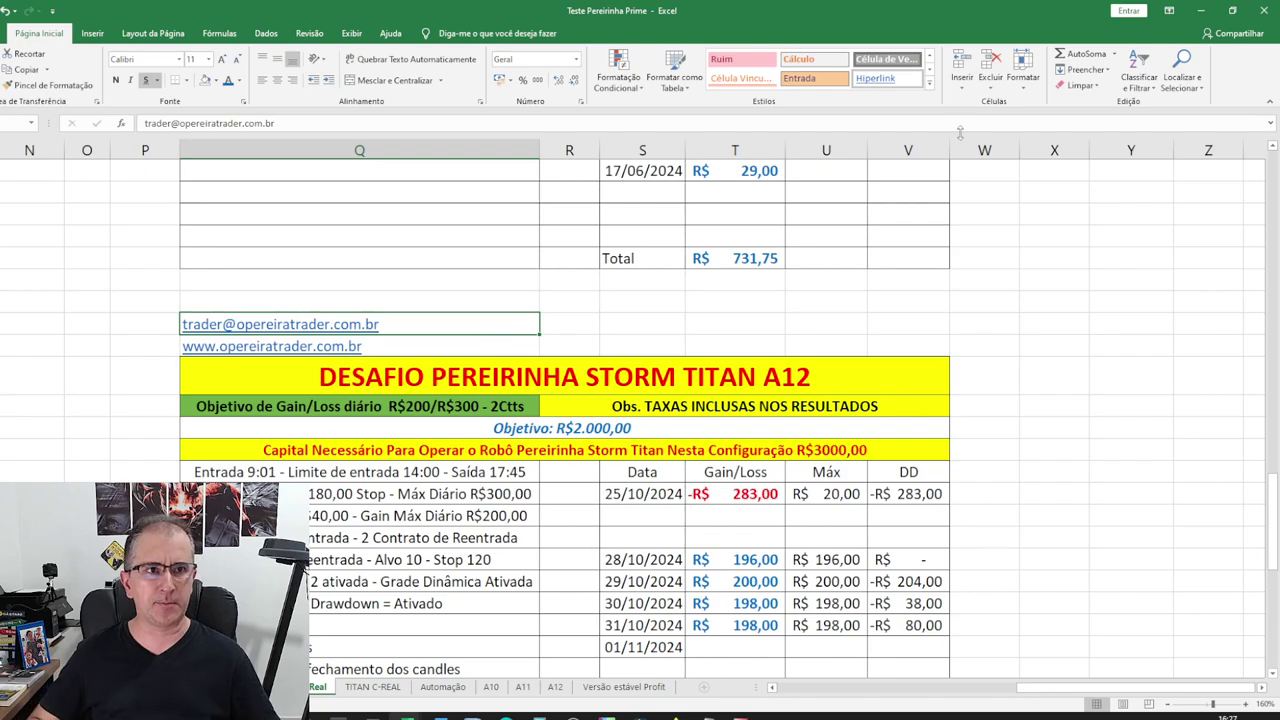
- Switch to ProfitPro, bring the performance report over the chart, and examine individual WINZ24 operations in the Titan_A12_Desafio portfolio
click(1198, 10)
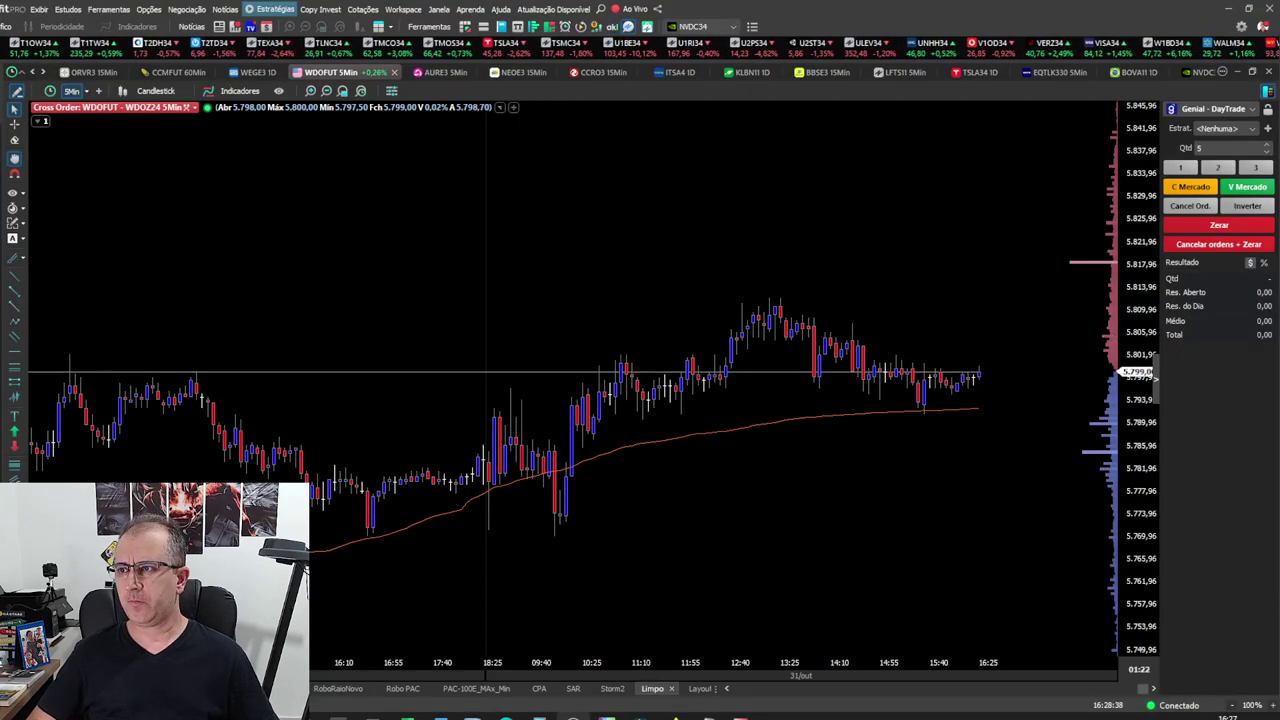
drag(20, 155, 716, 140)
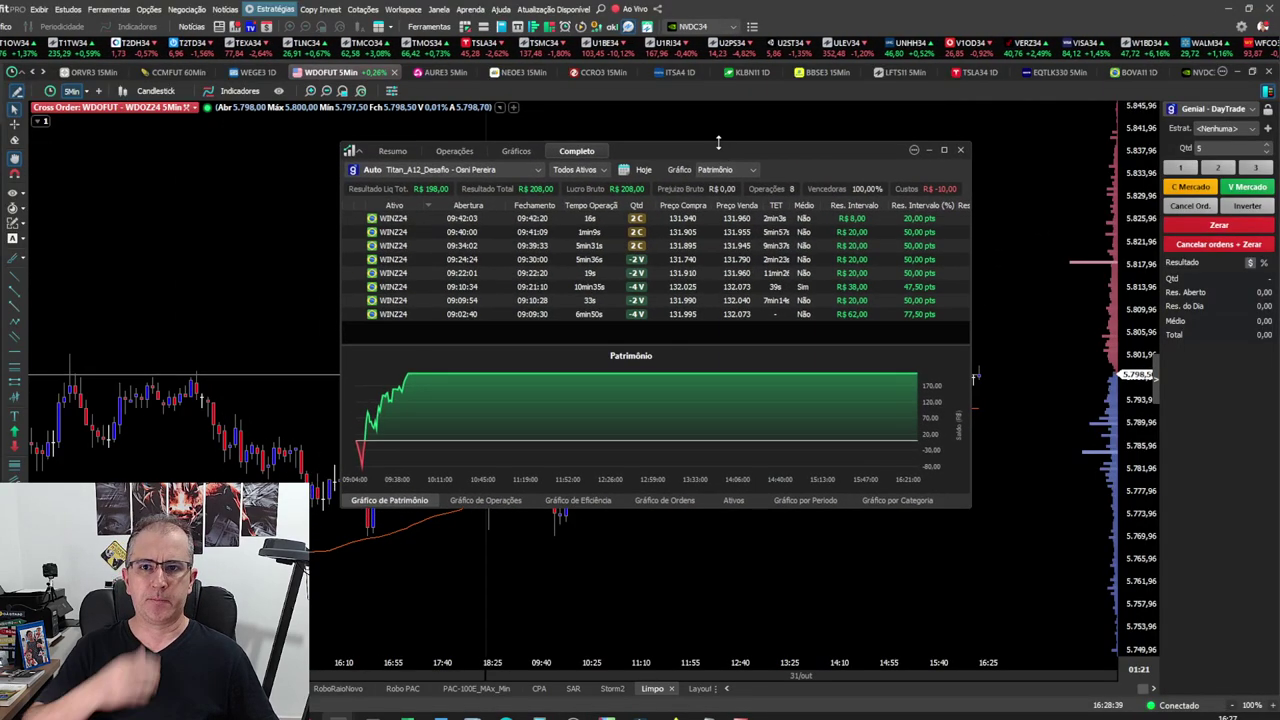
click(814, 314)
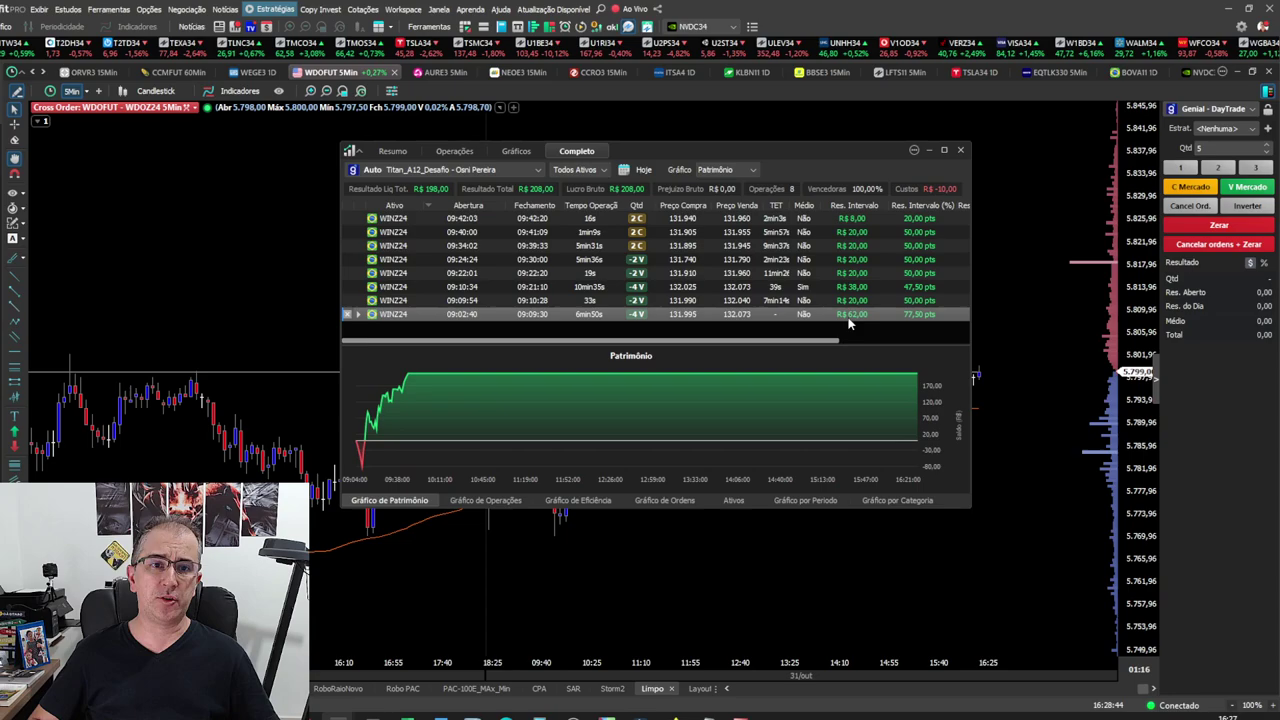
click(851, 301)
click(852, 273)
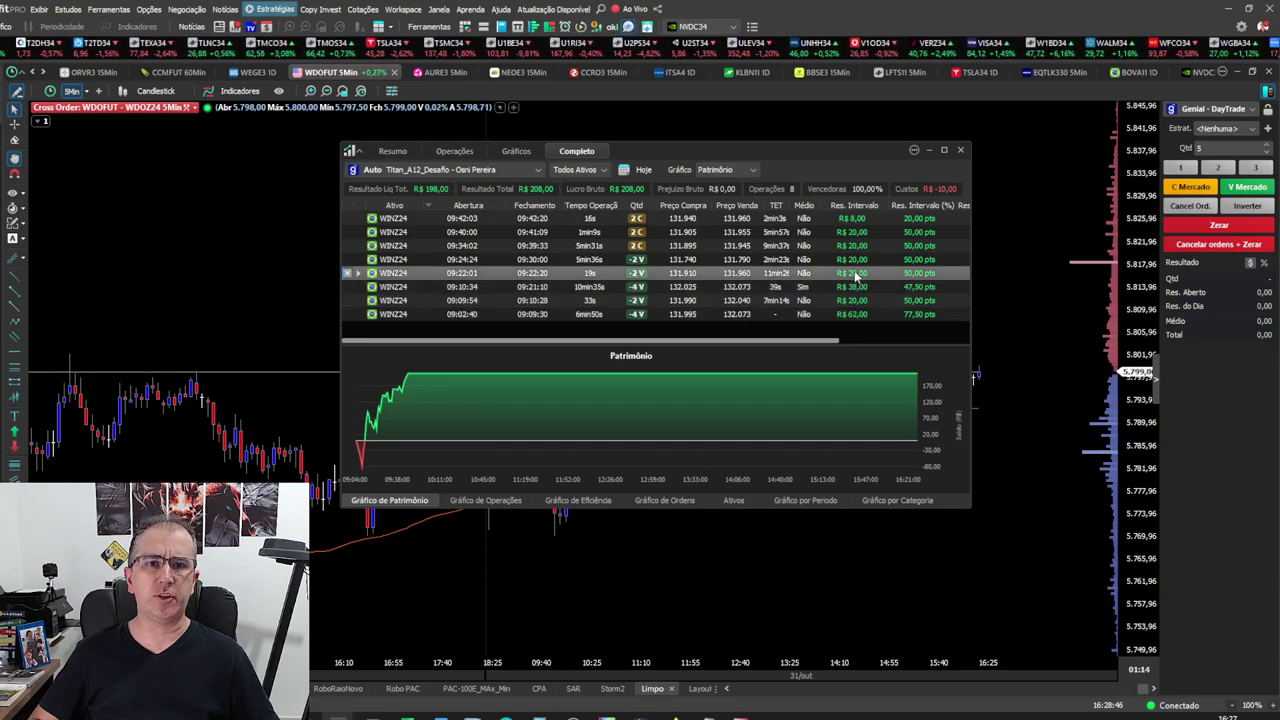
click(851, 220)
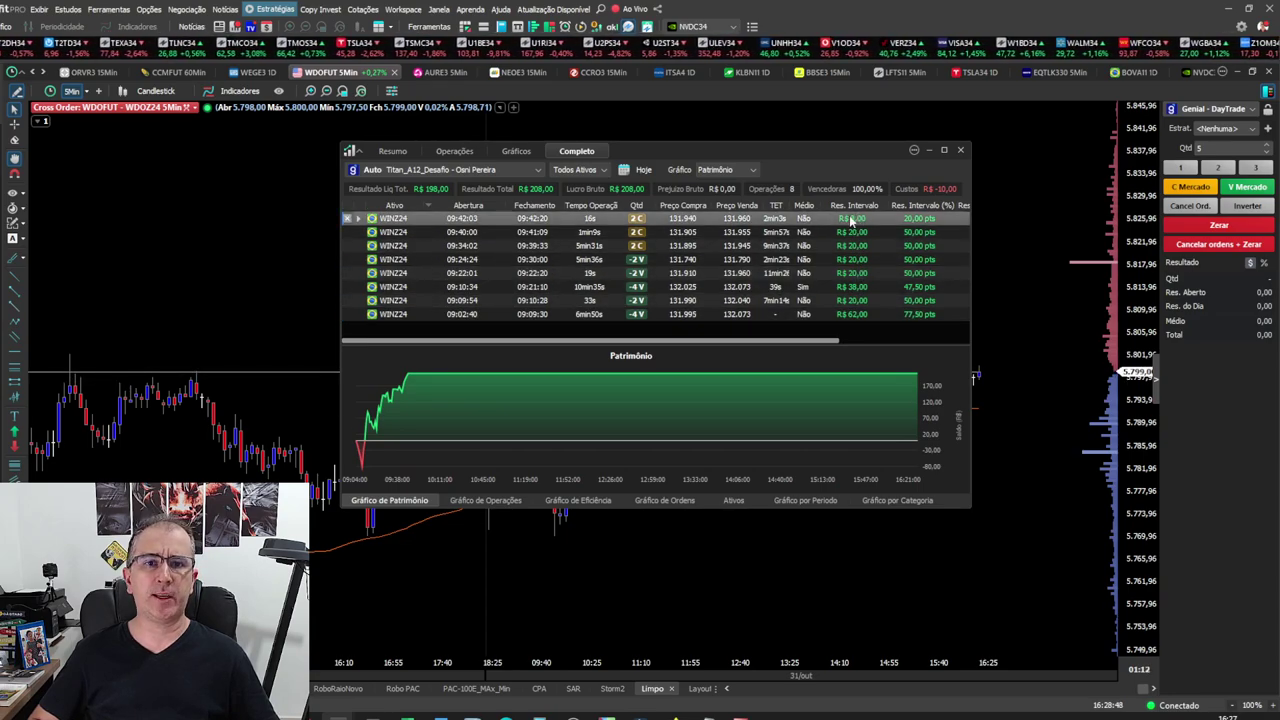
click(647, 260)
click(652, 245)
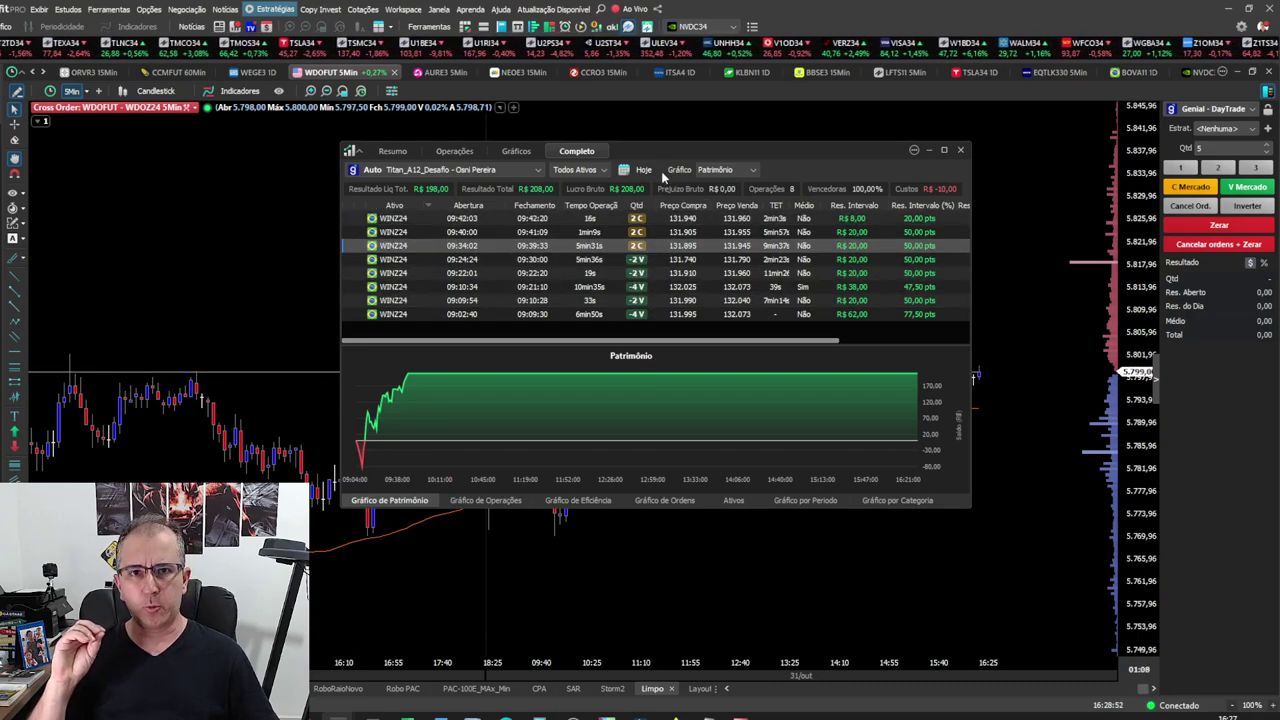
- Move the performance report aside, load WINFUT in the 5-minute chart, and show the robot's morning trades of 31/10/2024
drag(660, 150, 1279, 232)
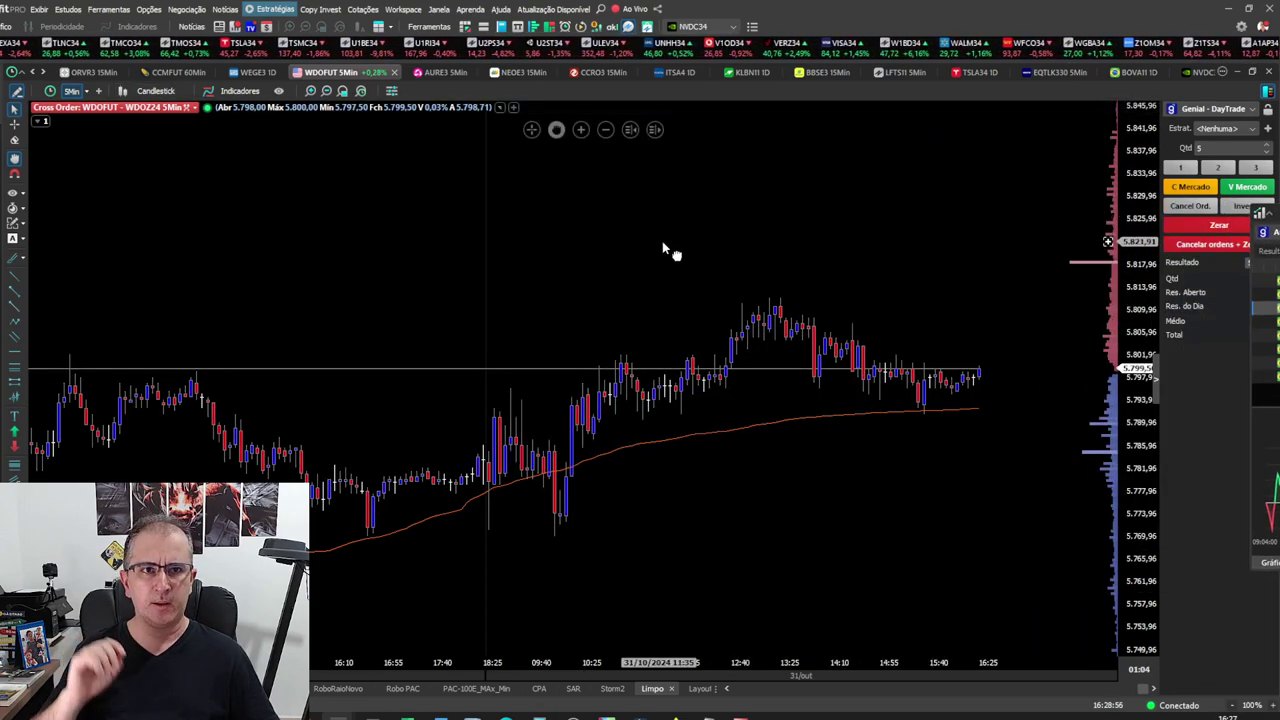
text(WINFUT)
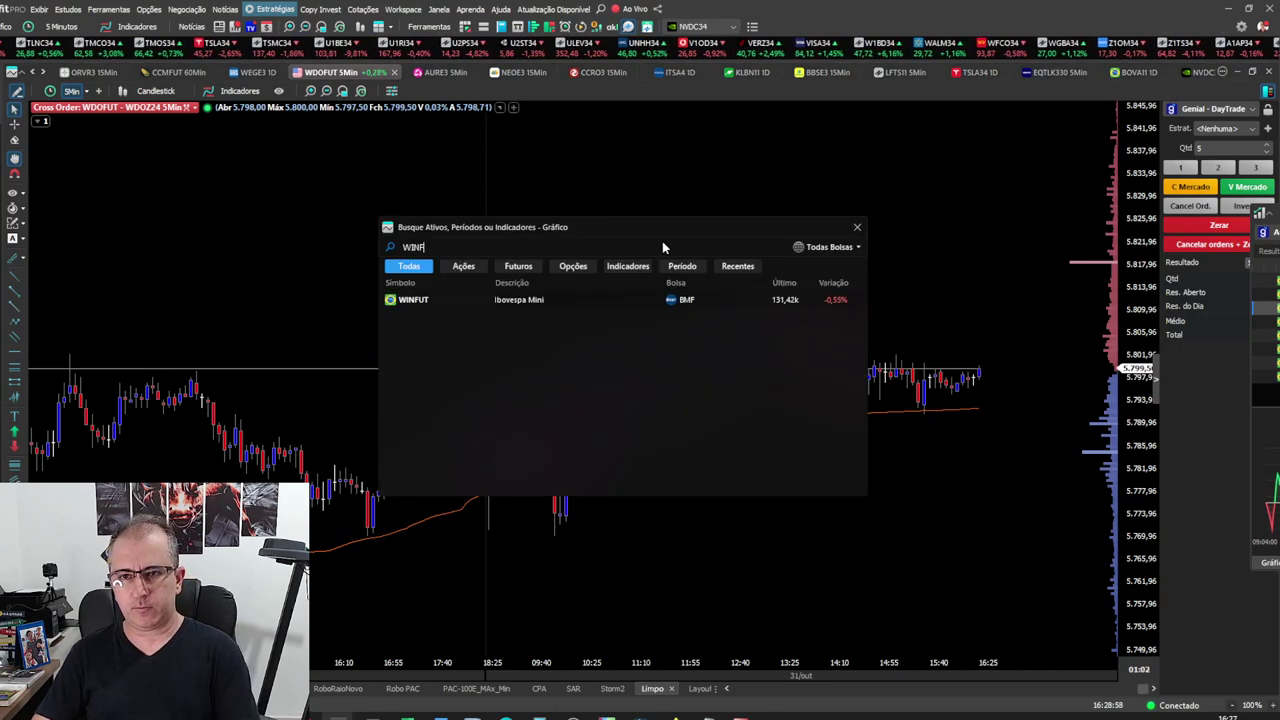
click(507, 302)
drag(517, 320, 695, 336)
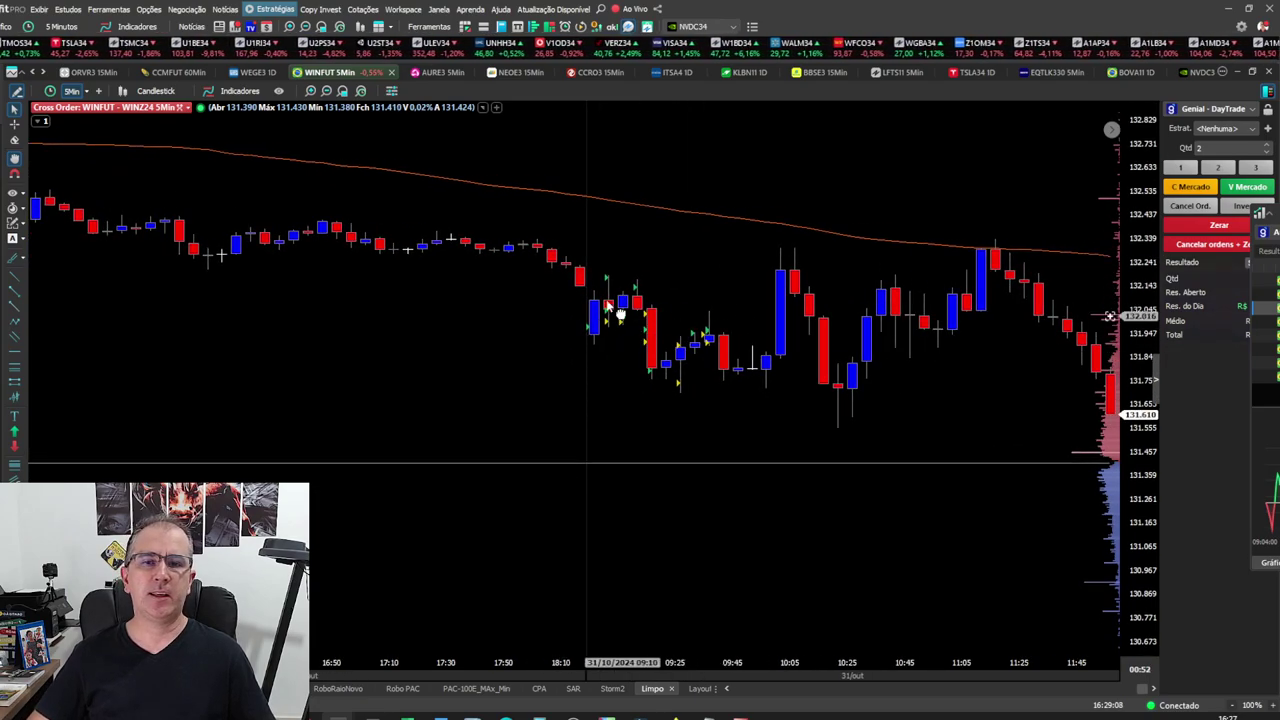
- Bring the performance report back over the chart and show today's results for the CNFA240 portfolio
drag(901, 135, 634, 158)
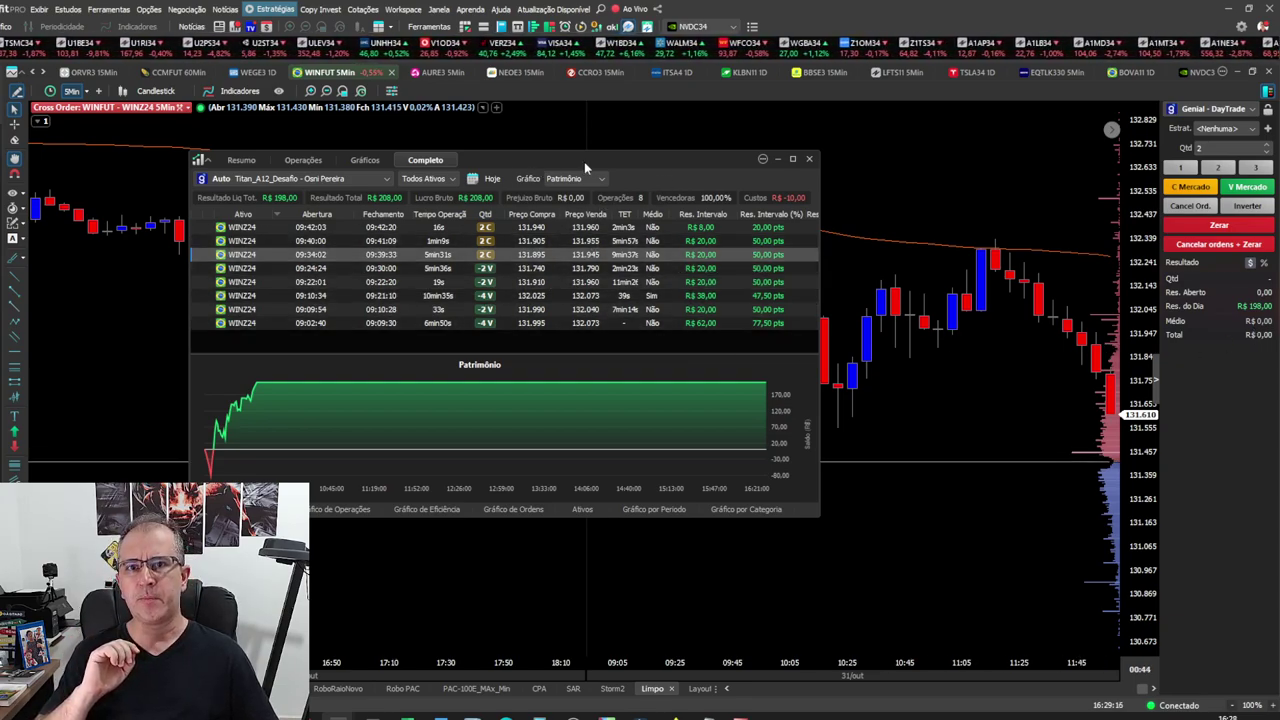
drag(584, 161, 826, 161)
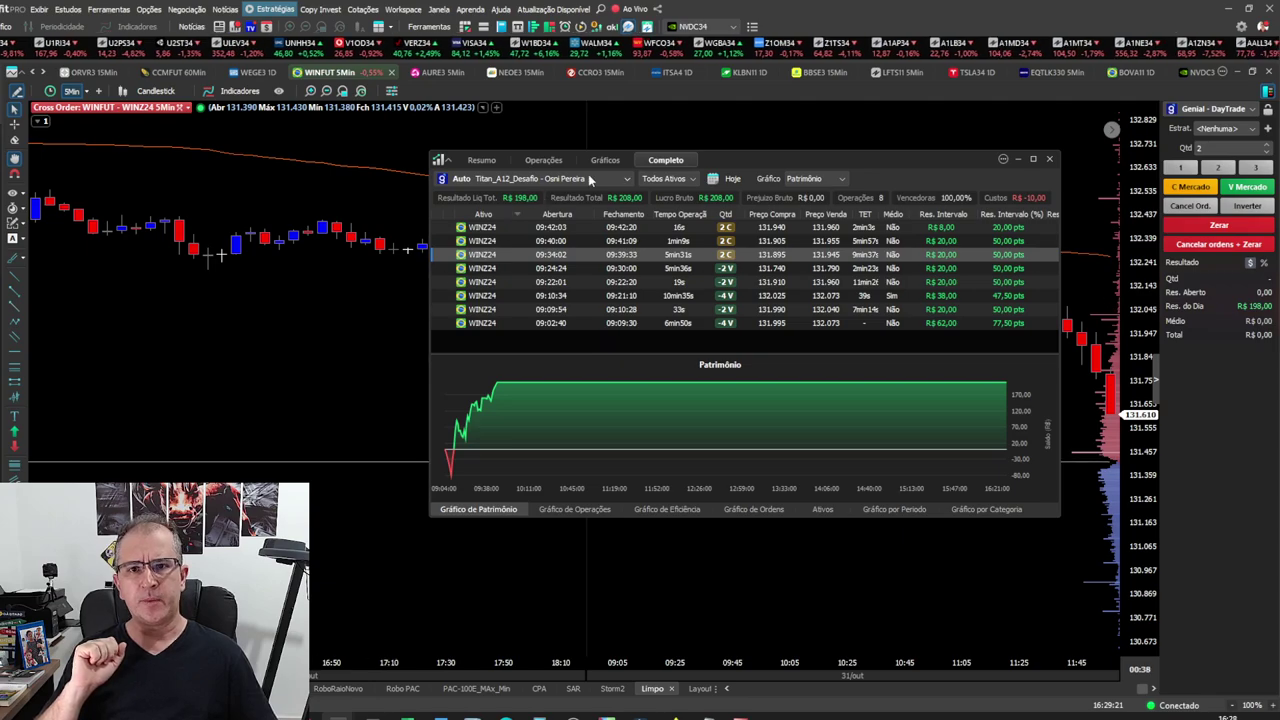
click(589, 178)
scroll(589, 231, down, 3)
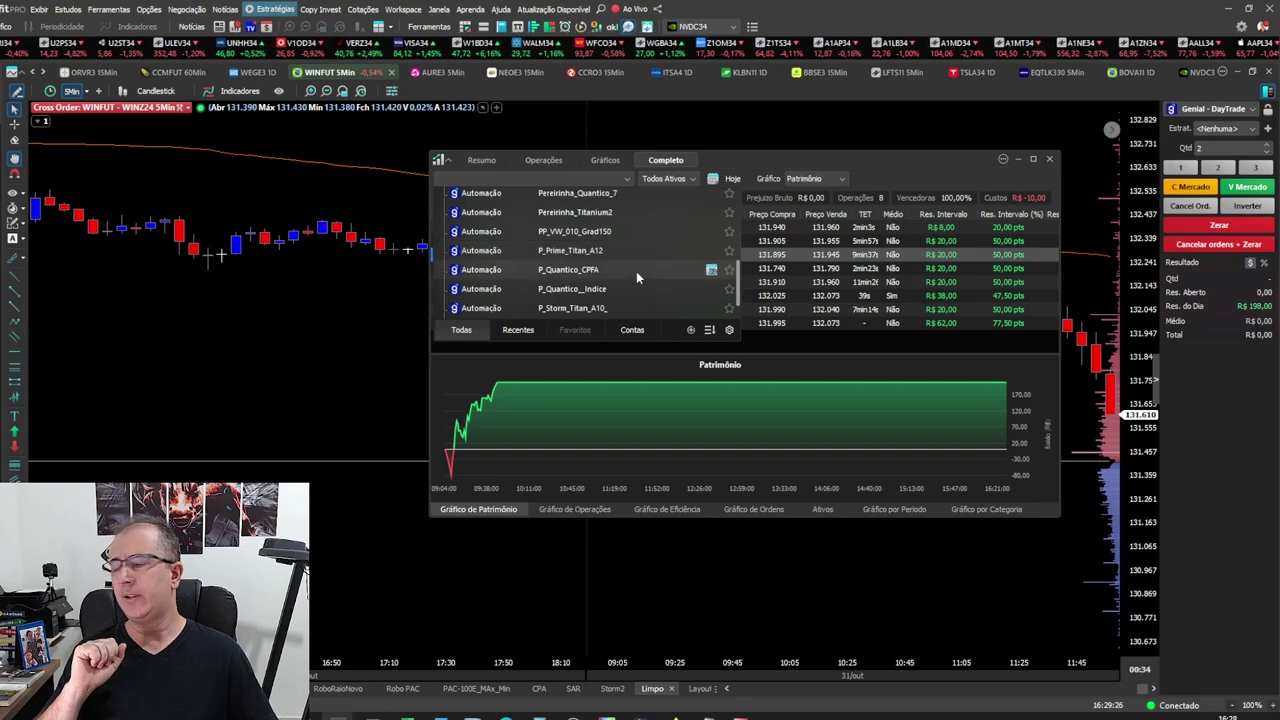
scroll(645, 274, down, 5)
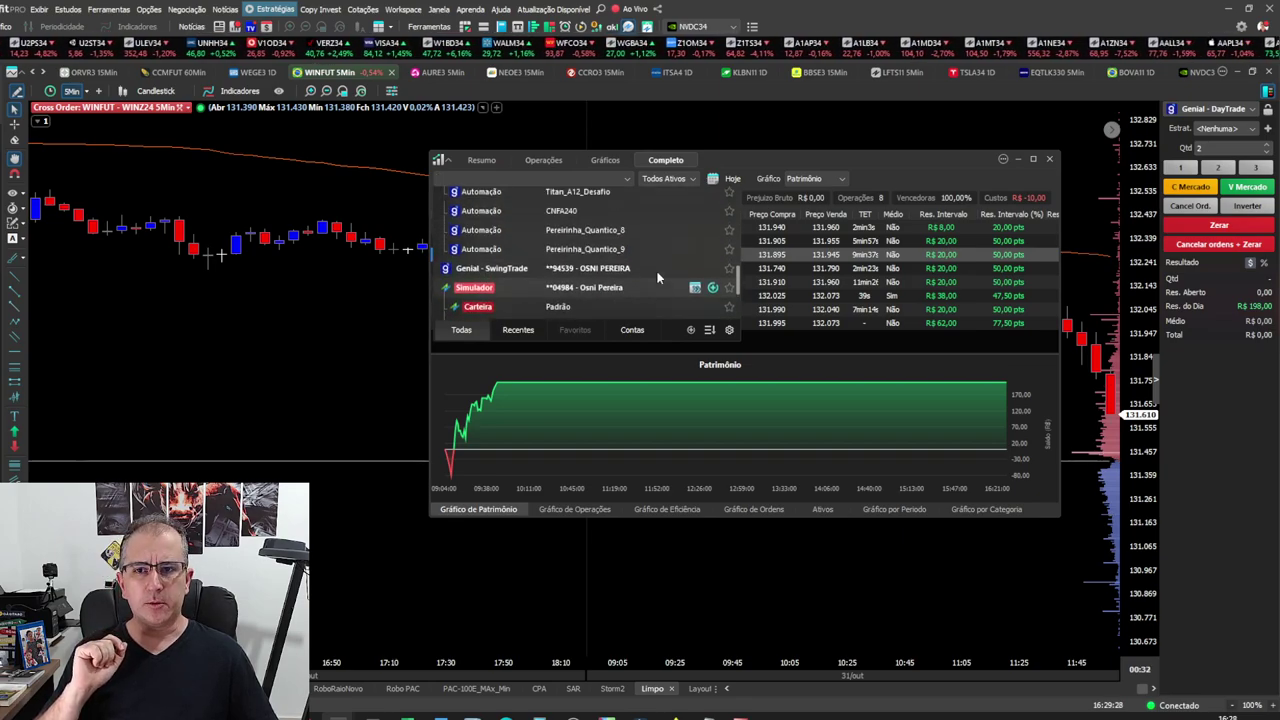
scroll(658, 277, up, 2)
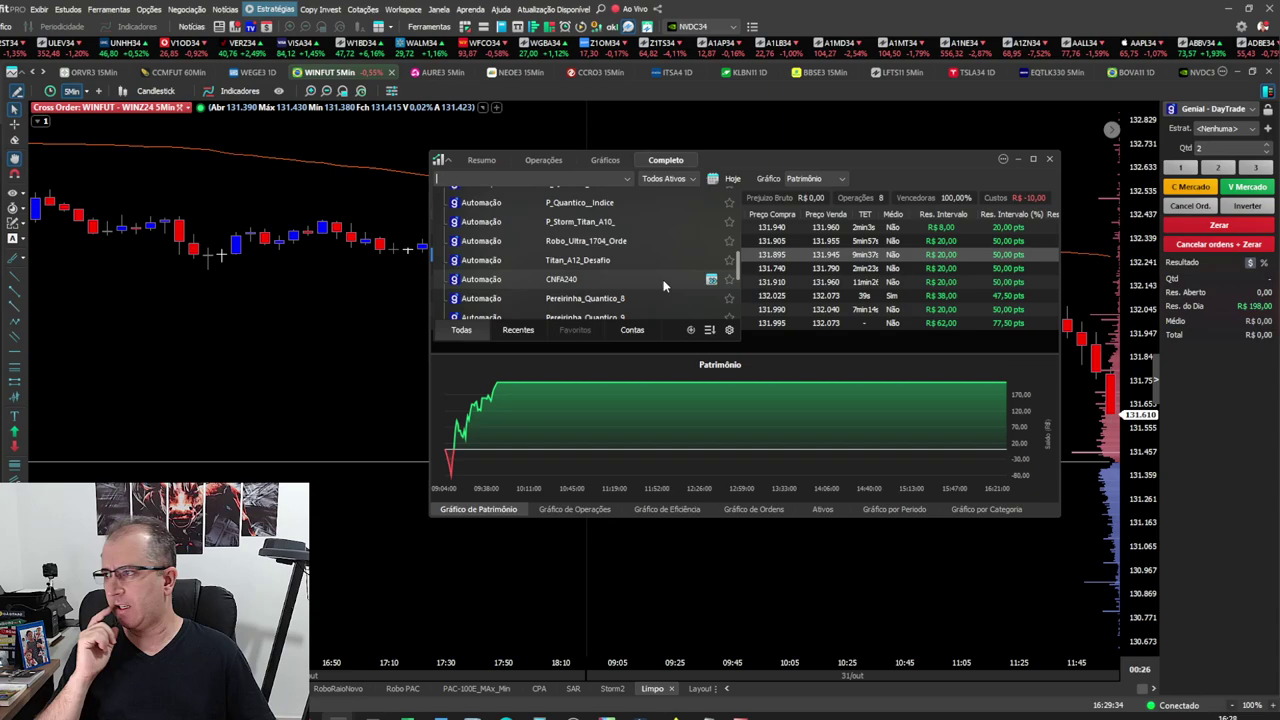
click(588, 279)
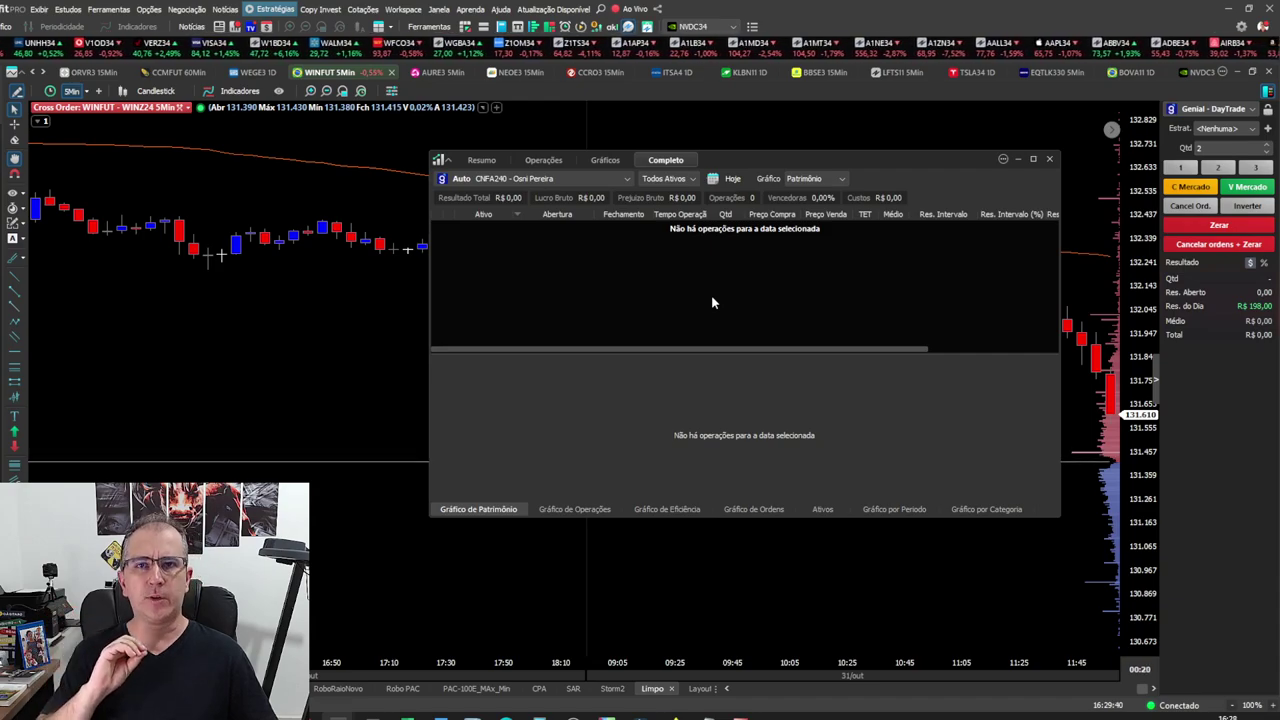
- Show the performance report for the Pereirinha_Quantico_6 portfolio
click(613, 179)
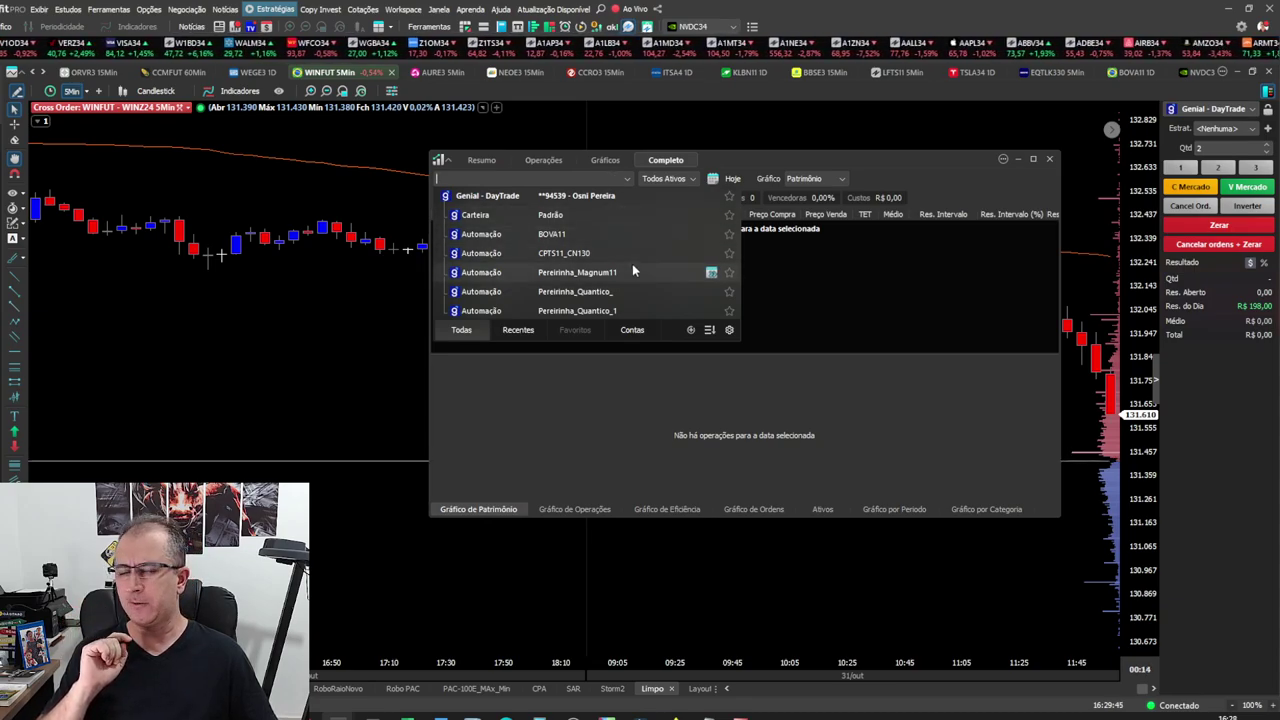
scroll(640, 285, down, 3)
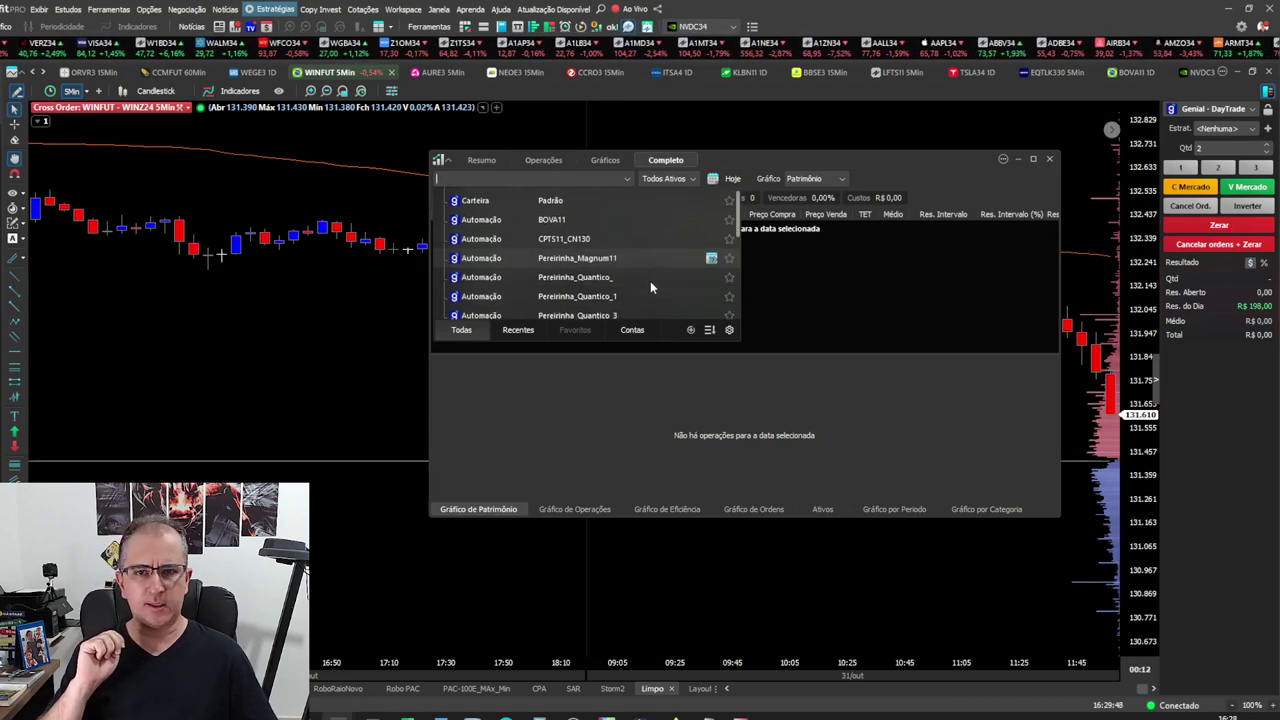
click(636, 304)
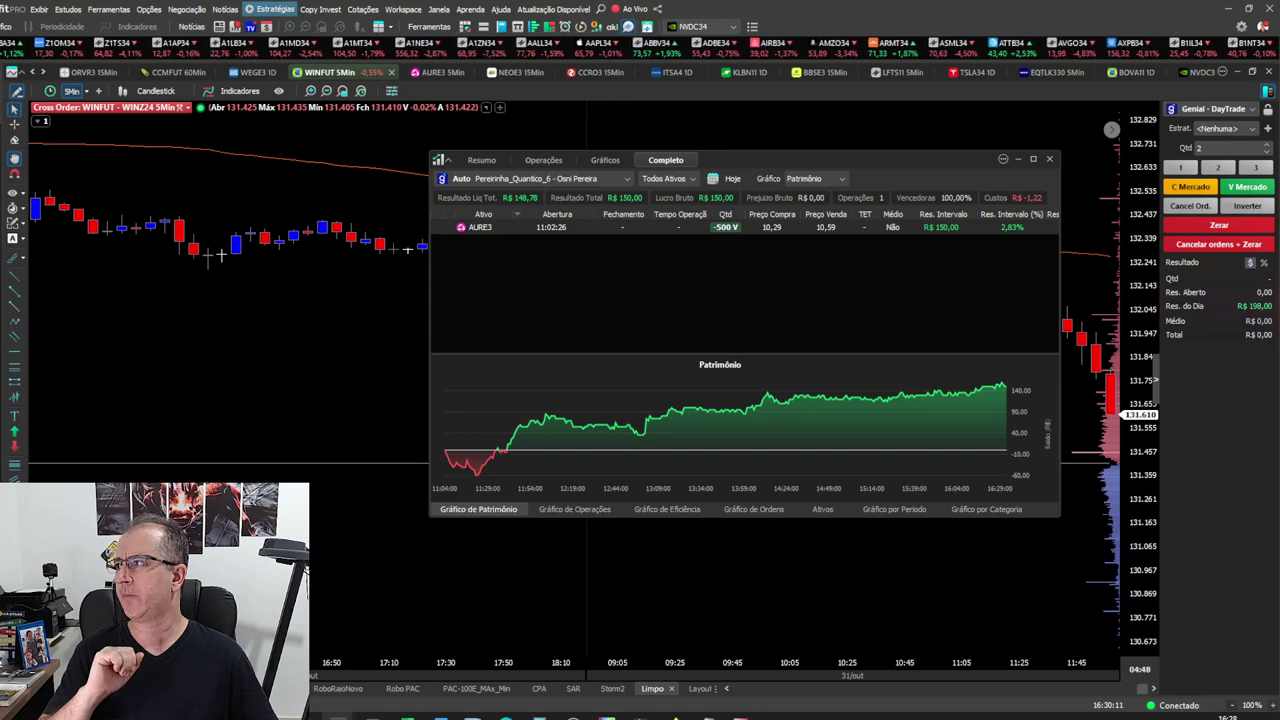
- Show the performance report for the Pereirinha_Quantico_9 portfolio
click(540, 178)
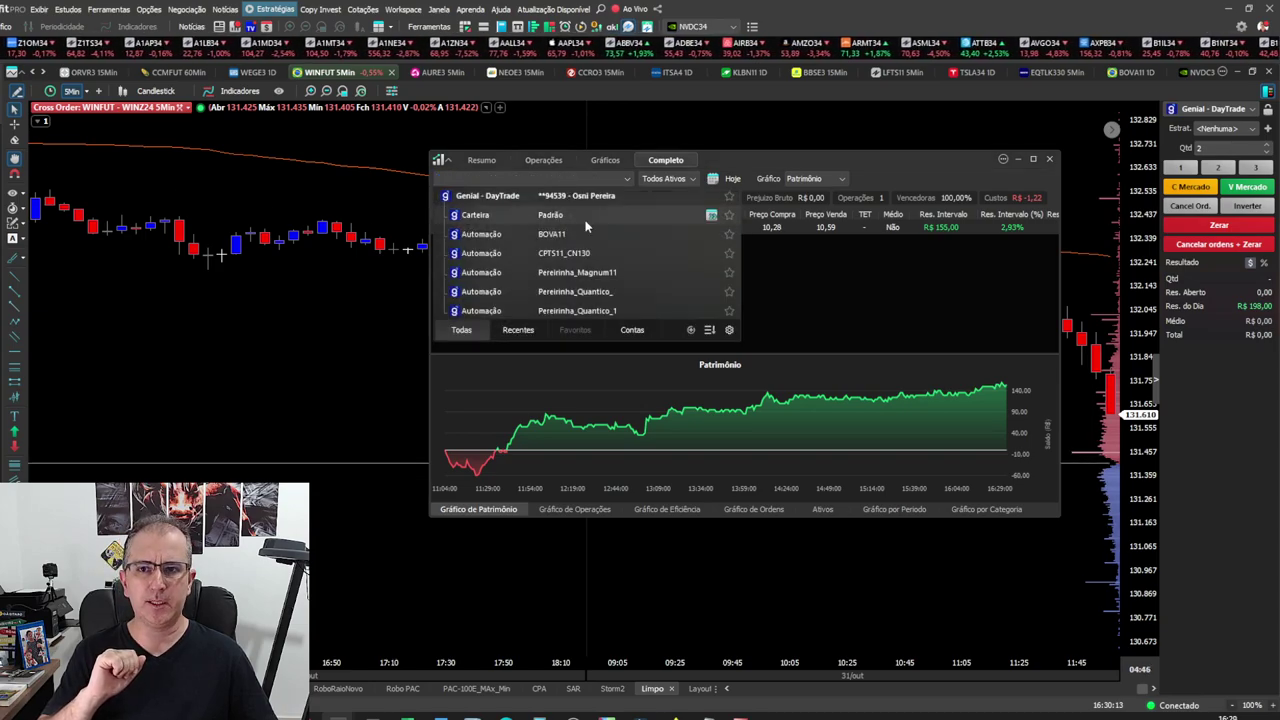
scroll(587, 226, down, 3)
scroll(587, 226, down, 5)
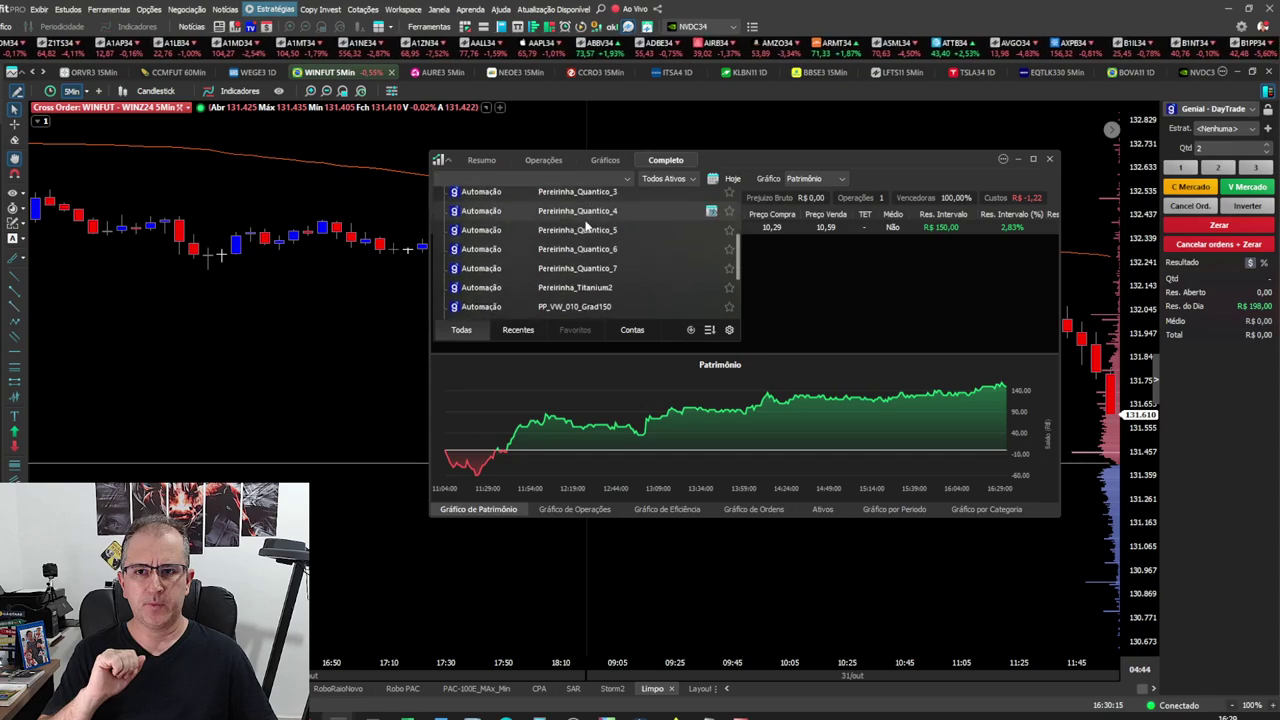
scroll(587, 228, down, 3)
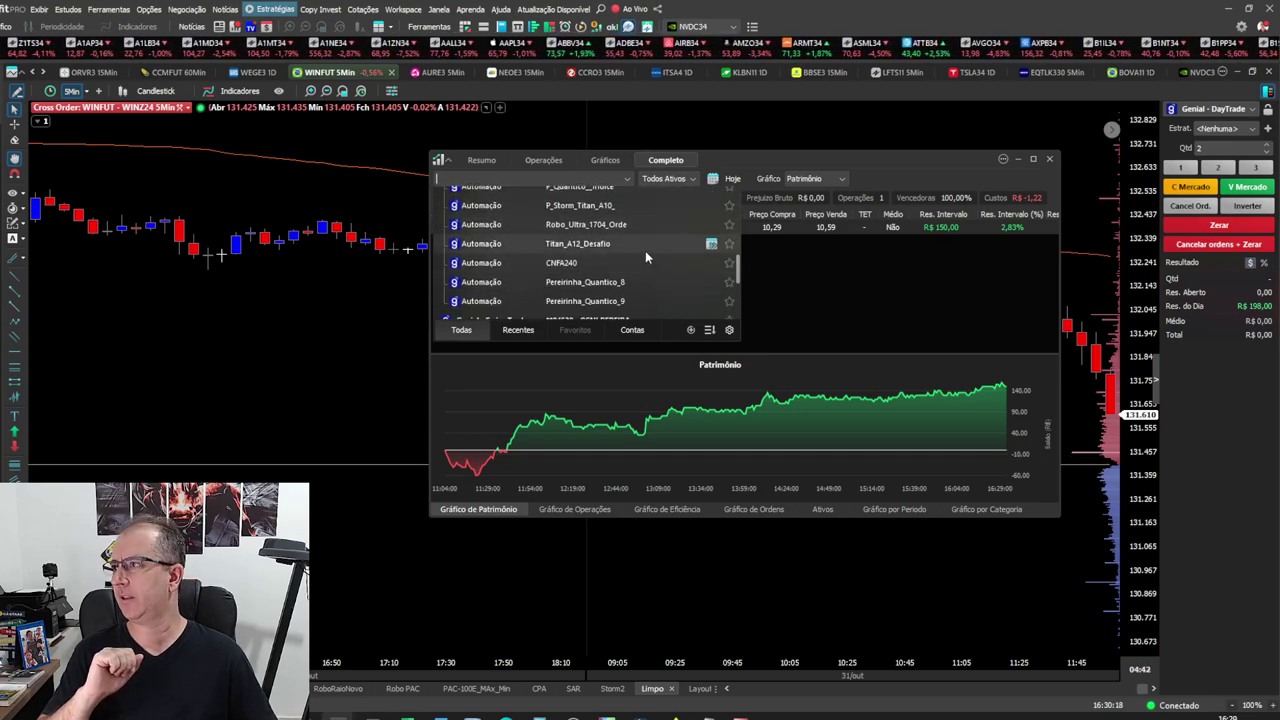
click(642, 301)
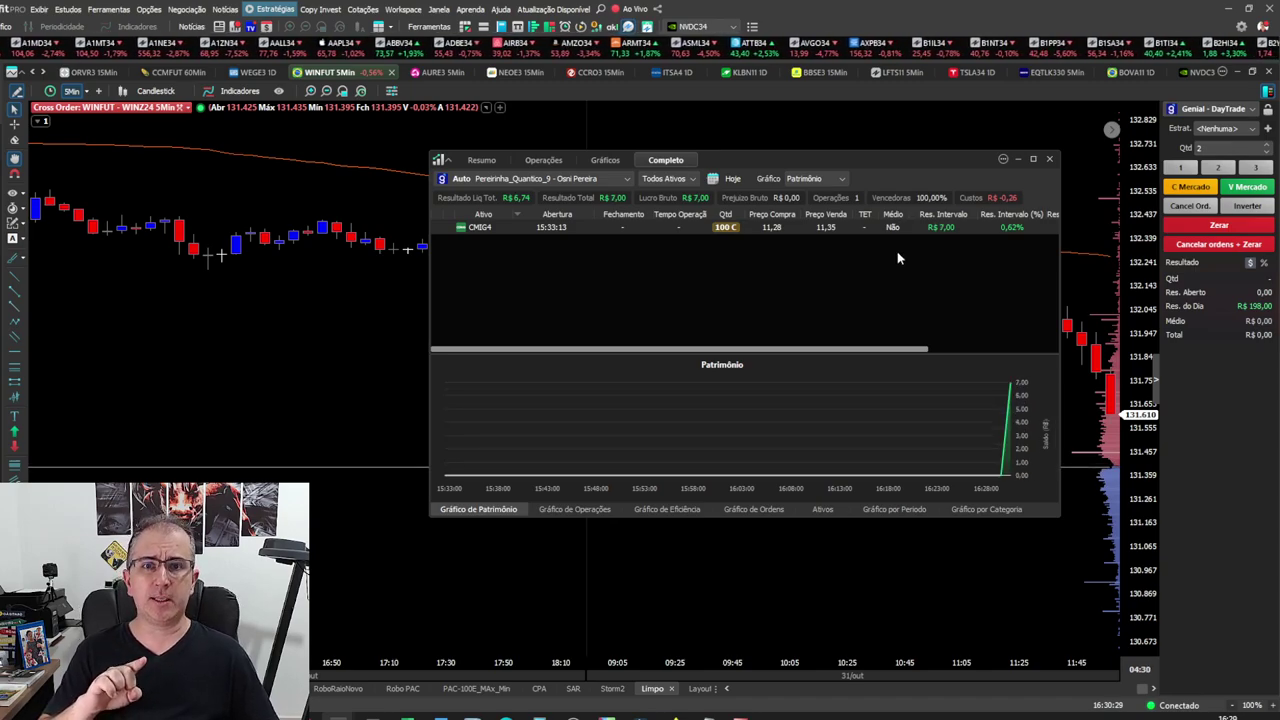
- Examine the CMIG4 position's quantity and equity curve, and close the performance report
mouse_move(727, 231)
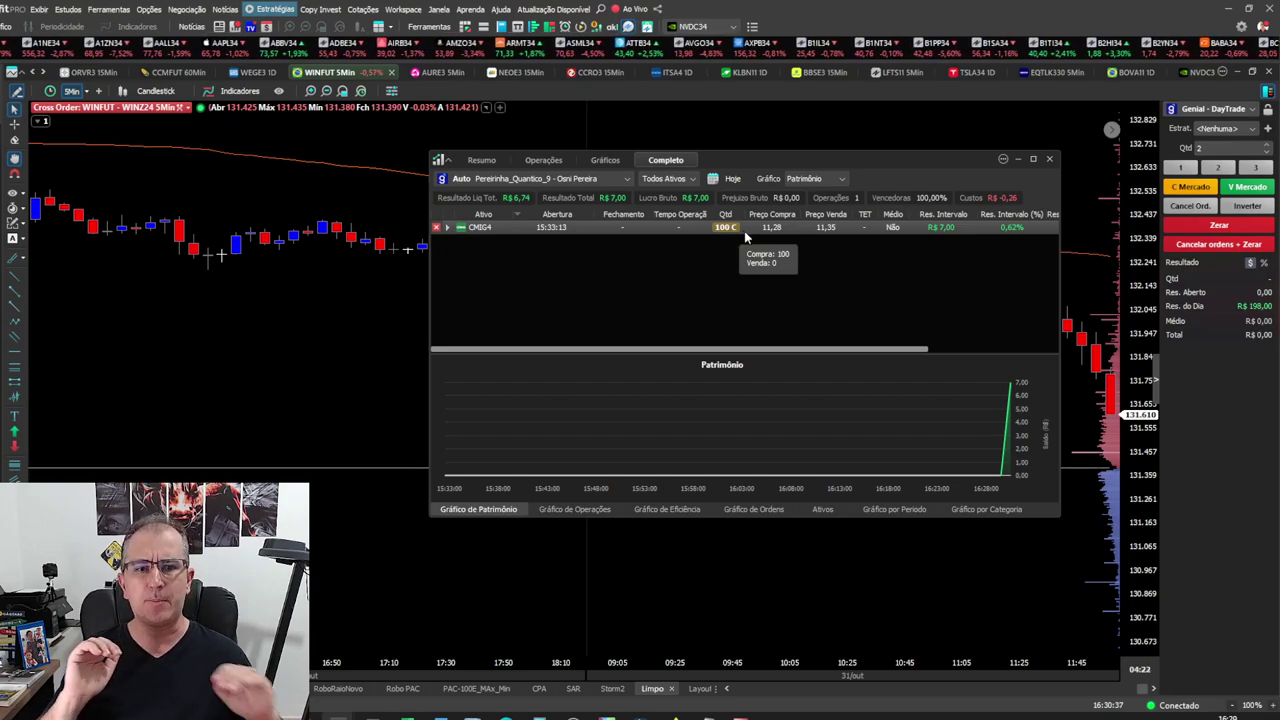
mouse_move(1000, 422)
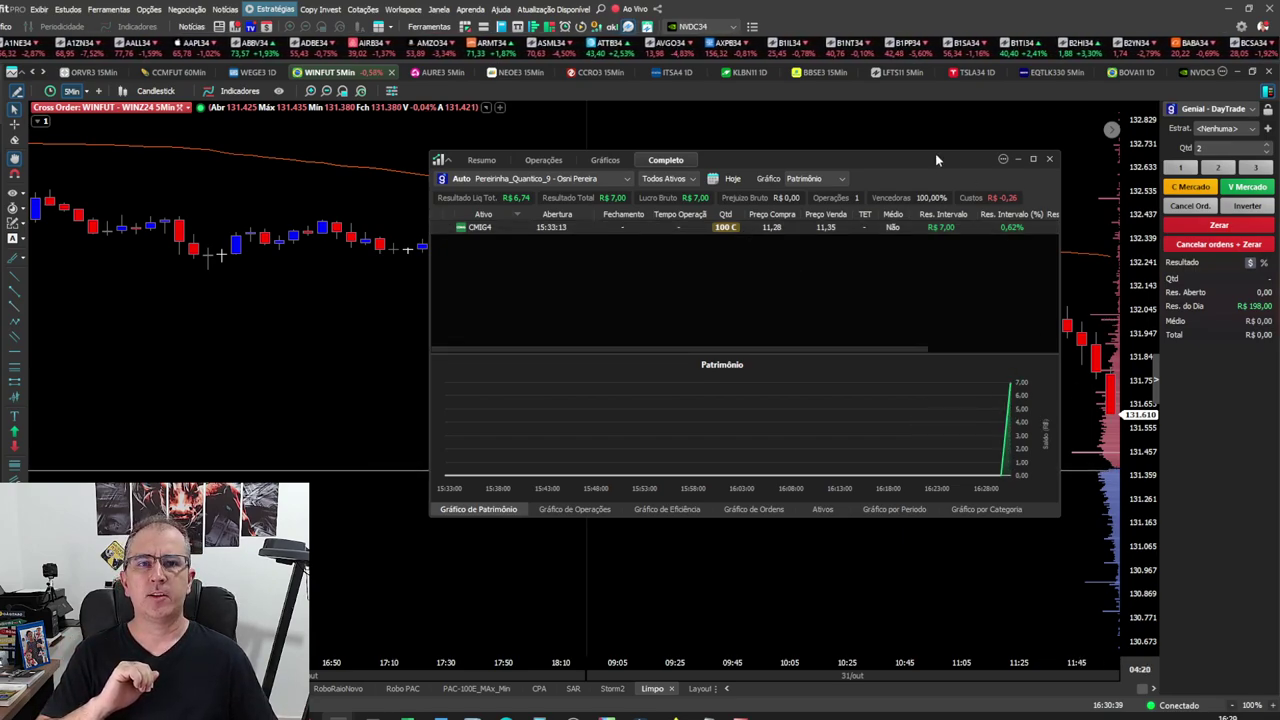
click(1049, 158)
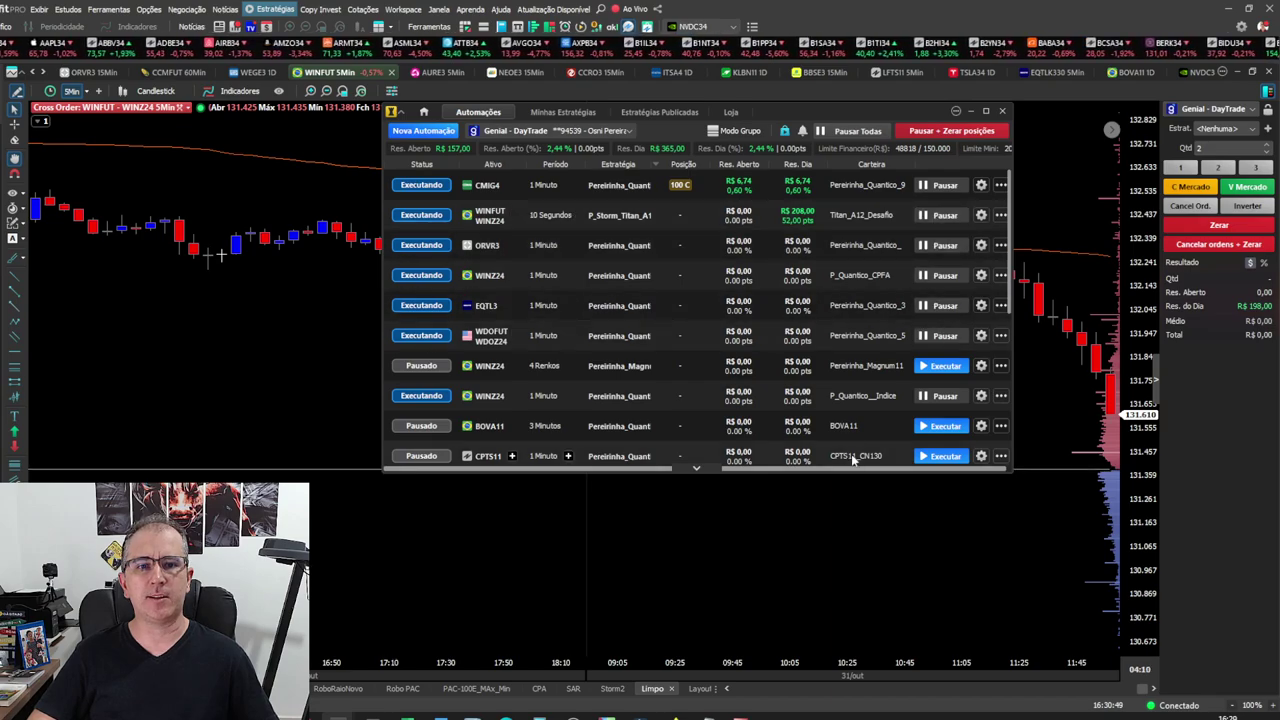
- Examine the position-closing time in the strategy parameters of the AURE3 automation in portfolio Pereirinha_Quantico_6, and leave the editor without saving
scroll(900, 320, down, 5)
scroll(868, 343, down, 3)
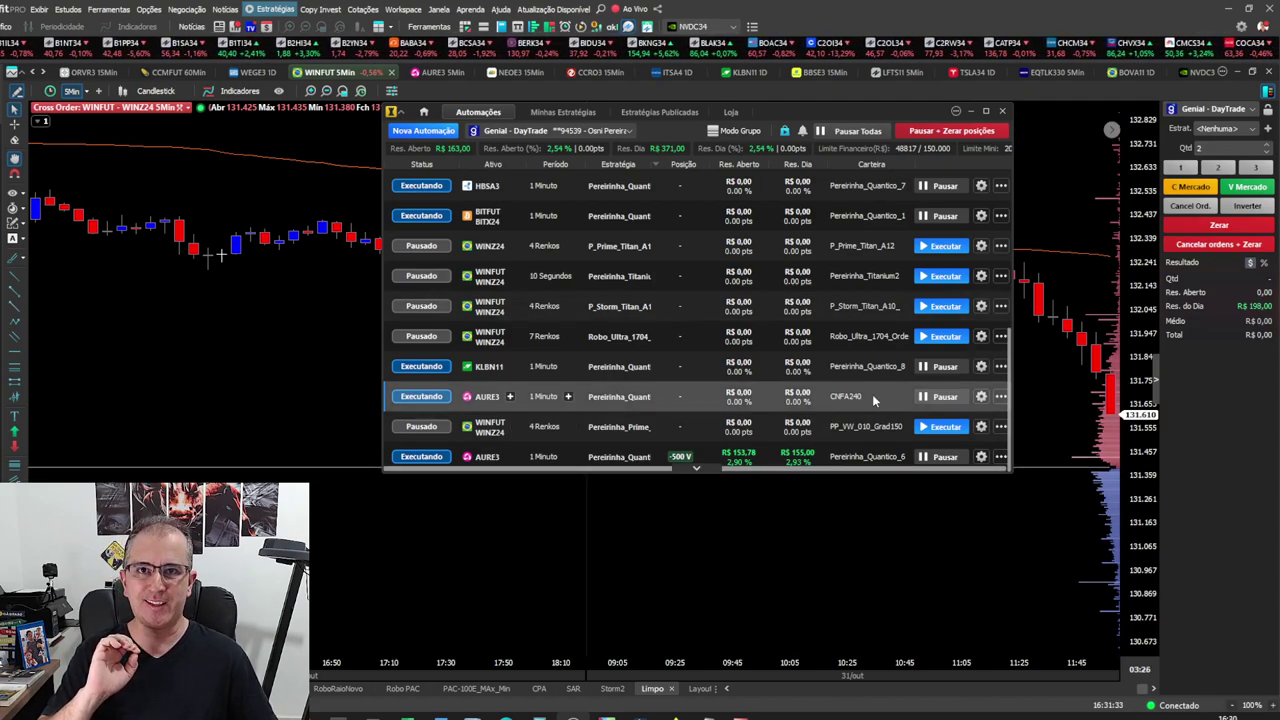
drag(890, 107, 890, 123)
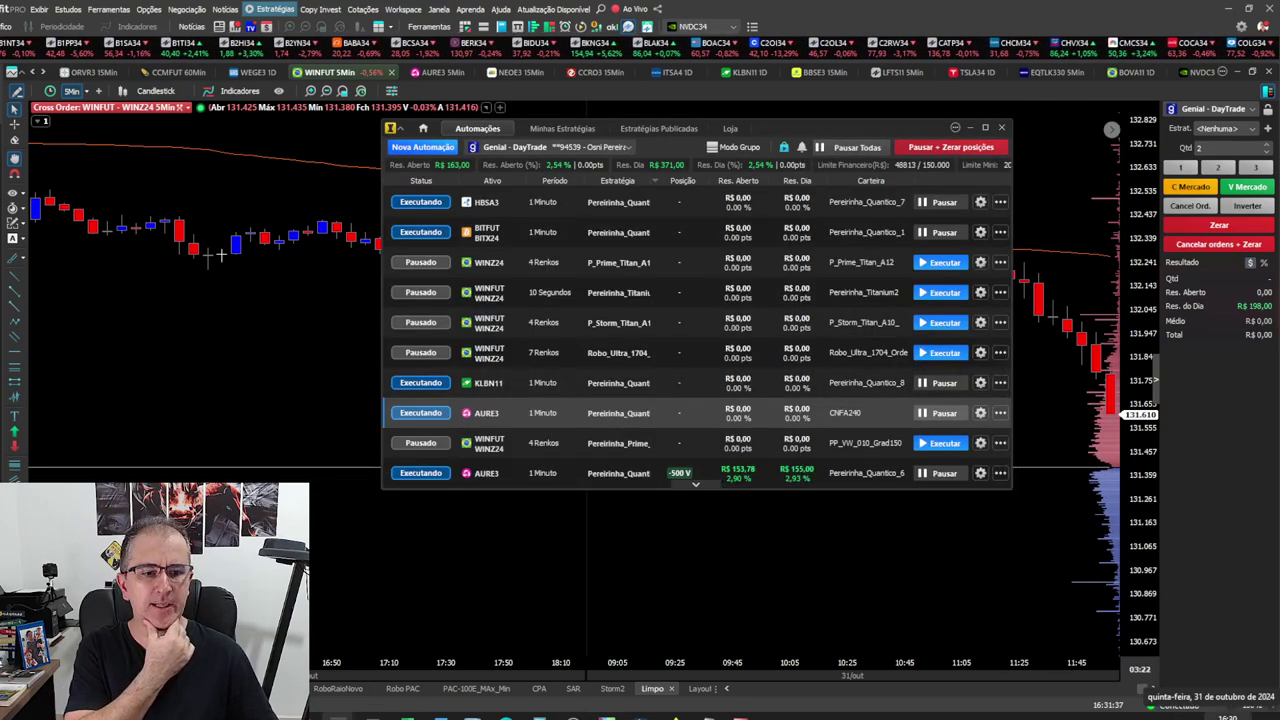
click(980, 473)
click(806, 301)
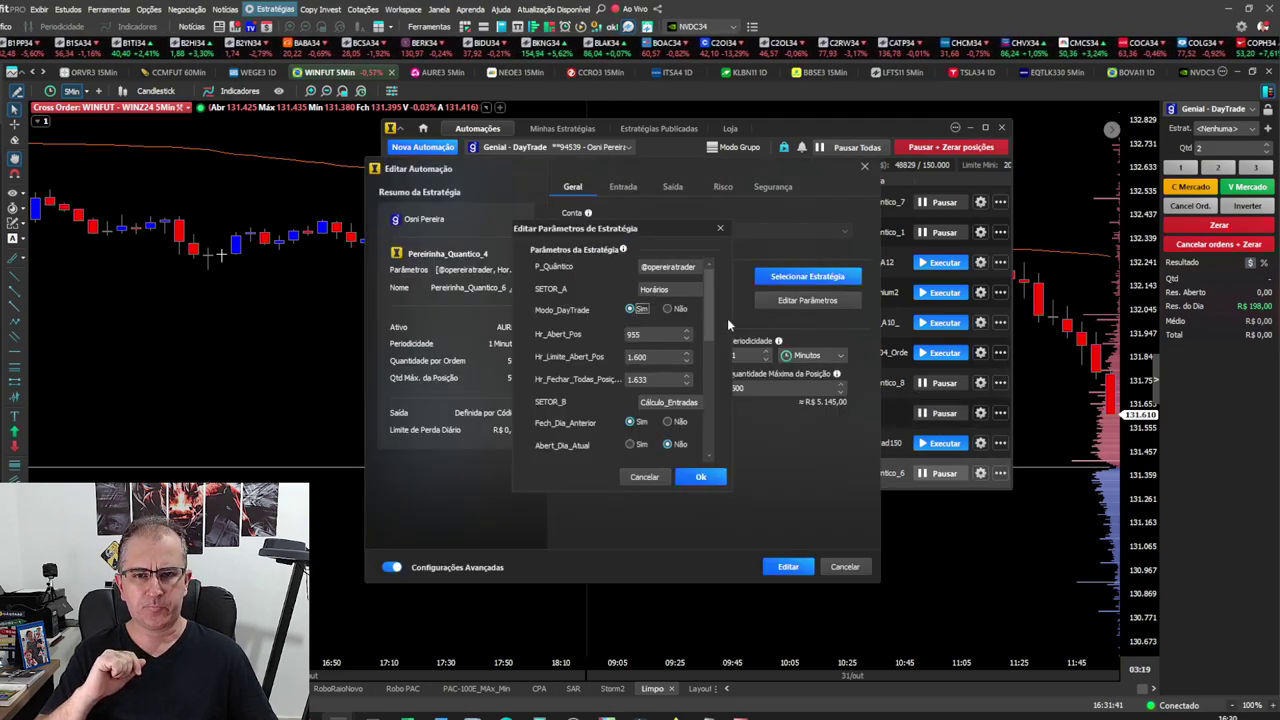
click(645, 379)
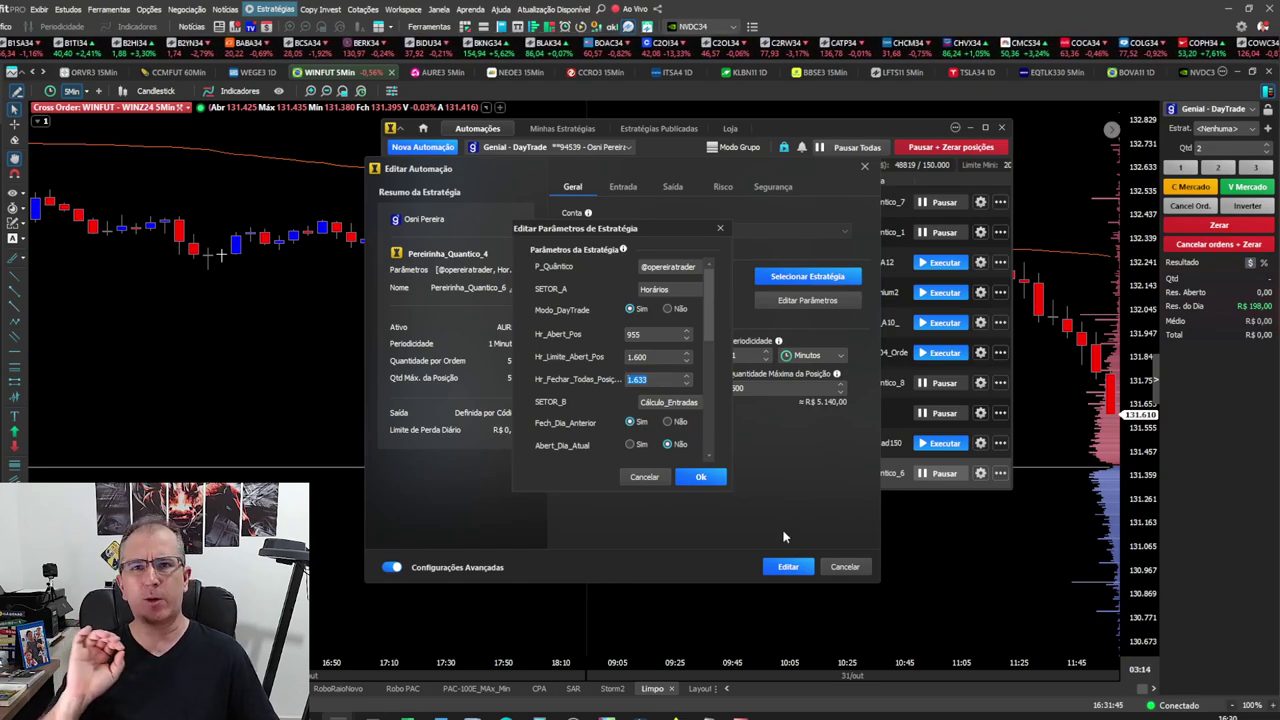
click(645, 477)
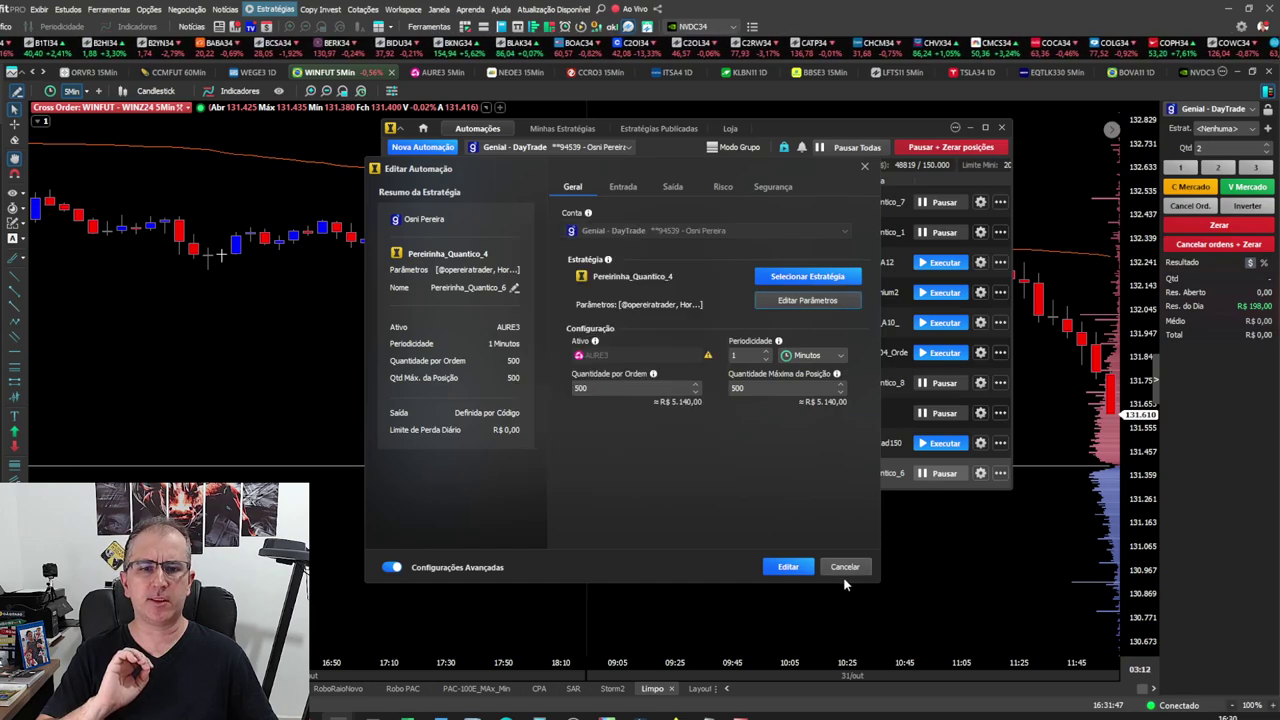
click(845, 566)
- Put the automations window away and show the AURE3 5-minute chart with the 30 and 31 October sessions
drag(906, 128, 820, 158)
click(919, 158)
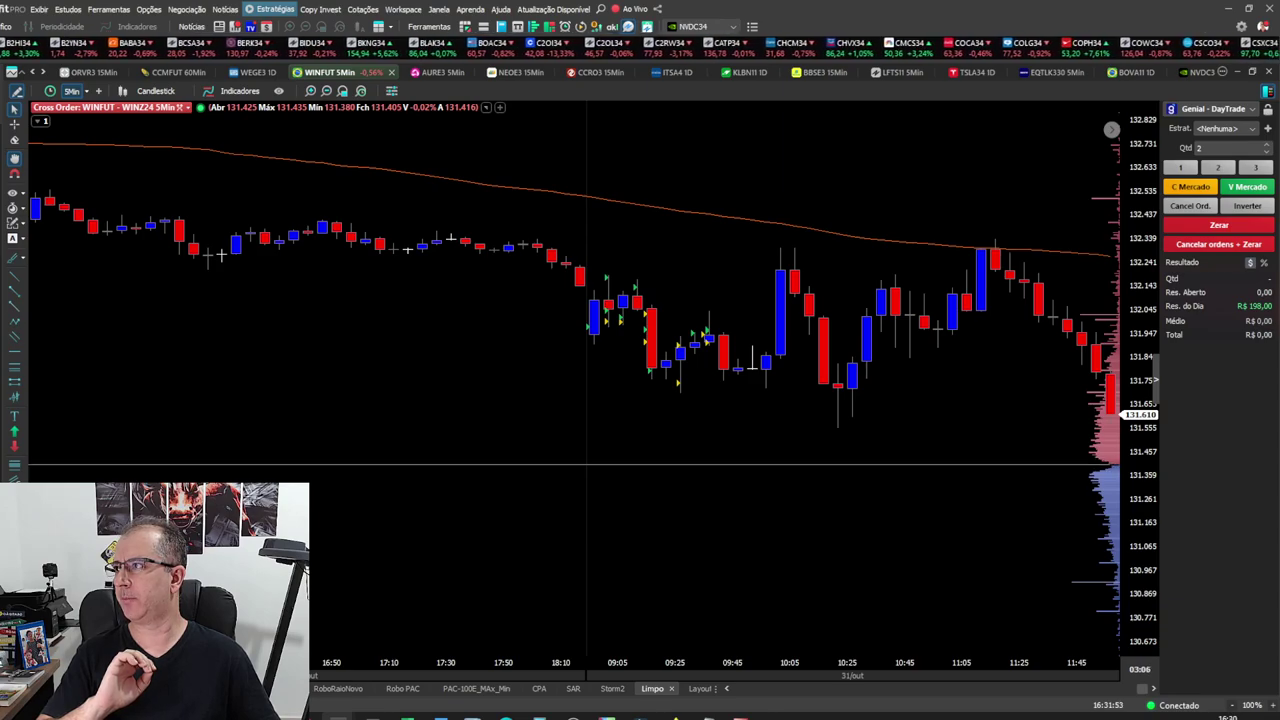
drag(823, 417, 615, 432)
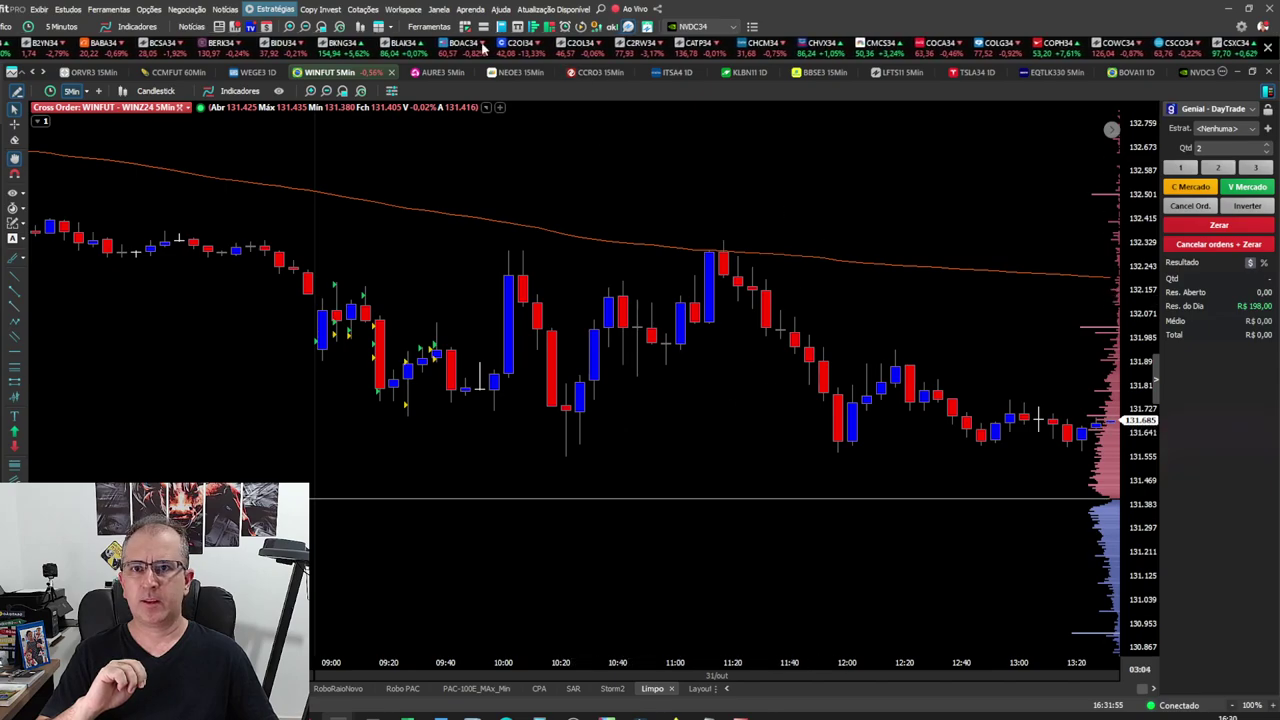
click(440, 72)
scroll(966, 362, down, 6)
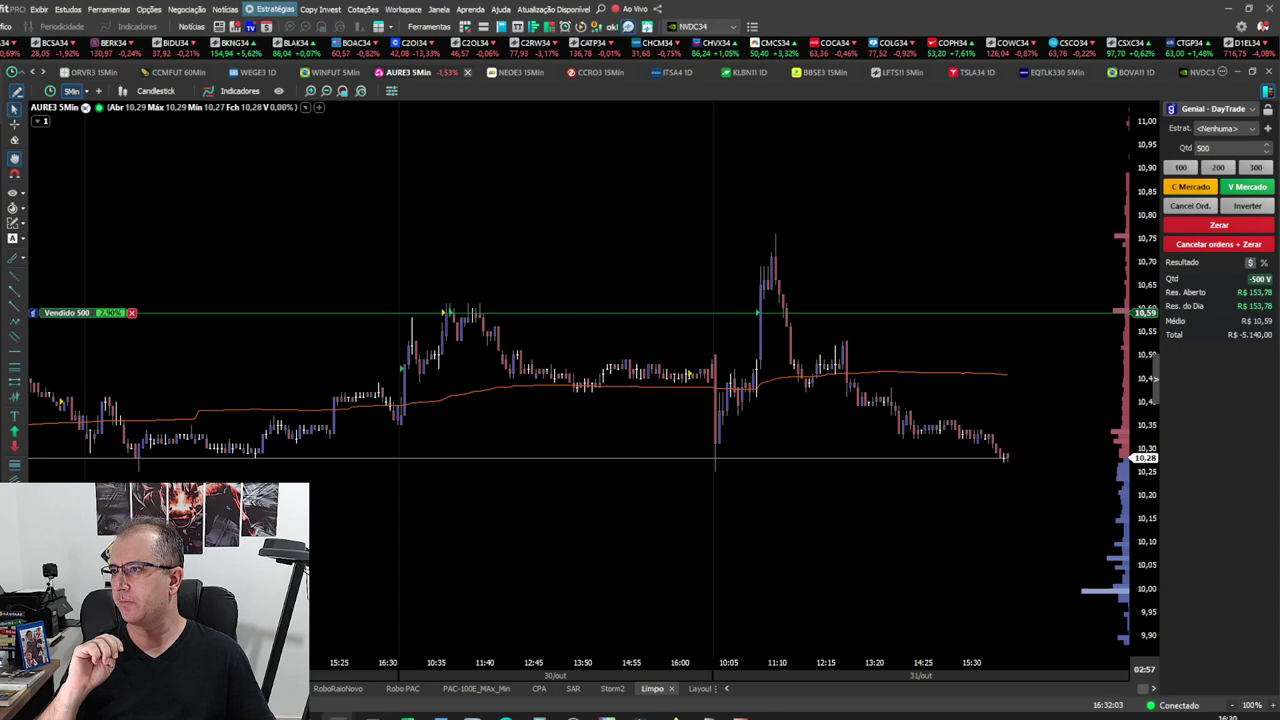
drag(814, 503, 826, 434)
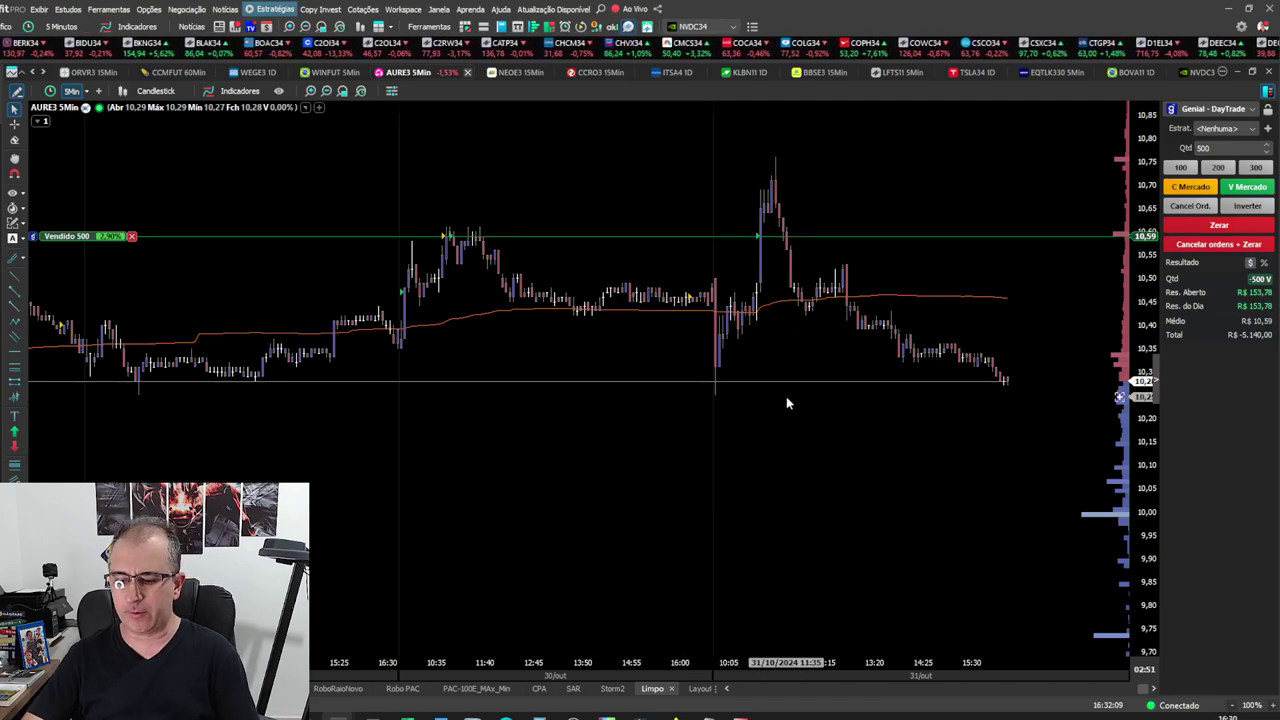
- Add a 2MV indicator to the AURE3 chart and examine its percentage levels over the 31 October session
text(2MV)
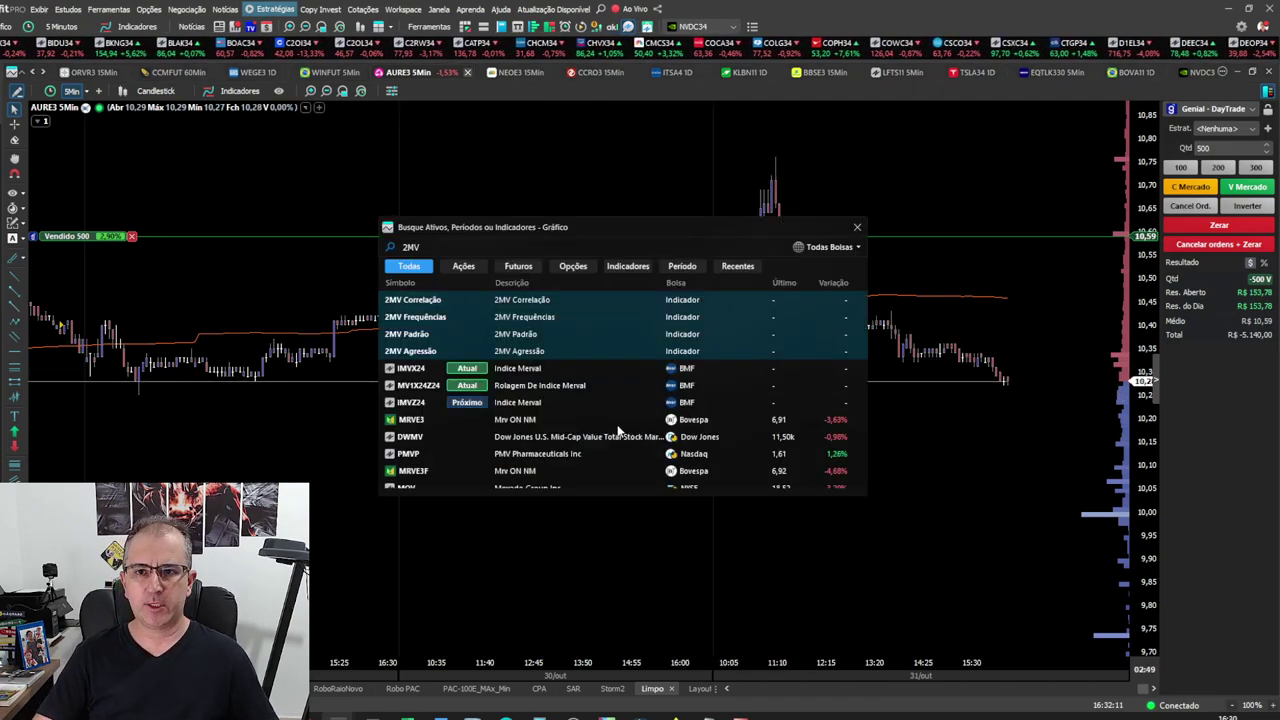
key(Return)
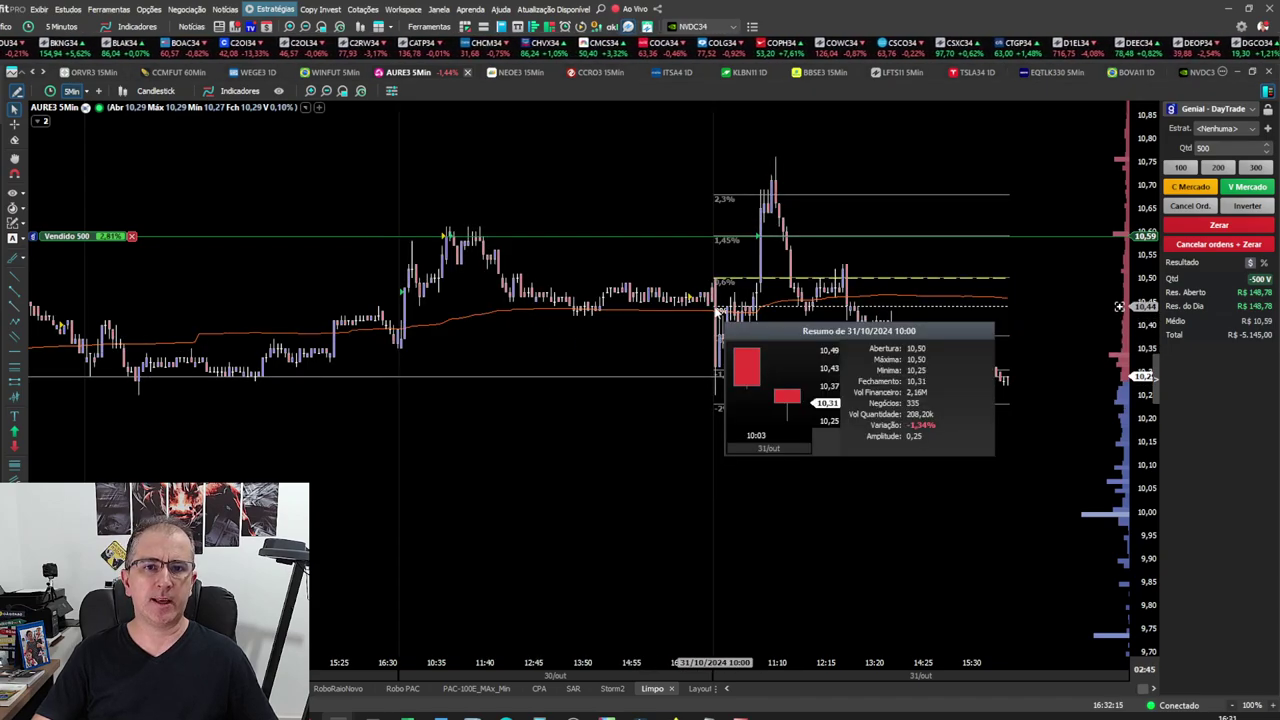
scroll(711, 300, up, 3)
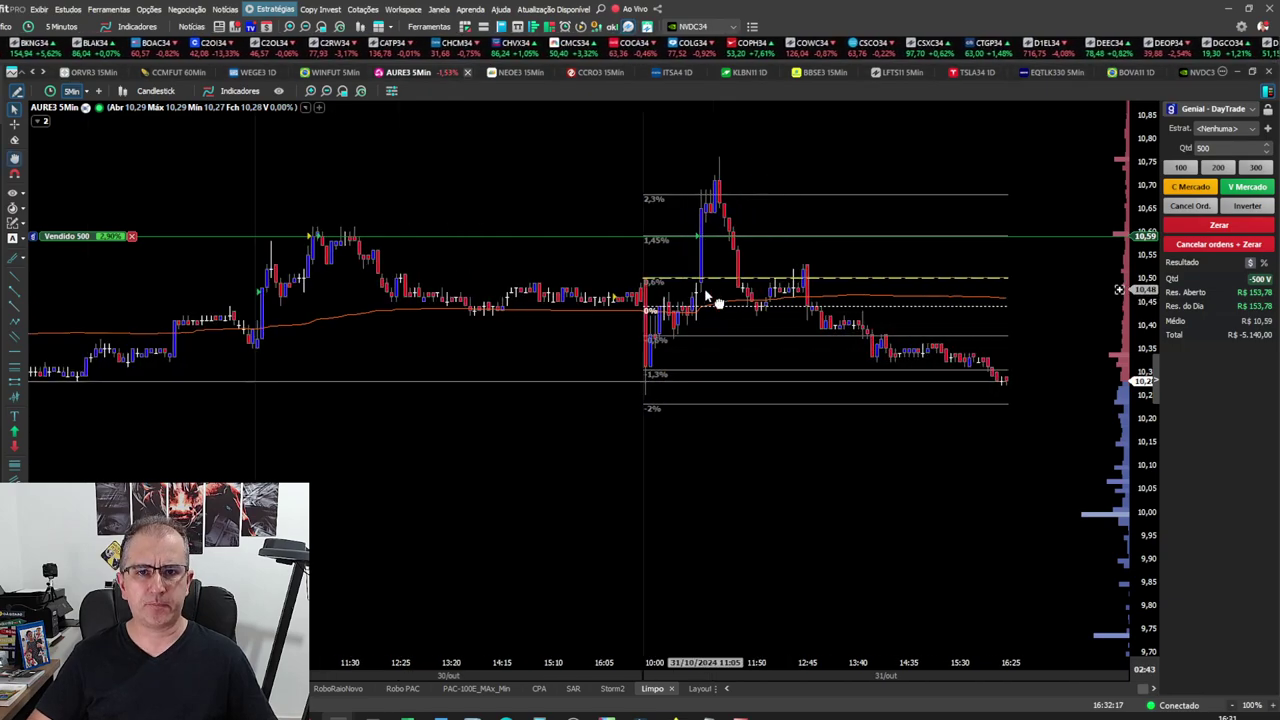
mouse_move(709, 297)
mouse_down()
mouse_move(657, 343)
mouse_move(757, 451)
mouse_move(450, 372)
mouse_move(748, 458)
mouse_move(806, 415)
mouse_up()
drag(612, 360, 709, 500)
scroll(897, 543, up, 3)
scroll(846, 506, down, 5)
scroll(705, 500, up, 3)
scroll(705, 500, down, 3)
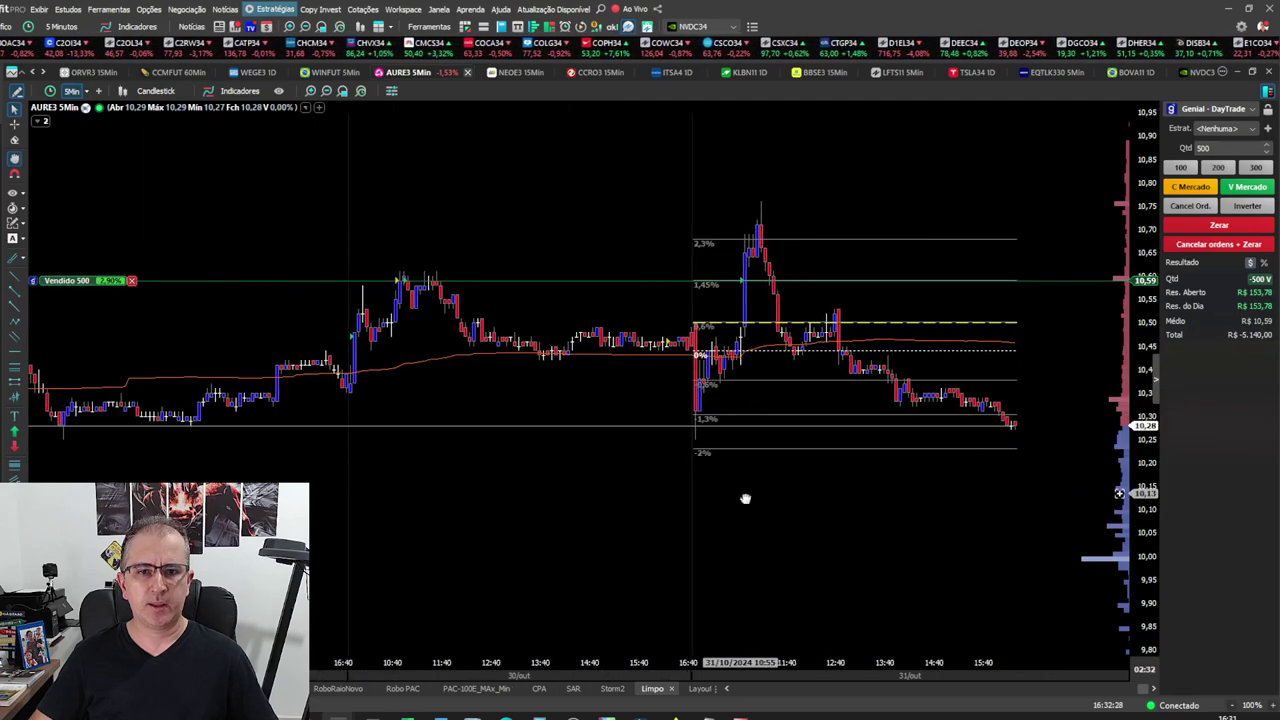
drag(690, 362, 1014, 467)
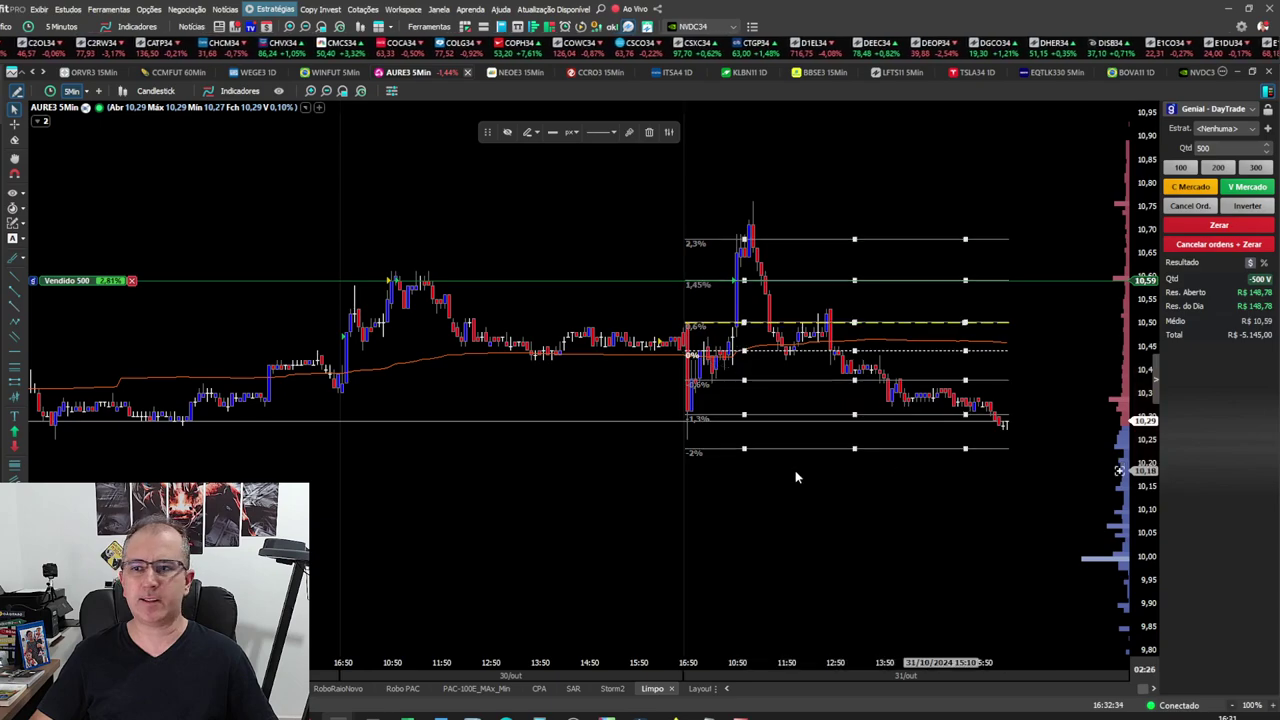
- Draw a horizontal line at about 10,19 on the AURE3 chart, just below the -2% level
click(15, 355)
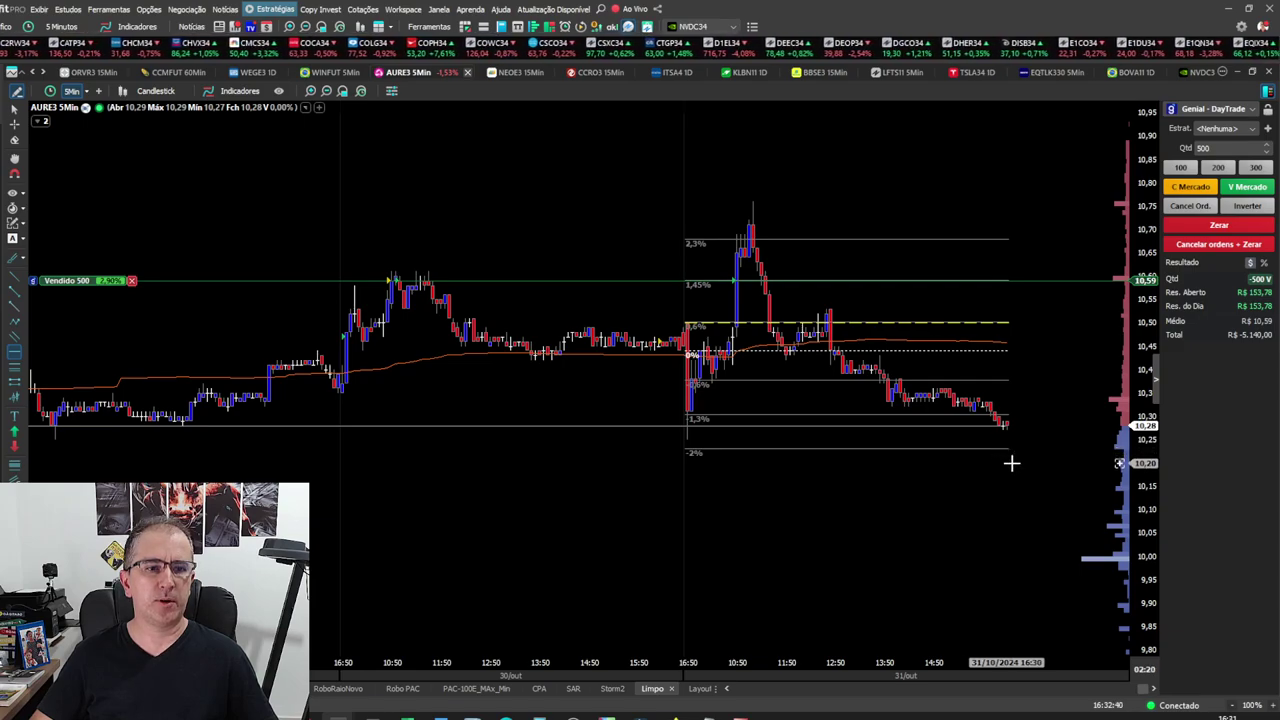
click(1017, 466)
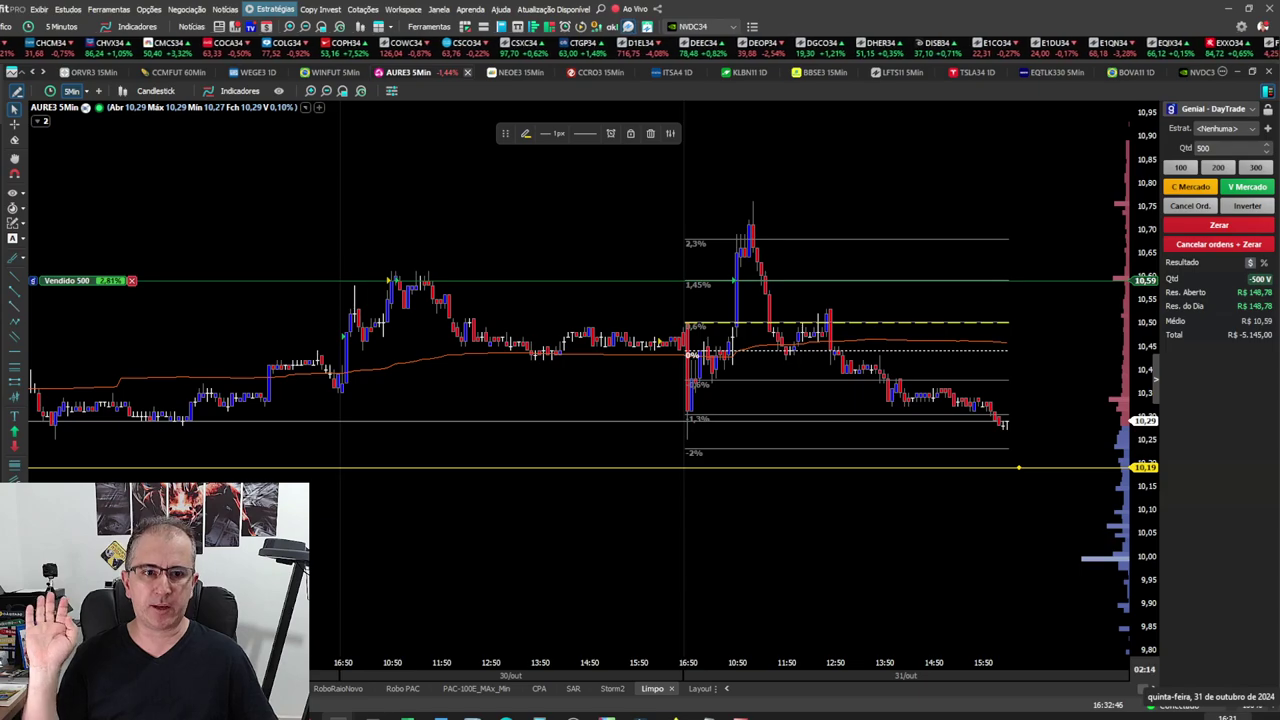
click(972, 522)
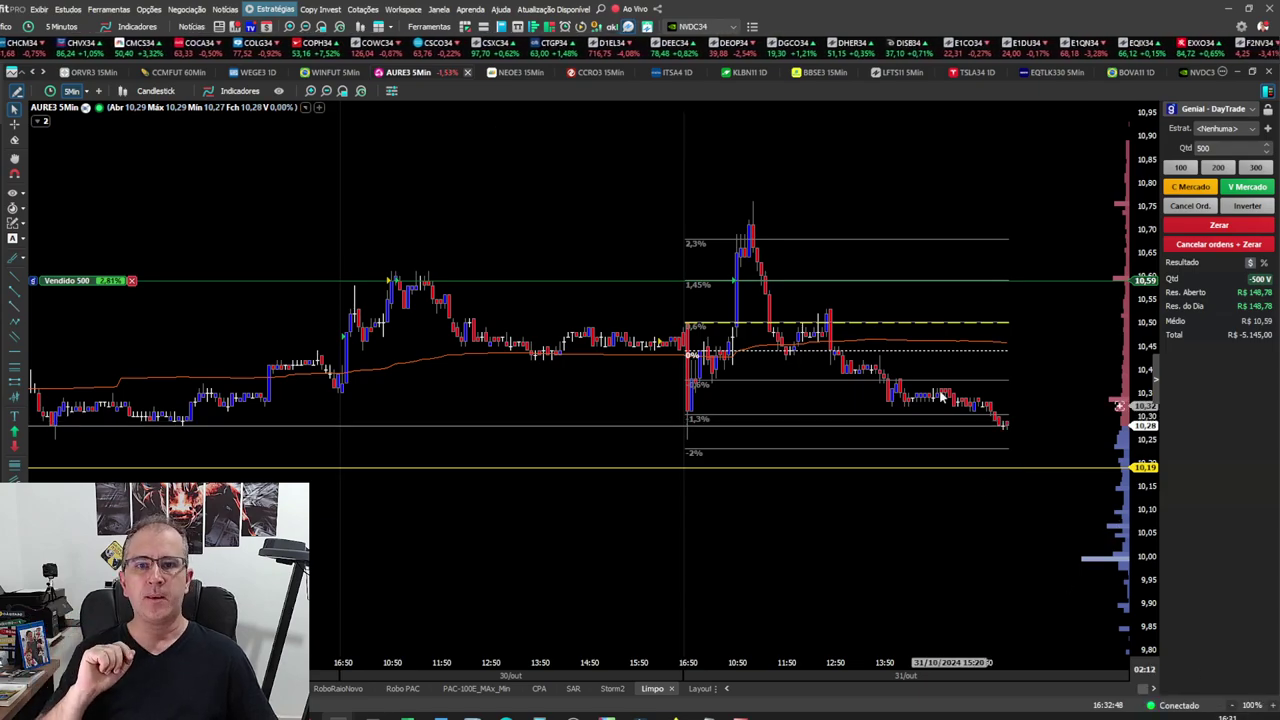
- Delete the percentage-level indicator from the AURE3 chart, keeping the yellow horizontal line
scroll(806, 217, up, 2)
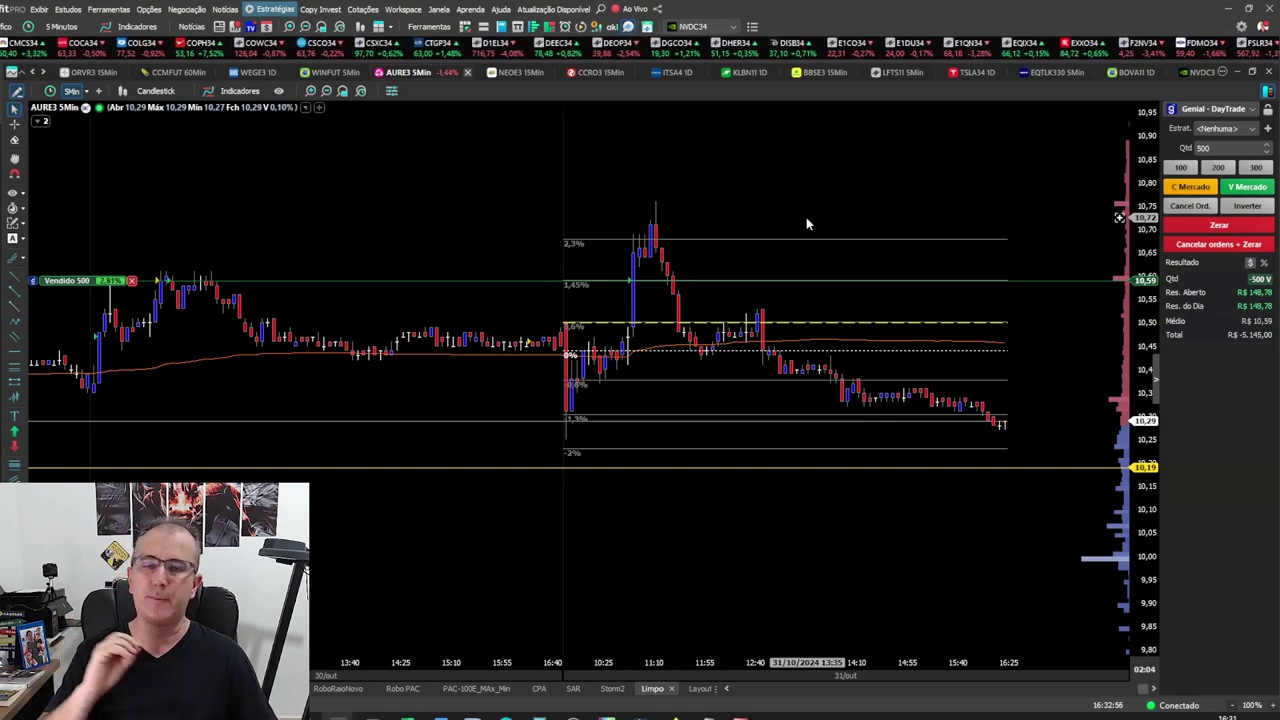
mouse_move(614, 284)
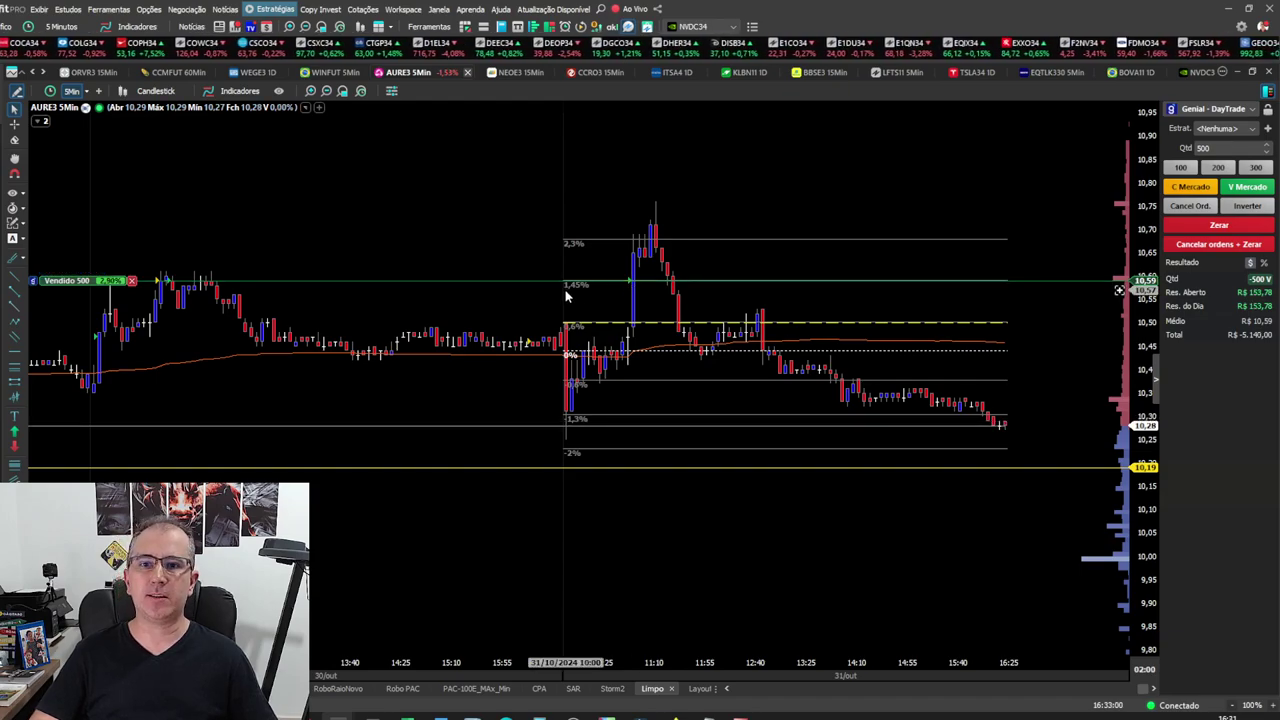
click(738, 240)
key(Delete)
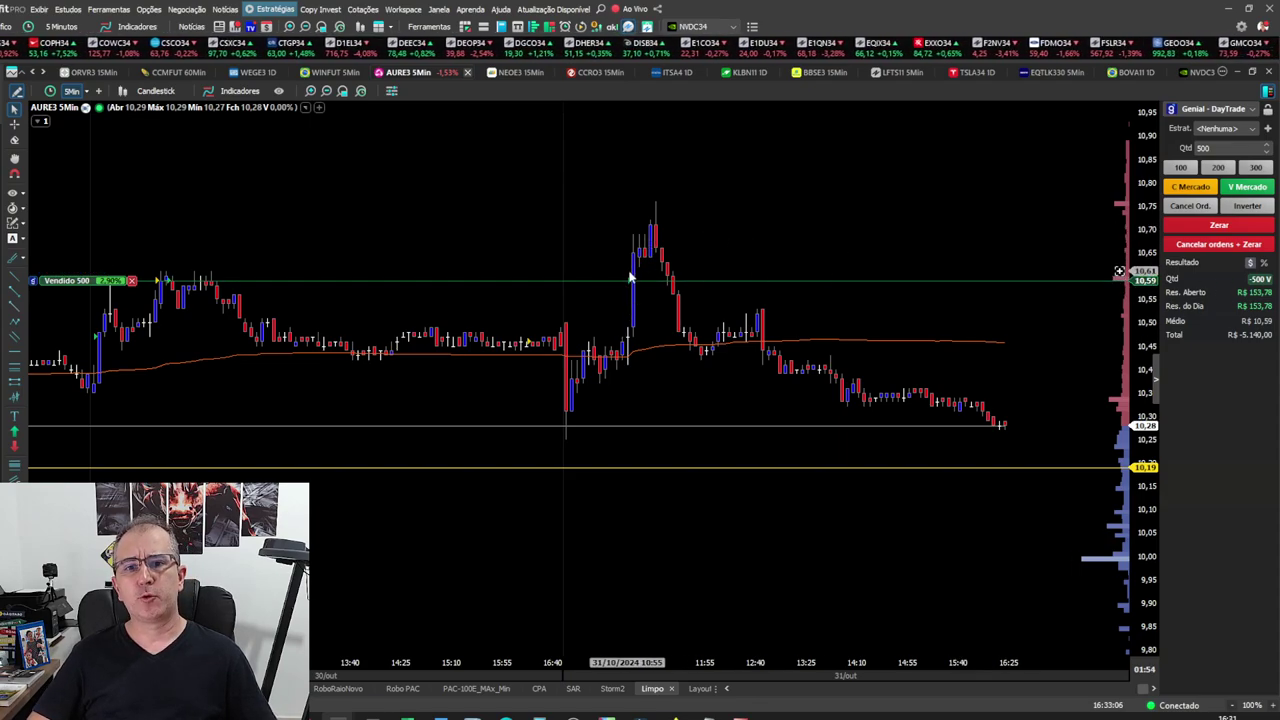
mouse_move(628, 270)
mouse_down()
mouse_move(656, 220)
mouse_move(651, 160)
mouse_up()
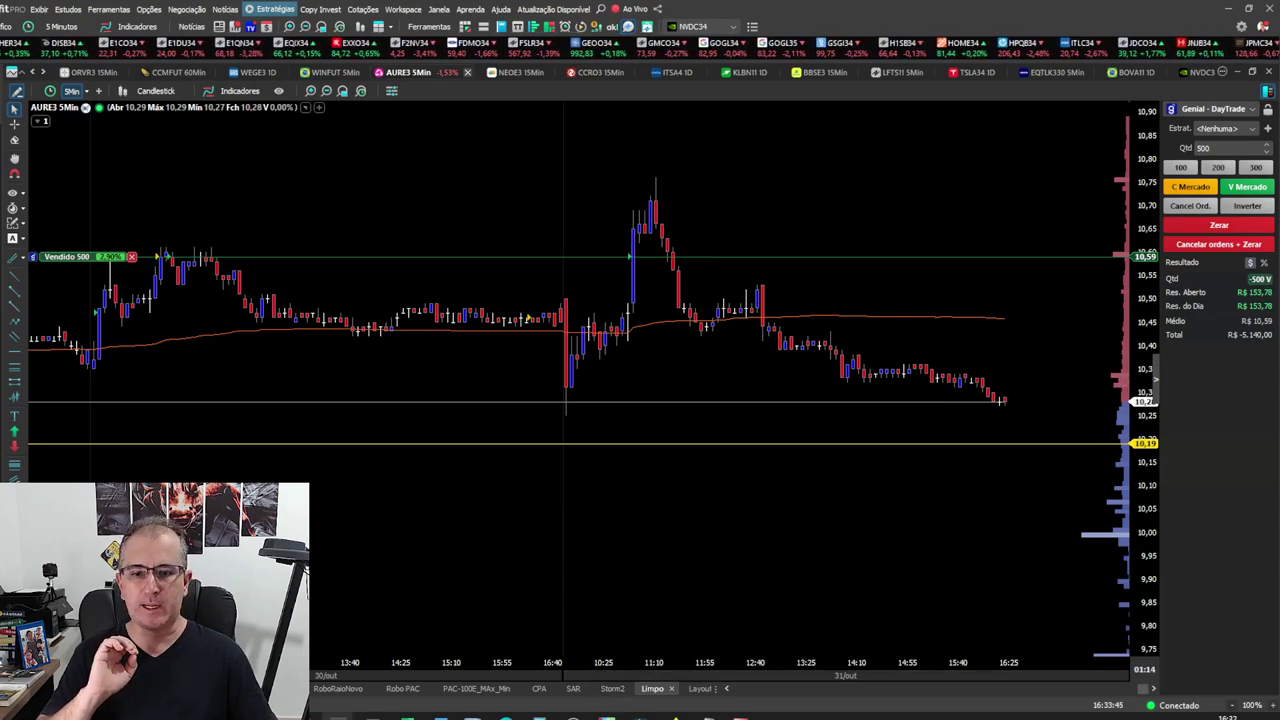
- Switch to Calculator and multiply 500 by 10,25
click(540, 716)
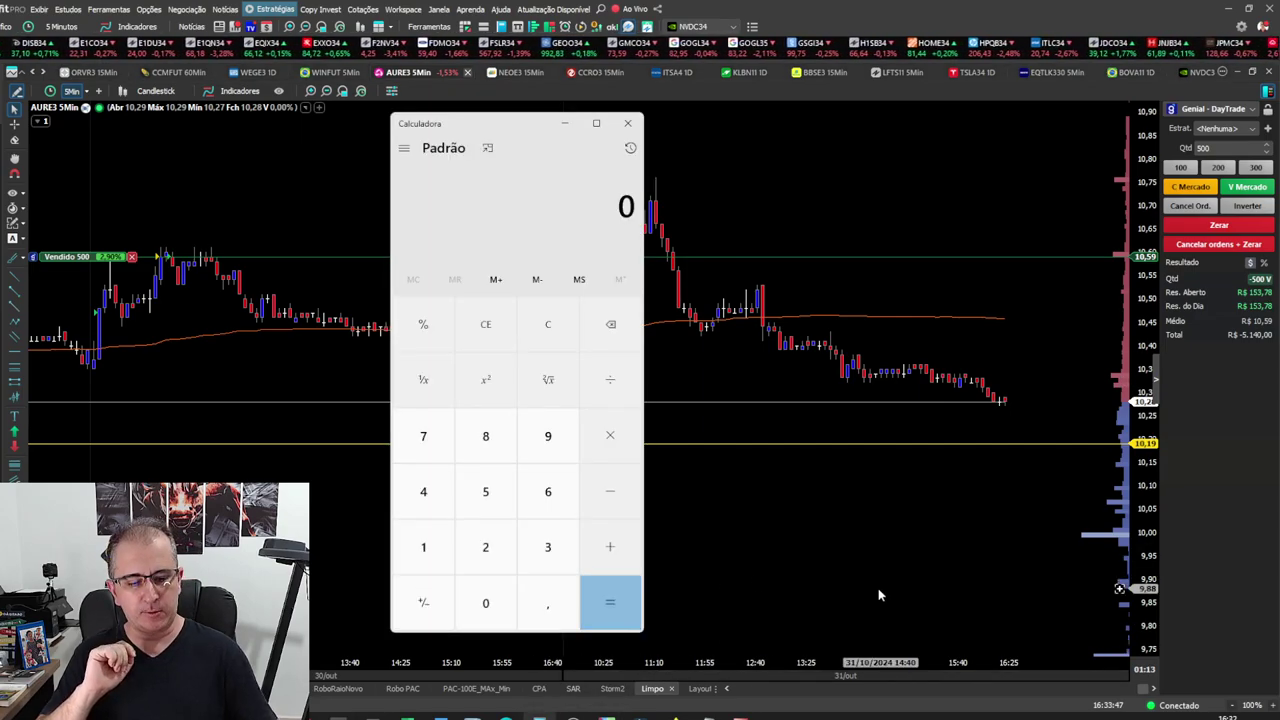
text(500)
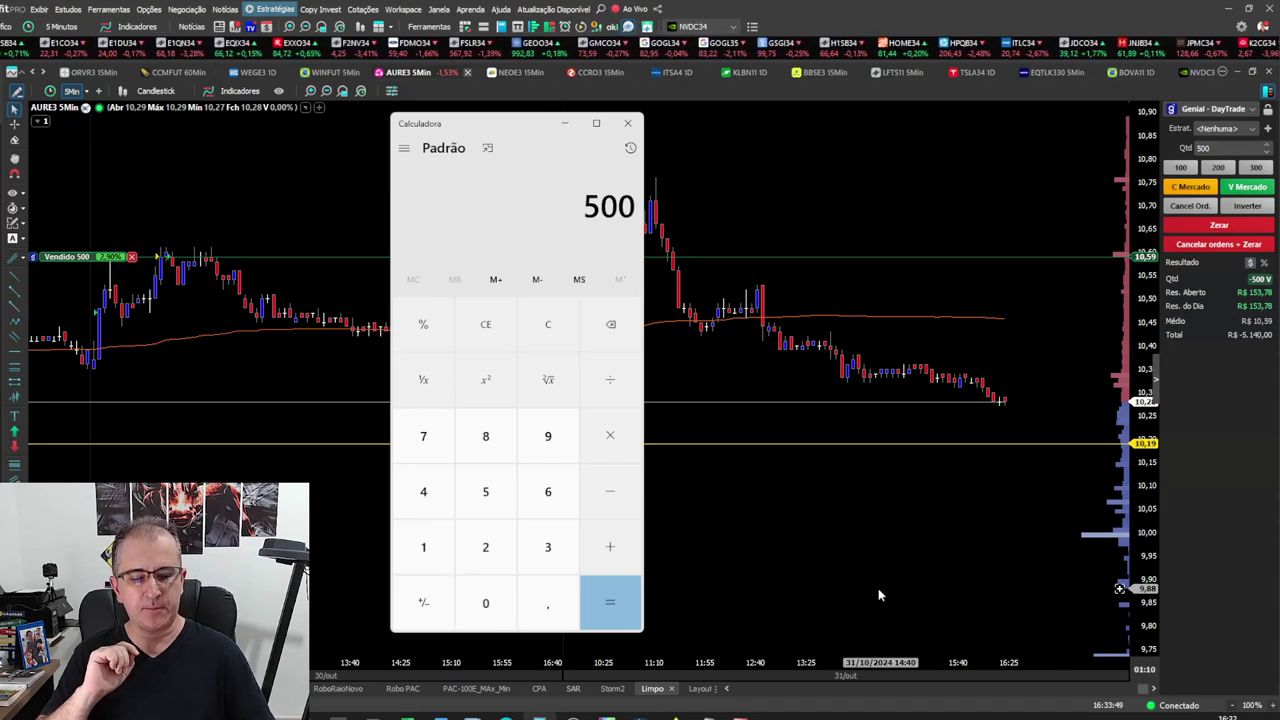
key(asterisk)
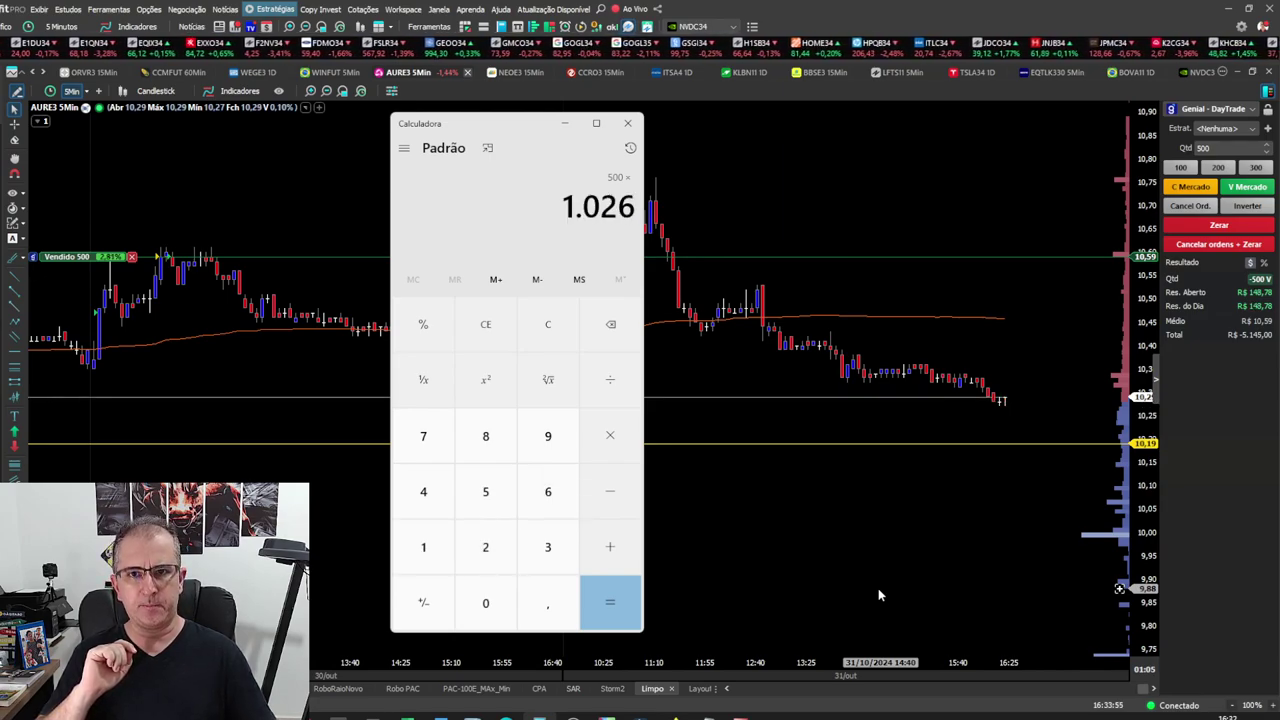
key(Return)
key(Escape)
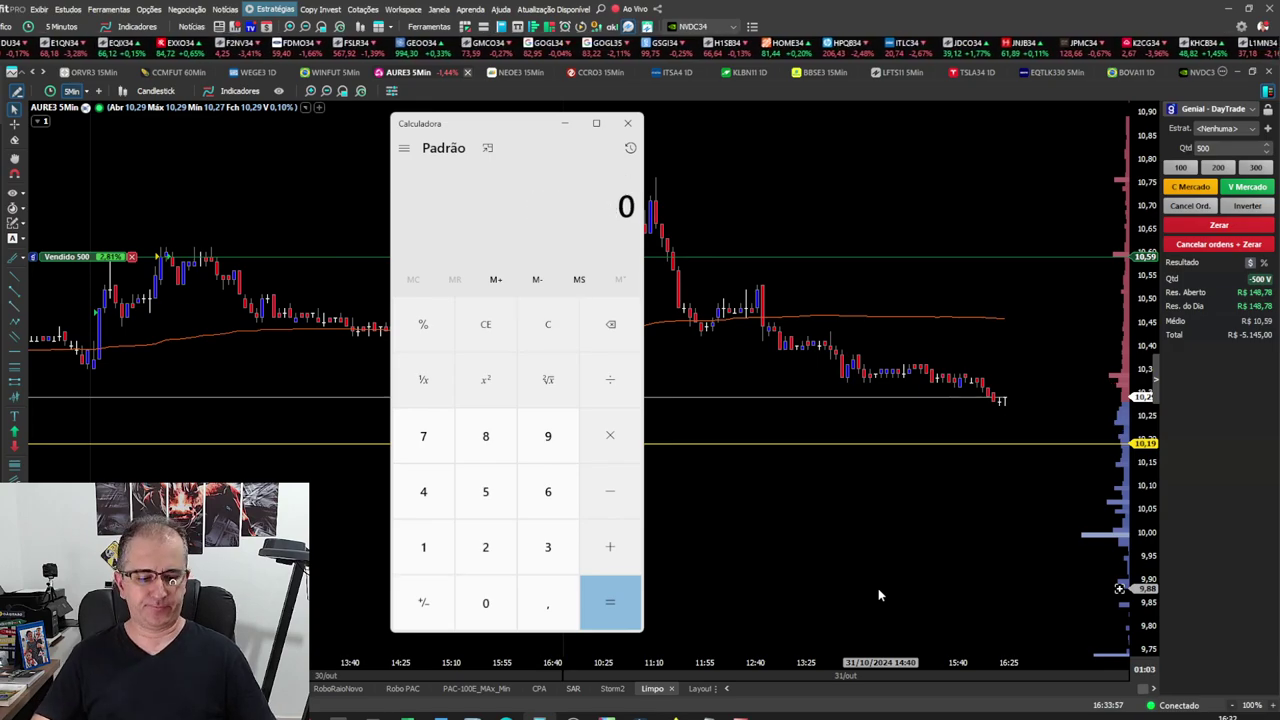
text(500 × 10,25)
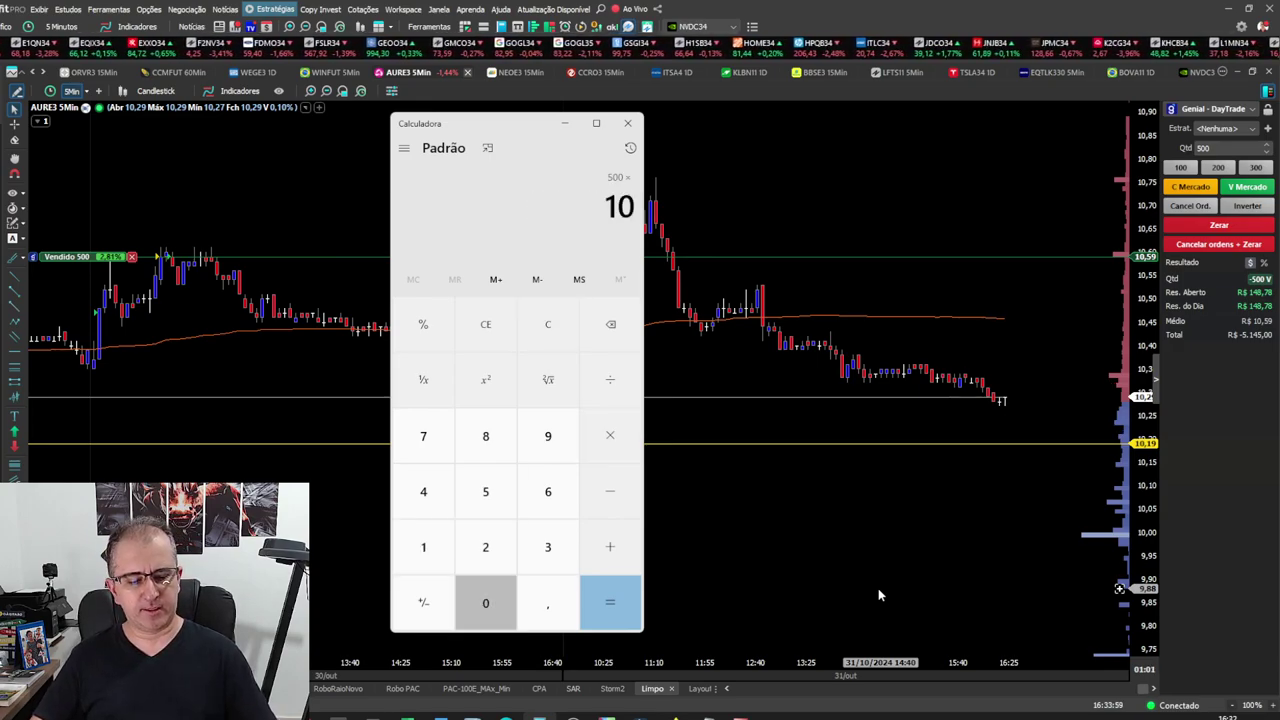
key(Return)
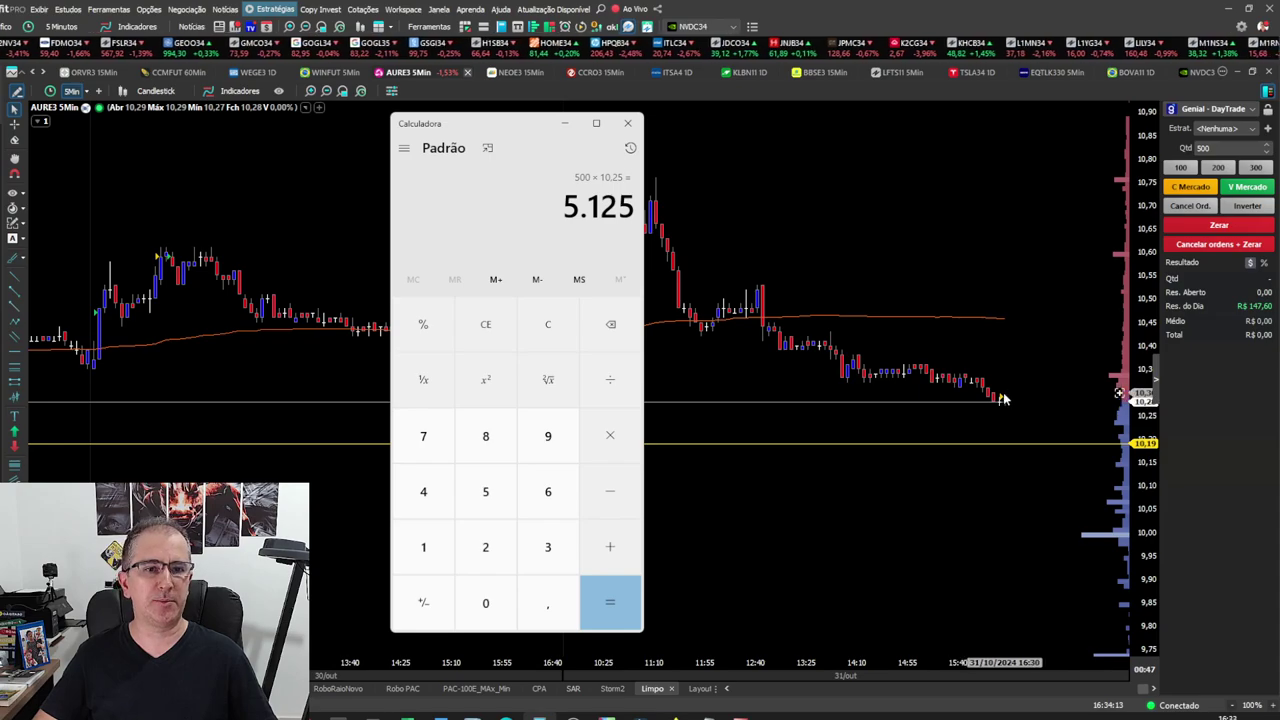
- Divide the calculated product by 20 and close Calculator
mouse_move(1000, 400)
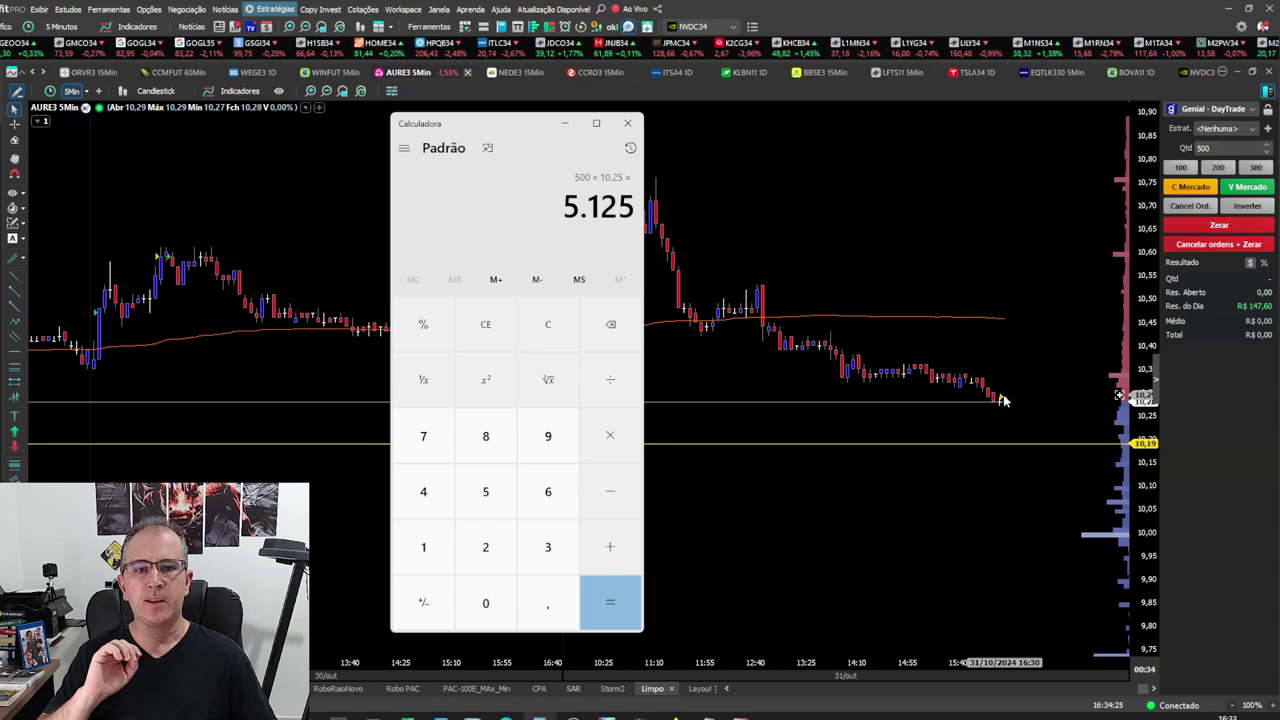
mouse_move(1001, 400)
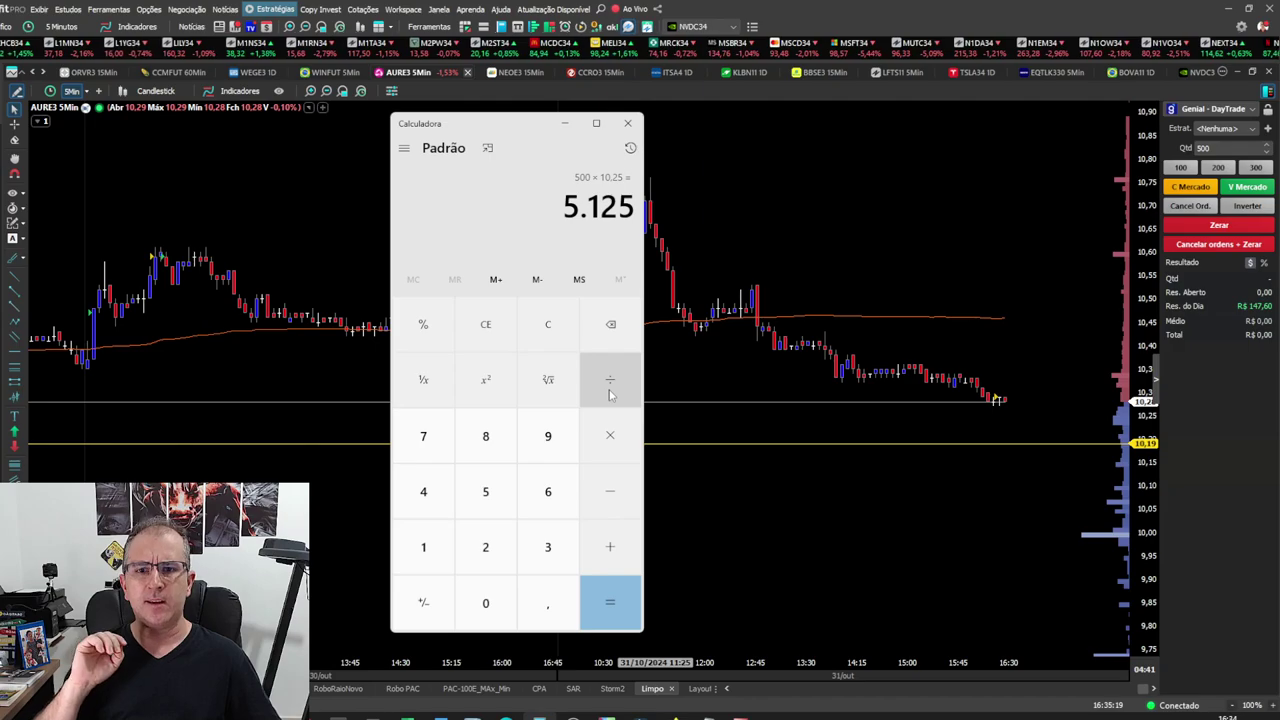
click(610, 393)
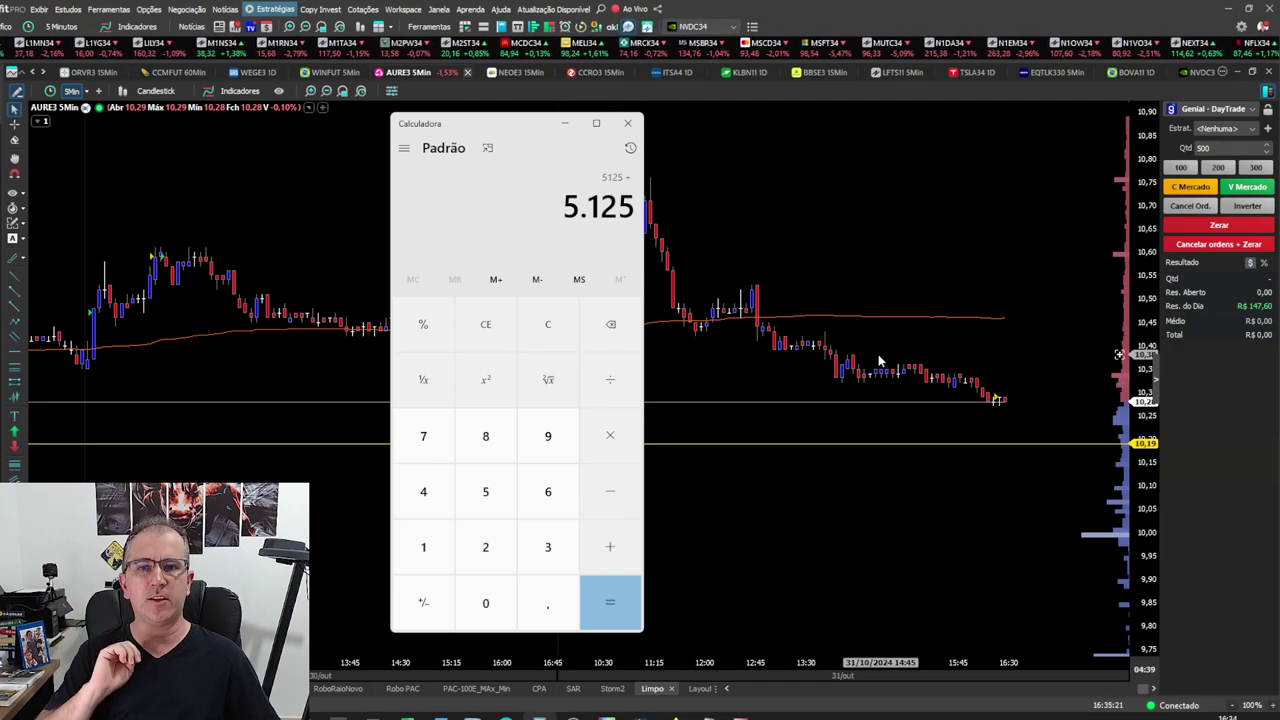
text(20)
key(Return)
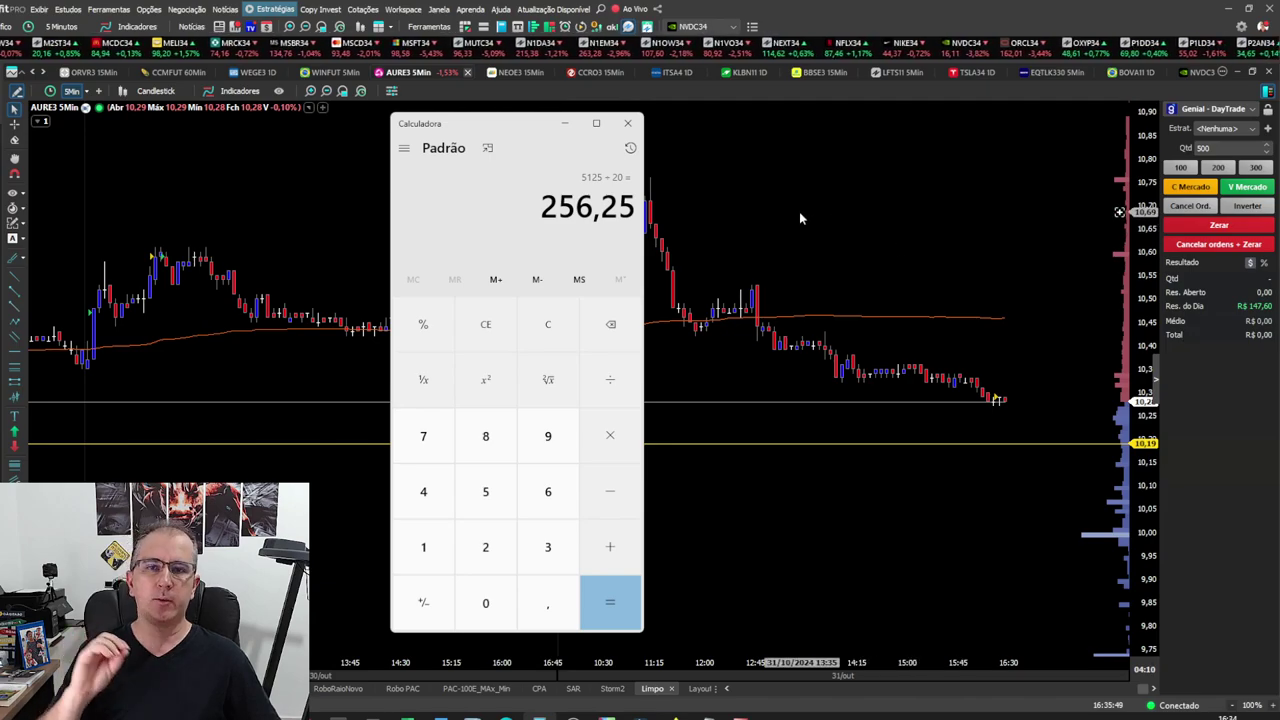
click(627, 123)
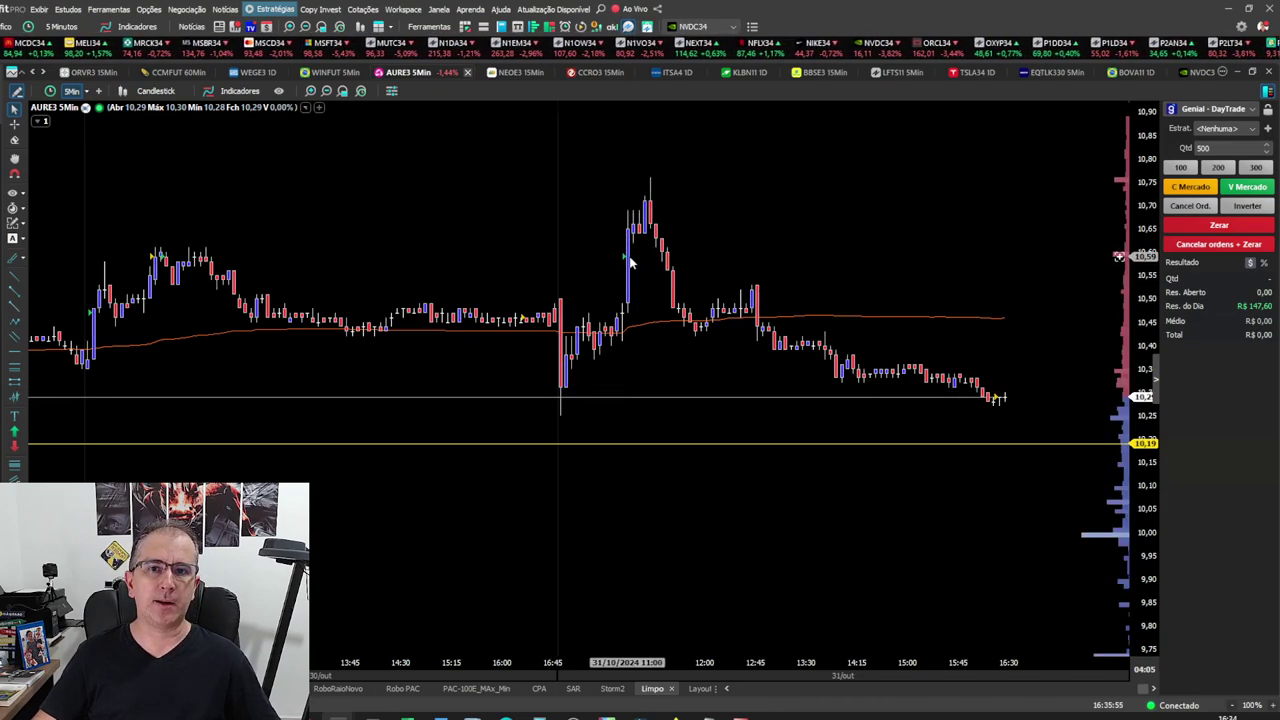
- Measure the price variation from the 31 October sell entry to the exit marker on the AURE3 chart, and reopen the automations window
mouse_move(630, 262)
mouse_down()
mouse_move(757, 282)
mouse_move(997, 400)
mouse_up()
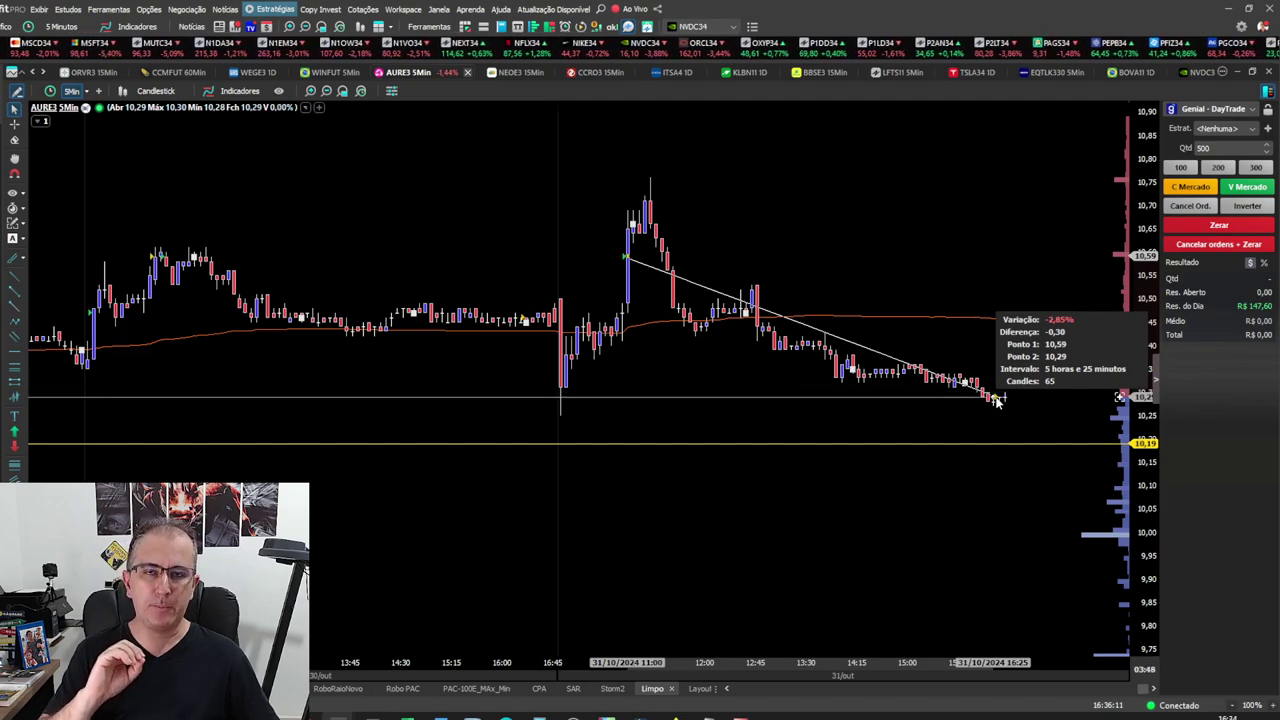
click(996, 400)
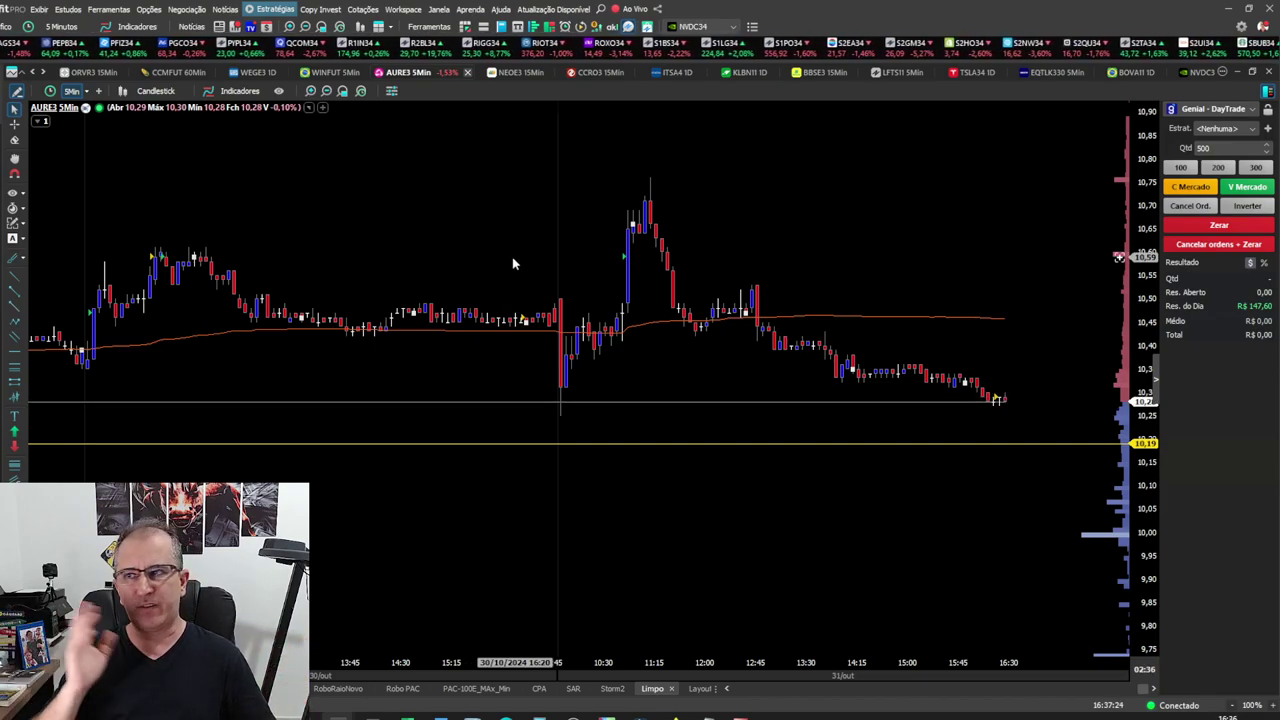
click(271, 8)
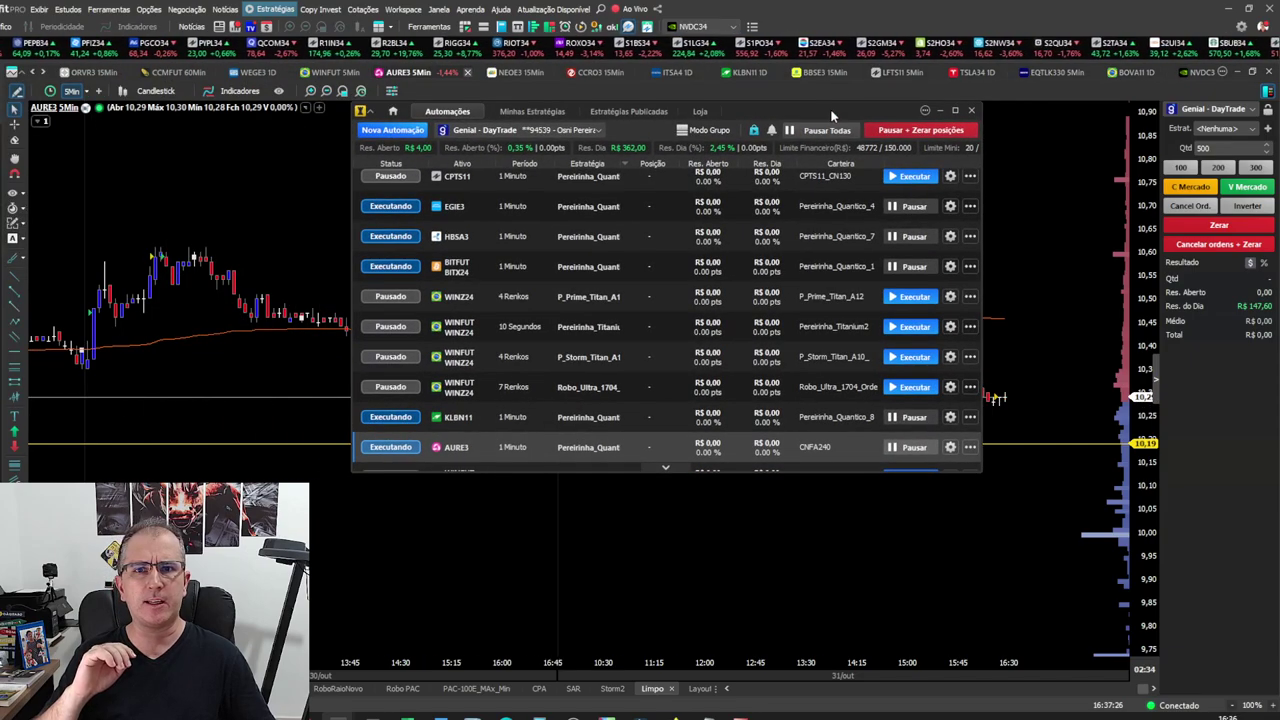
- Look over the automations list, close its window, and replace the BOVA11 daily chart's asset with CMIG4
scroll(816, 283, up, 2)
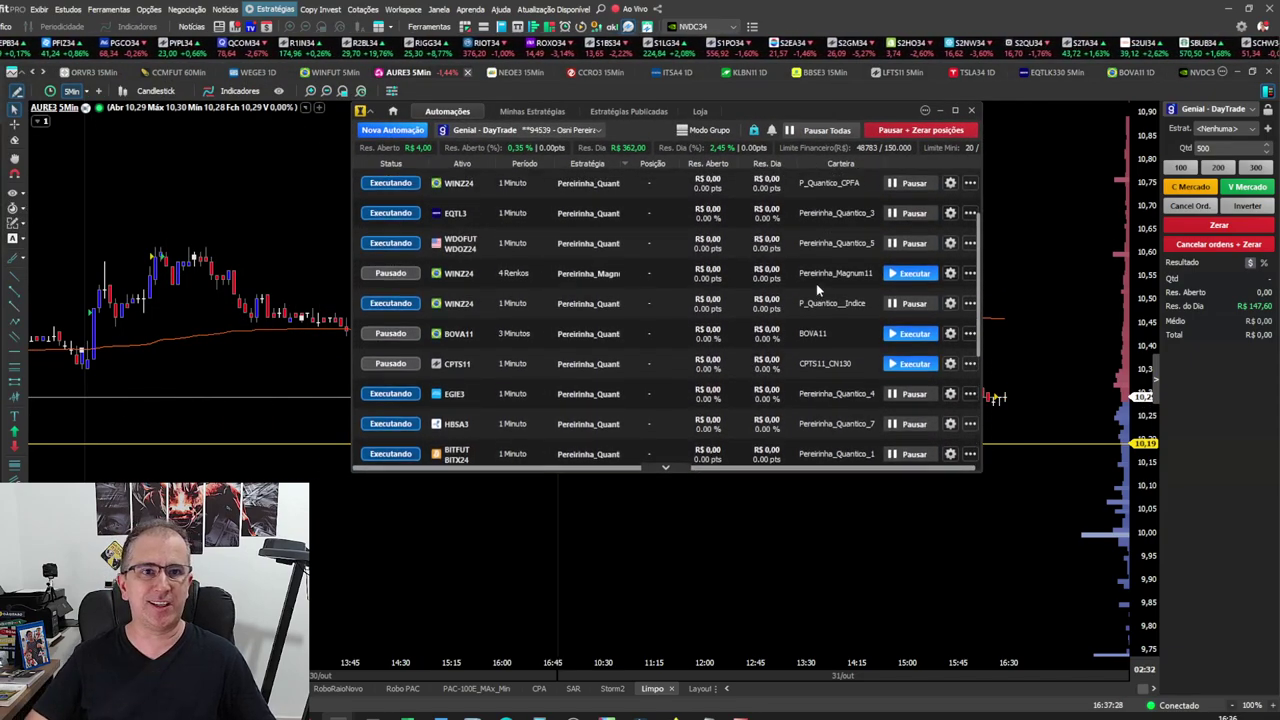
scroll(816, 283, up, 3)
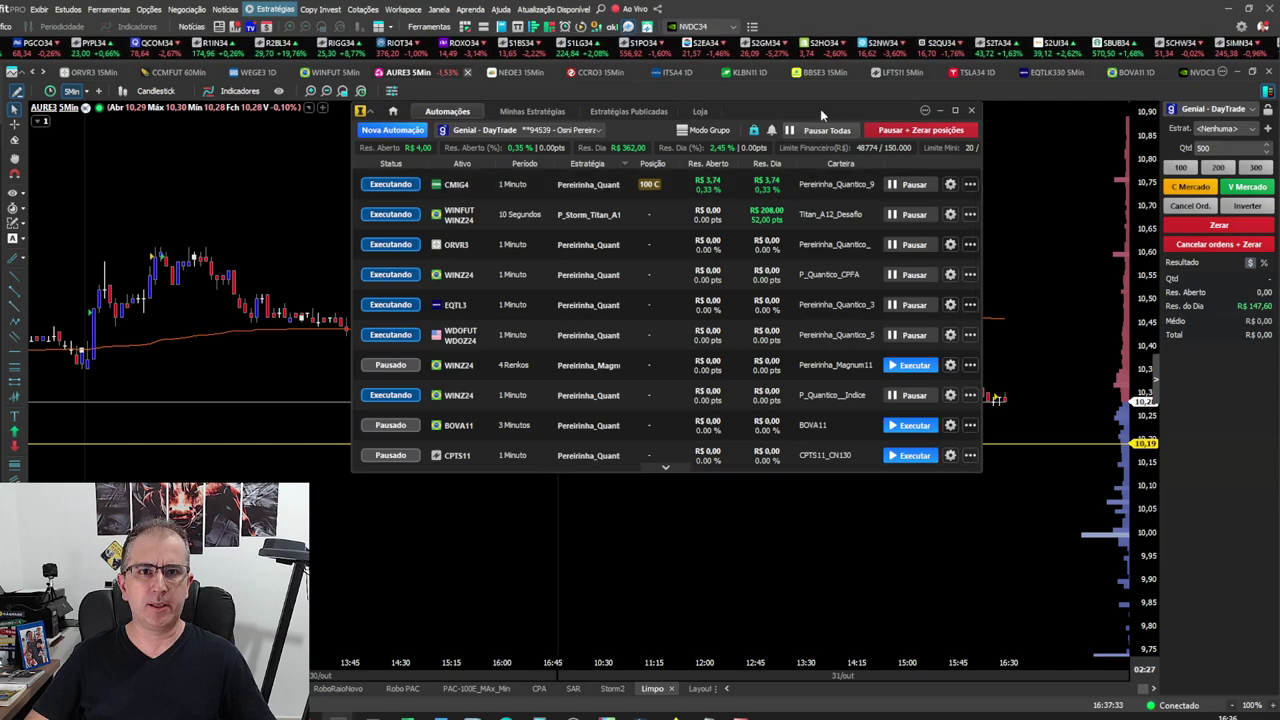
click(971, 110)
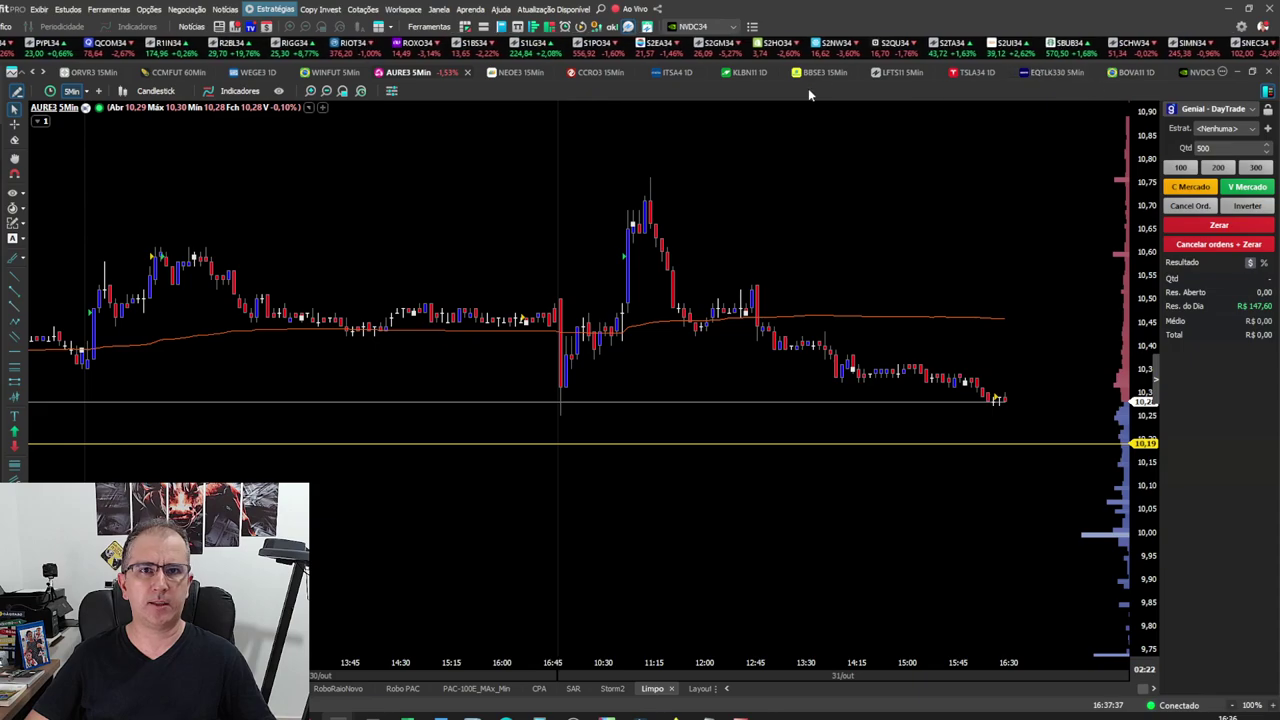
click(1114, 72)
text(CEMIG)
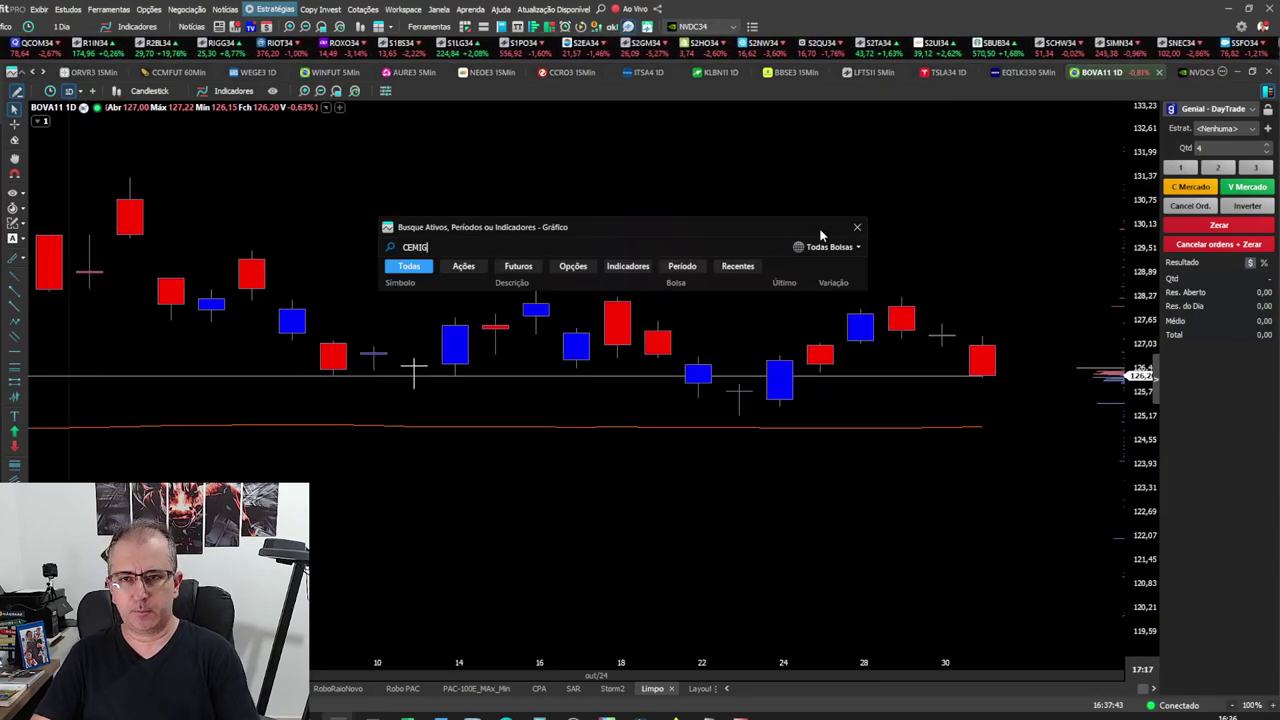
click(442, 301)
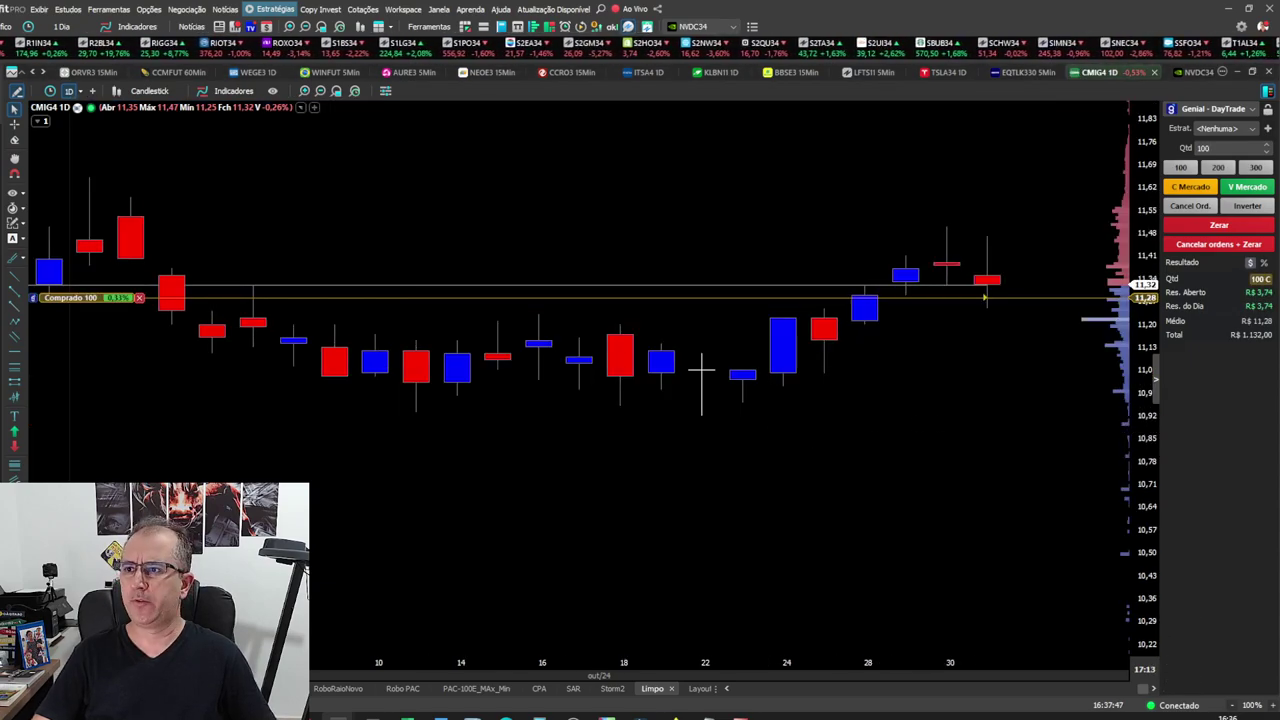
- Examine the CMIG4 automation's strategy parameters, including the Hr_Fechar_Todas_Posições closing time, and leave its settings without saving
key(alt+Tab)
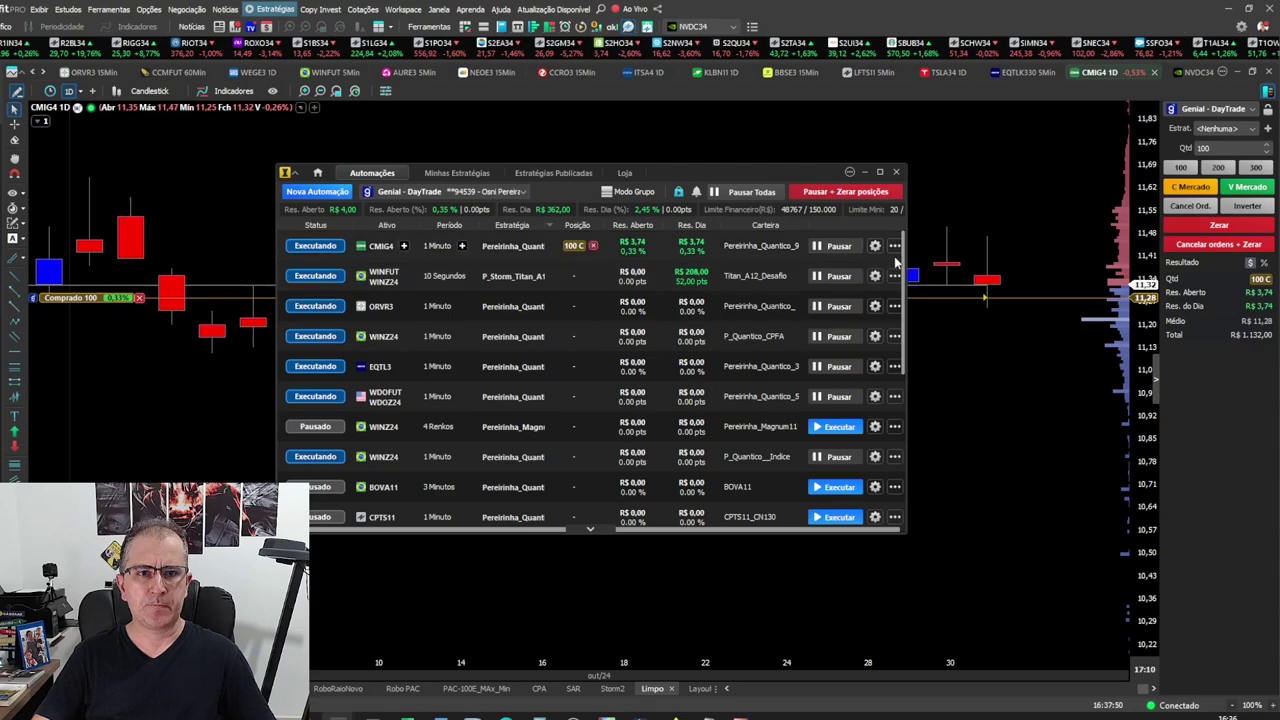
click(875, 246)
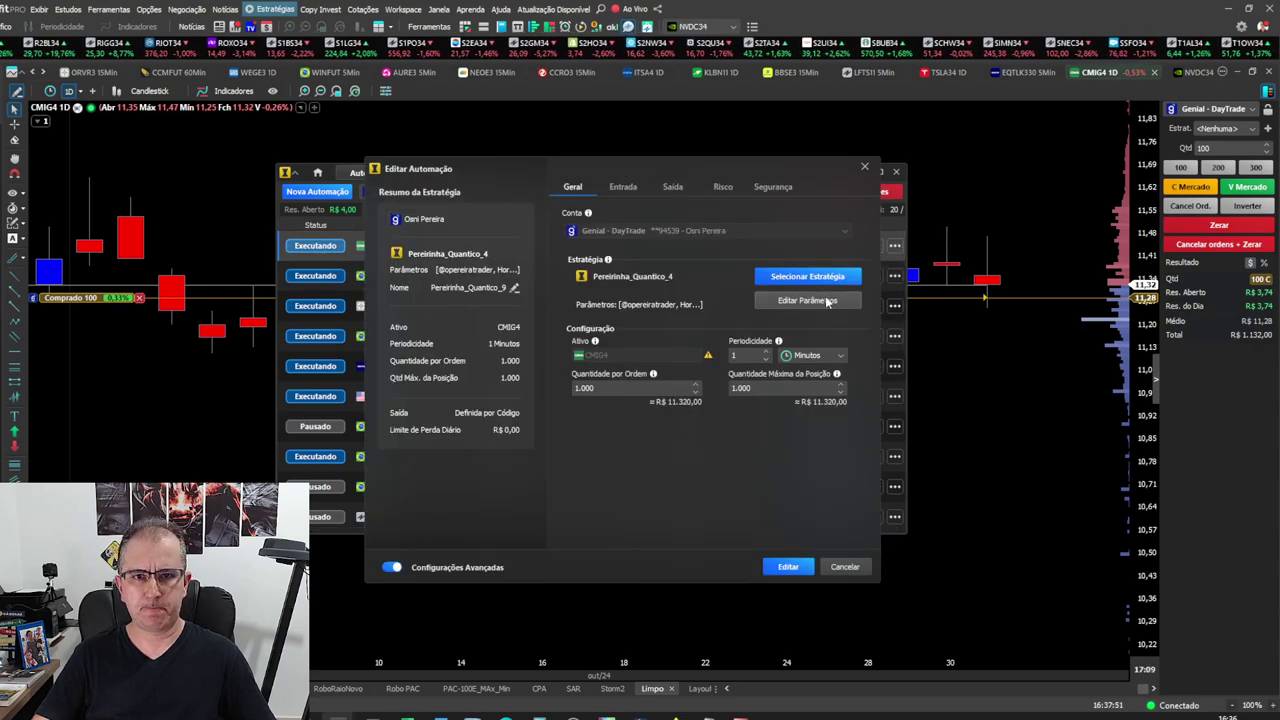
click(825, 300)
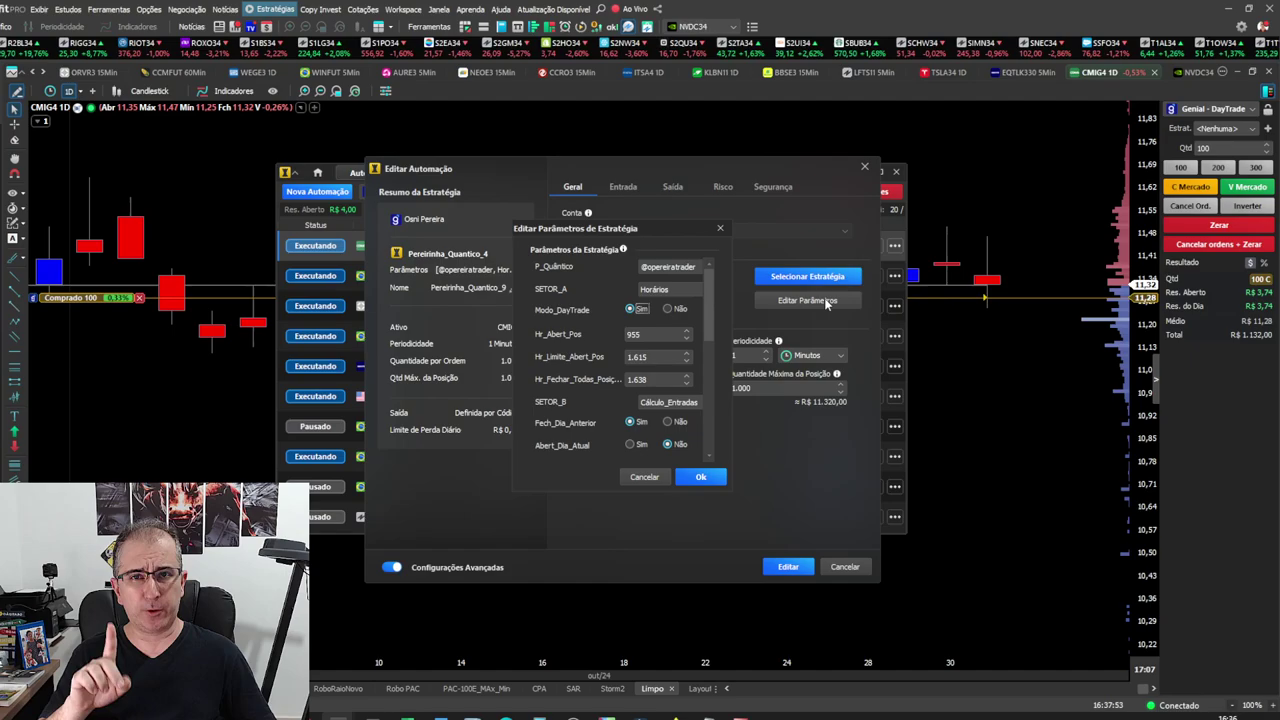
drag(660, 380, 604, 381)
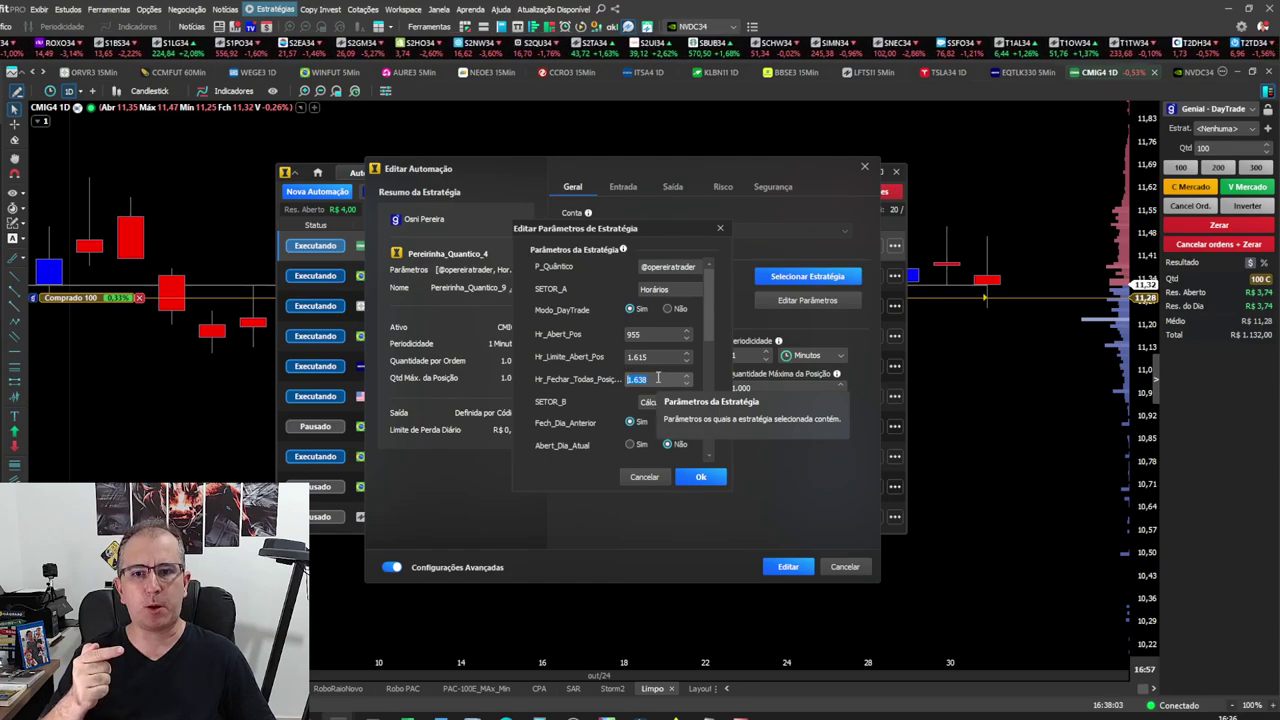
click(720, 228)
drag(817, 165, 785, 273)
click(822, 278)
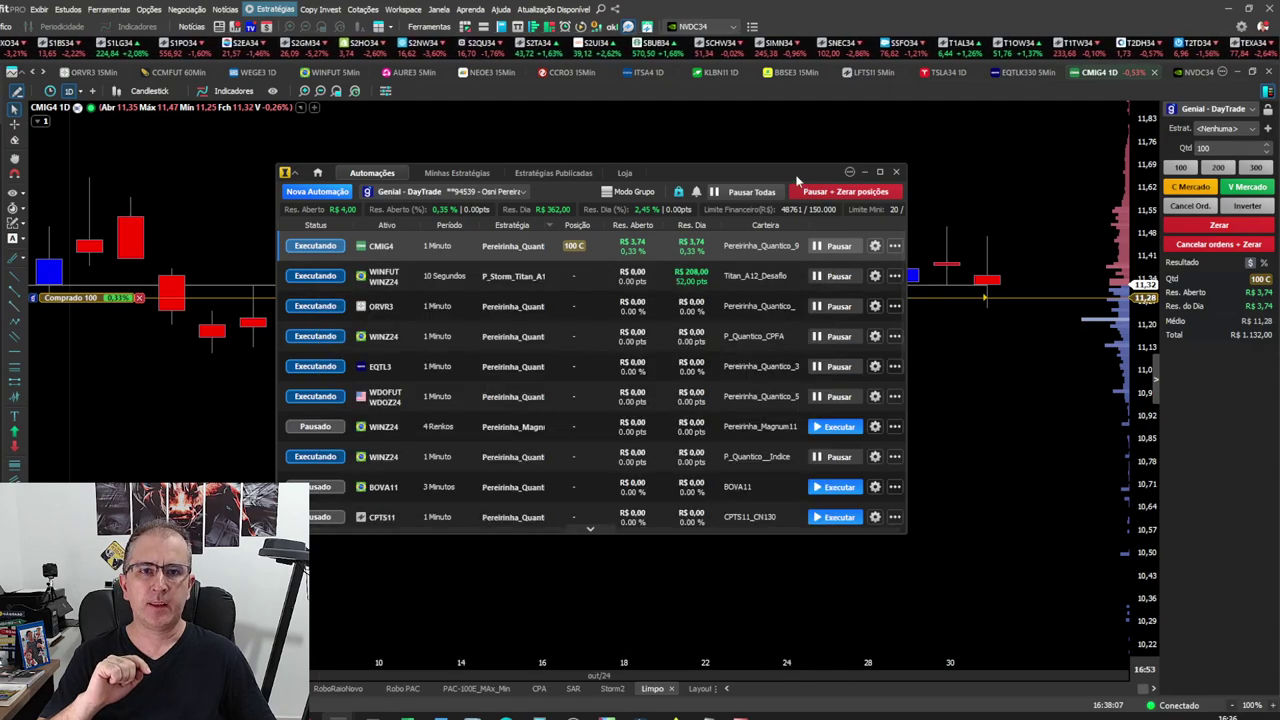
- Inspect the CMIG4 position on the daily chart and compare its result with the reopened automations window
drag(797, 178, 831, 321)
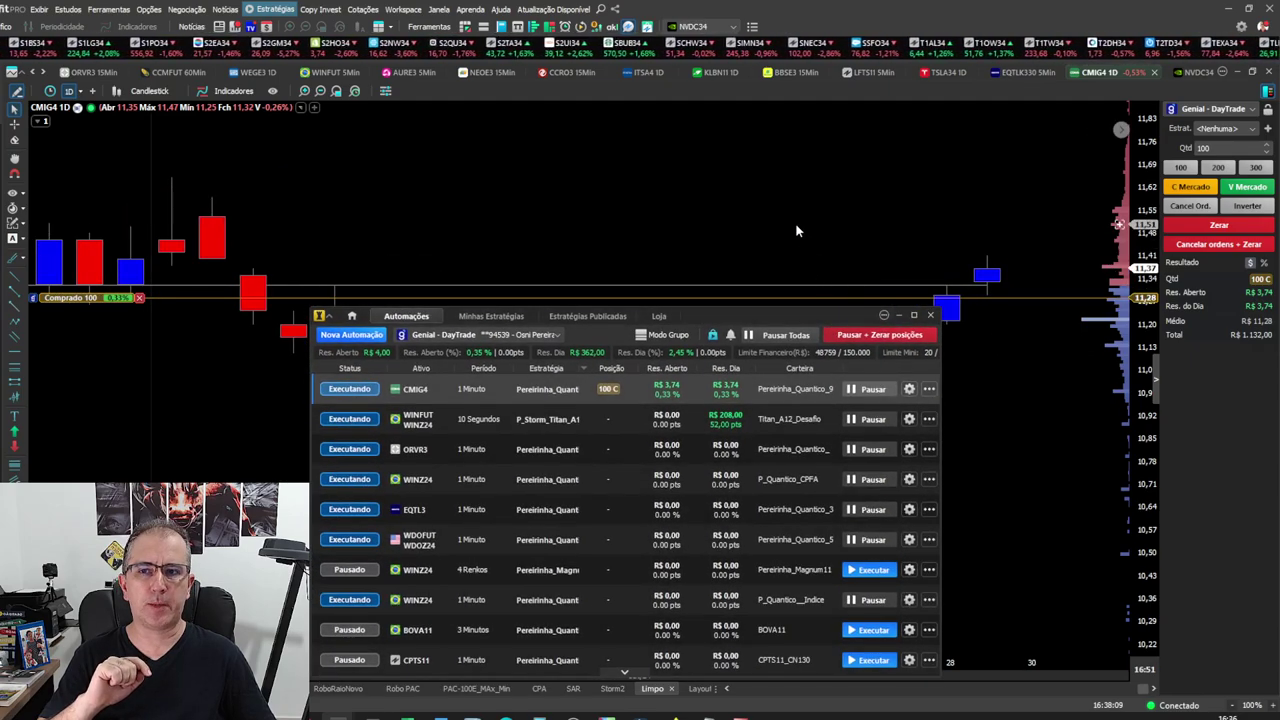
click(990, 405)
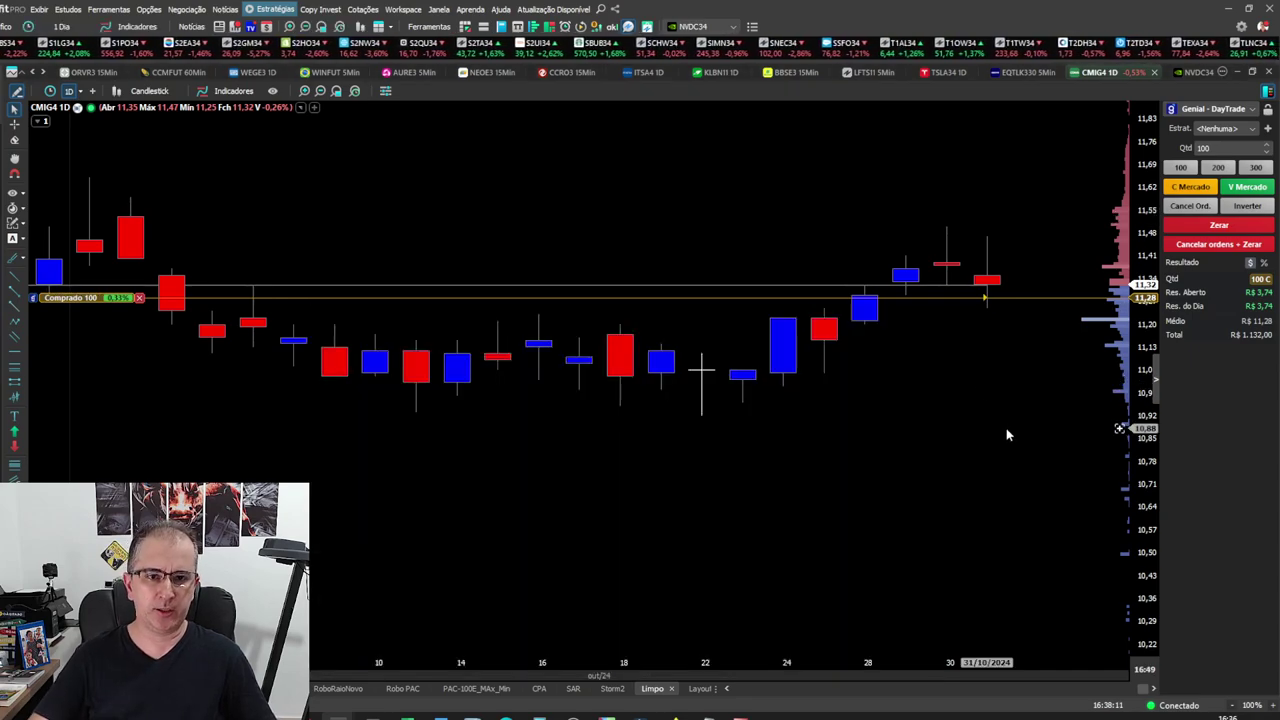
scroll(998, 437, down, 5)
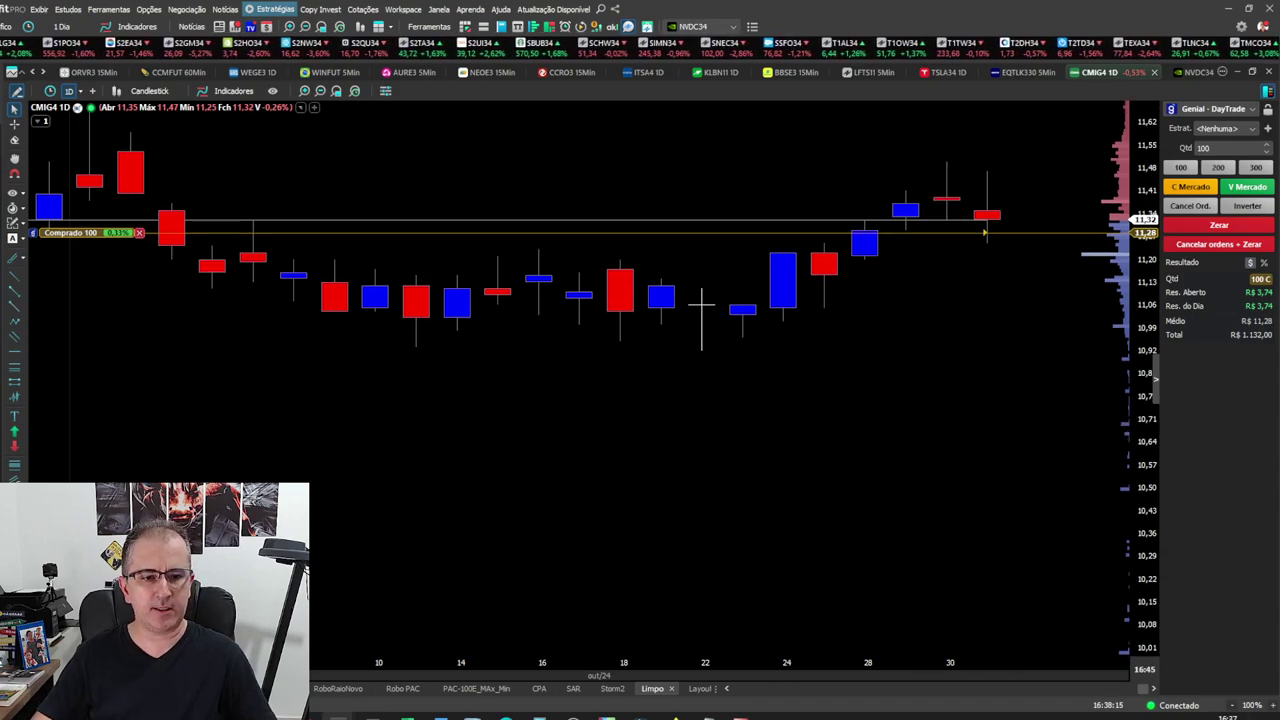
click(1118, 716)
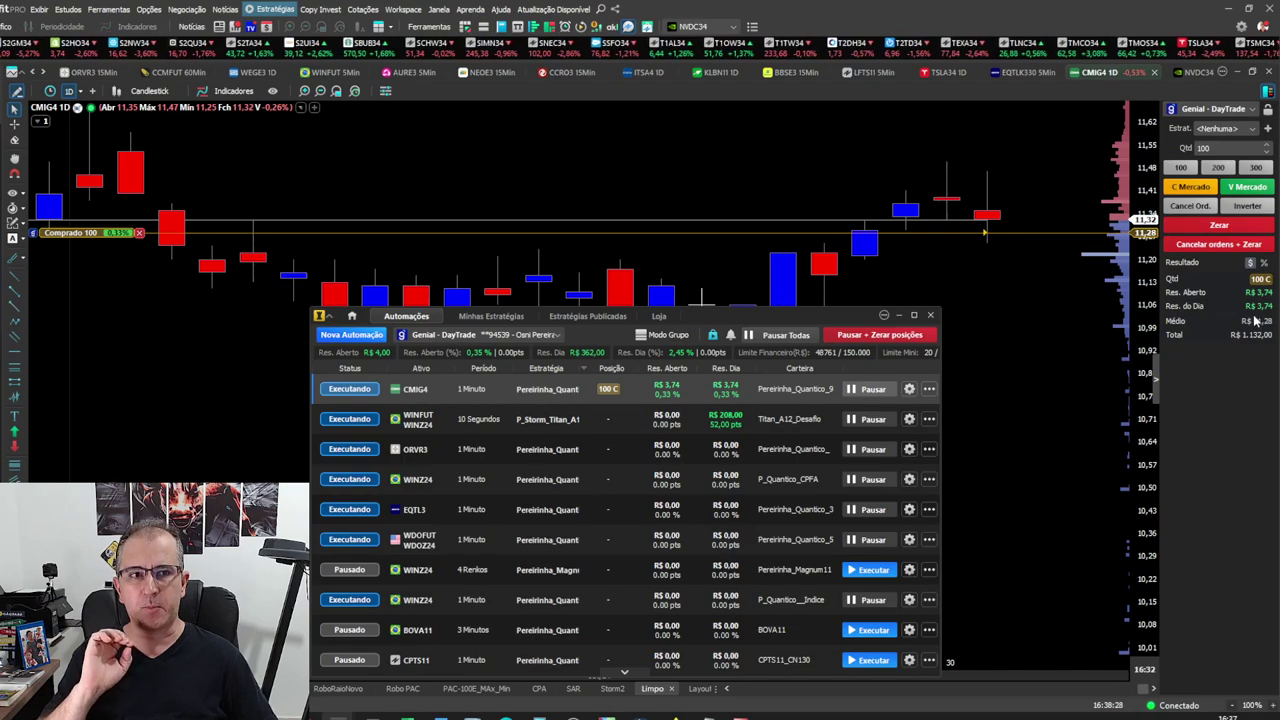
mouse_move(987, 236)
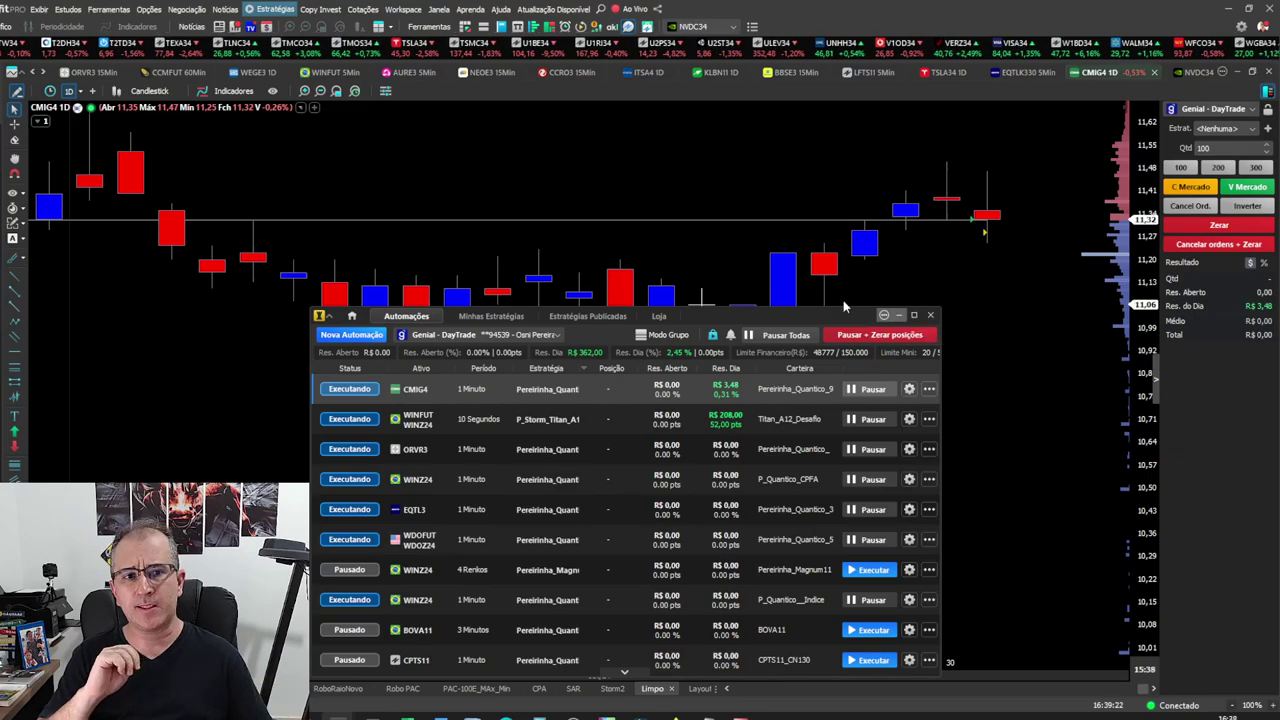
drag(846, 316, 856, 264)
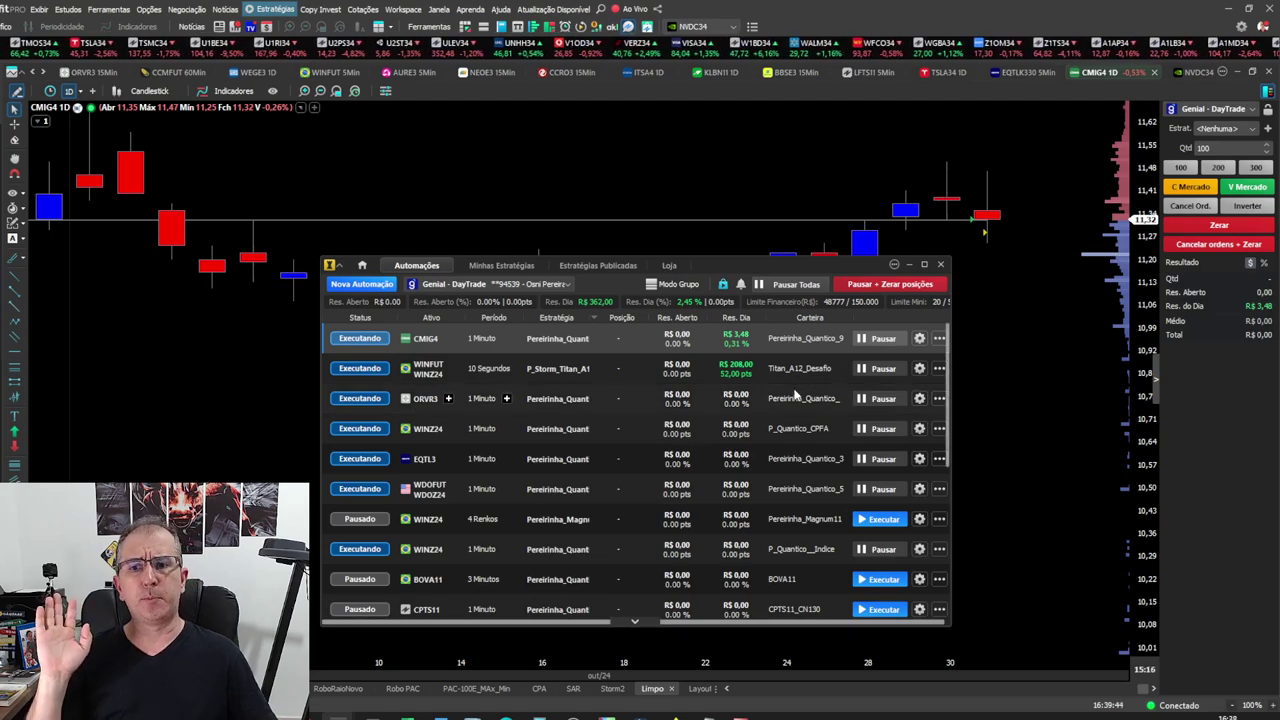
- Review the daily results of the Titan_A12_Desafio and AURE3 automations in the list, and put the automations window away
click(754, 366)
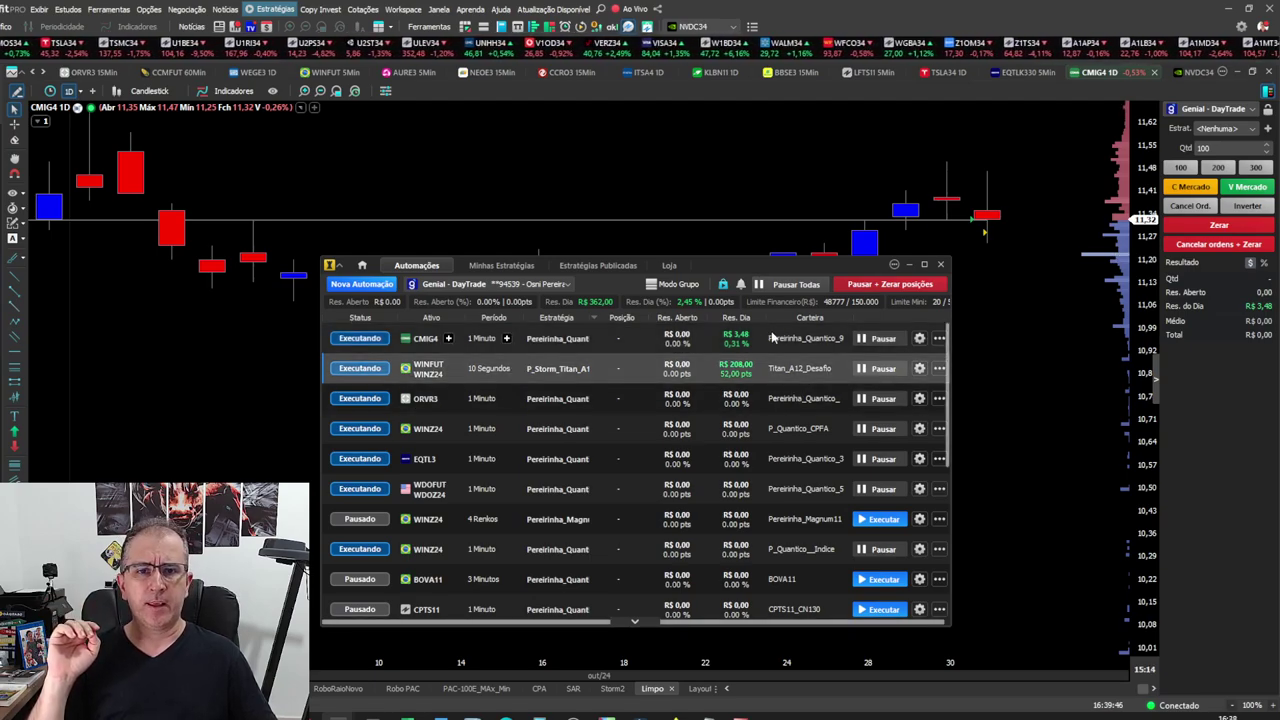
scroll(785, 480, down, 10)
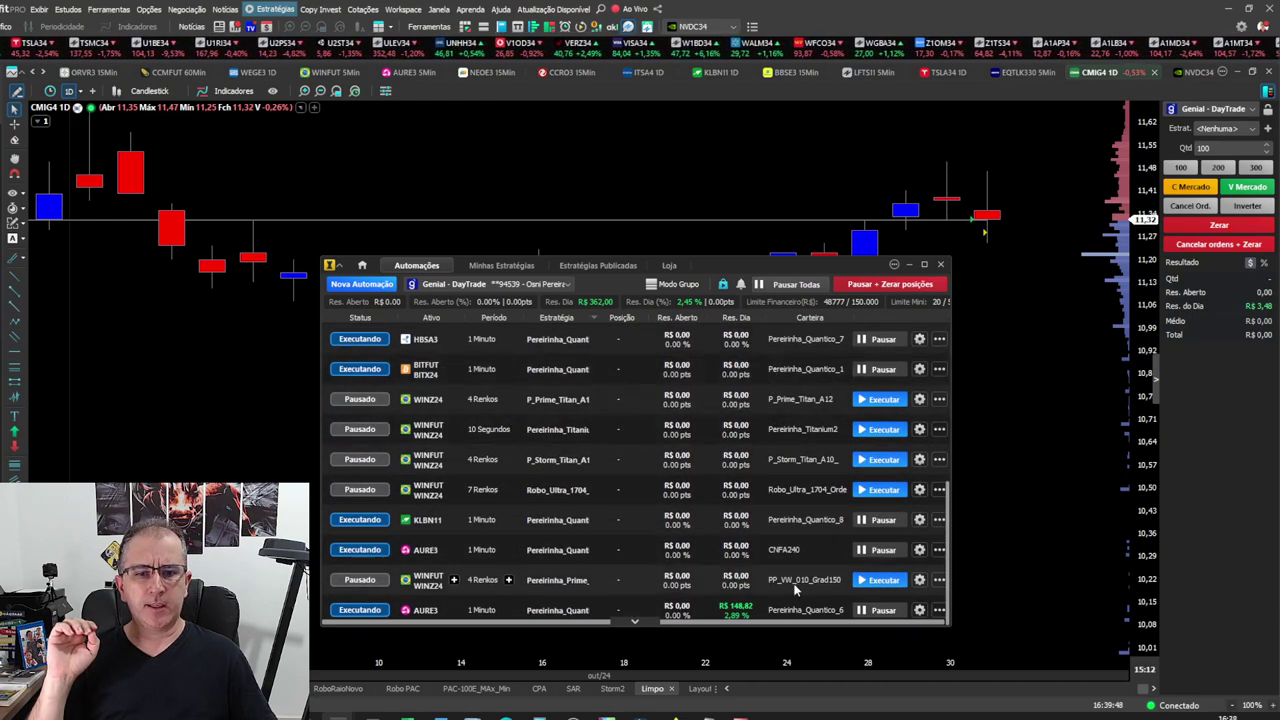
click(460, 612)
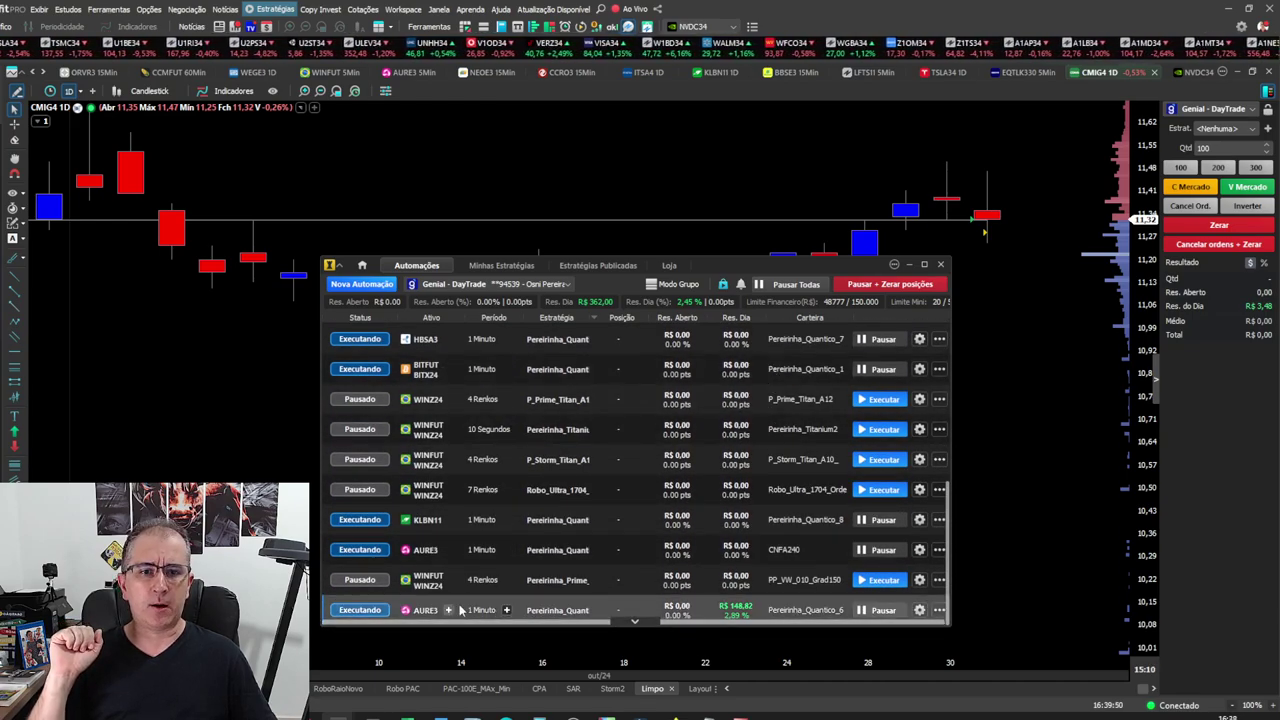
scroll(812, 524, up, 2)
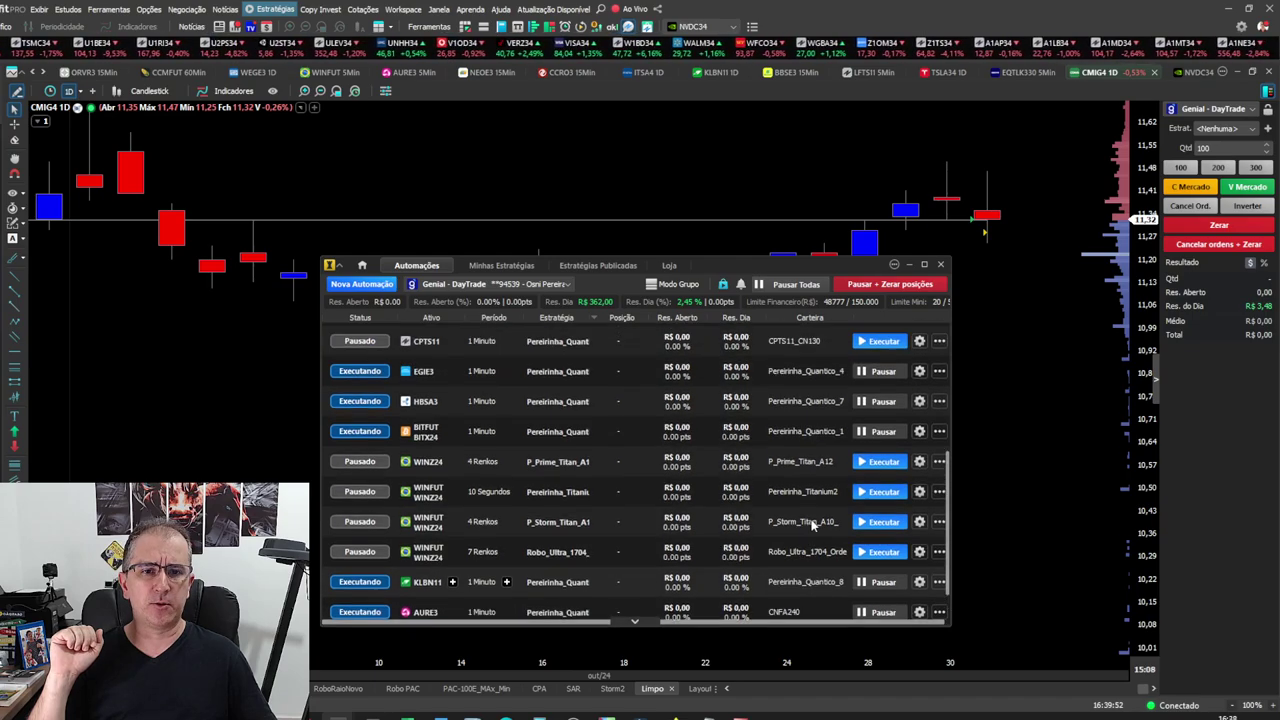
scroll(808, 414, up, 9)
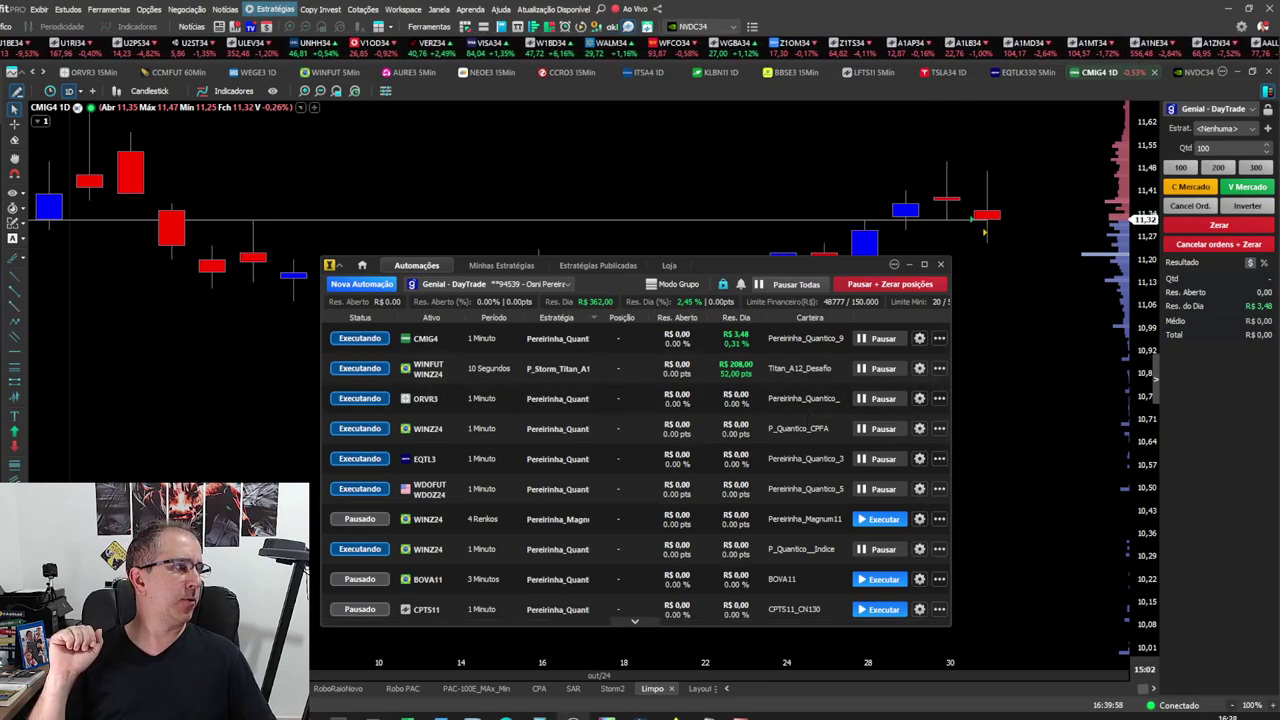
drag(744, 269, 0, 269)
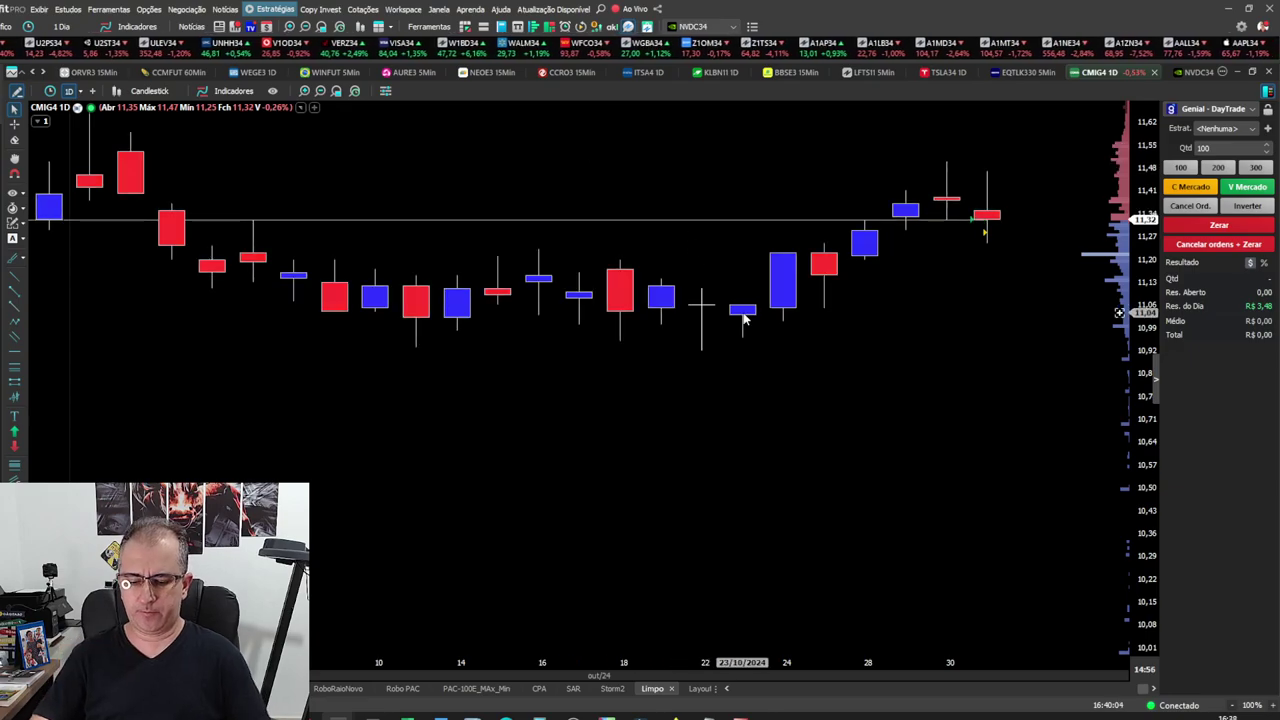
- Load BITFUT in place of CMIG4 on the chart and set its period to 15 minutes
text(BI)
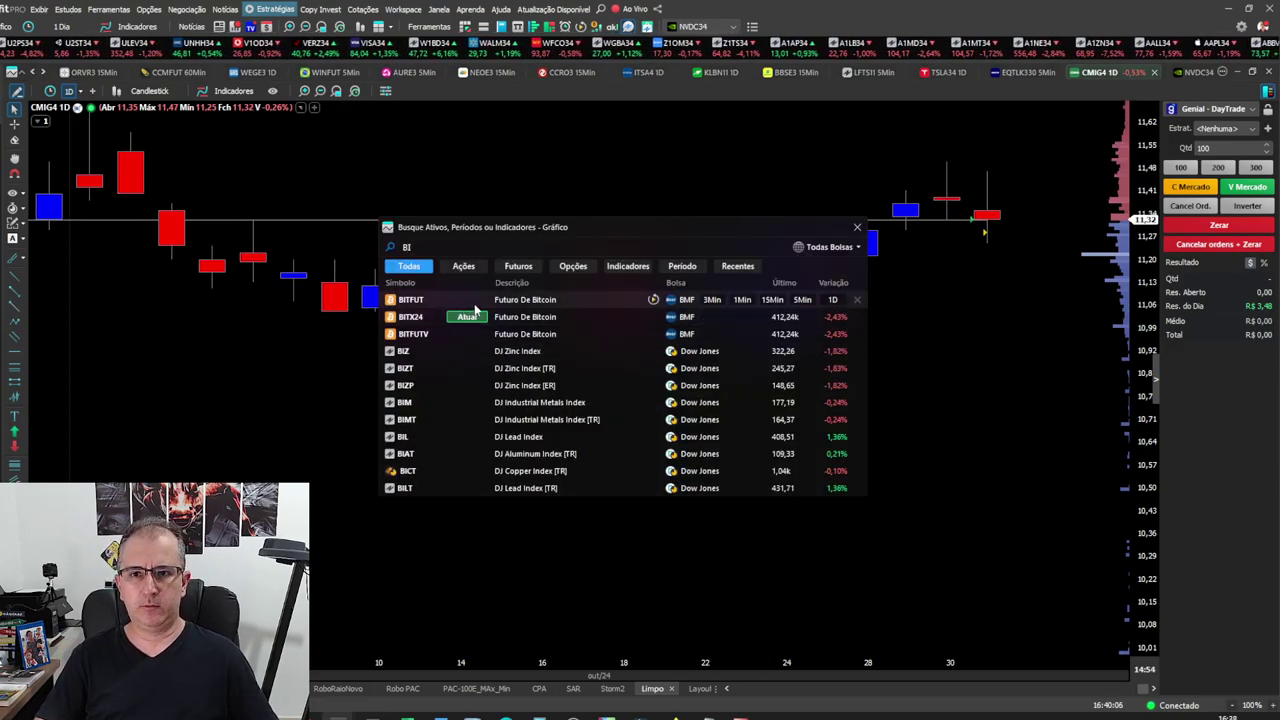
click(474, 303)
scroll(981, 385, down, 3)
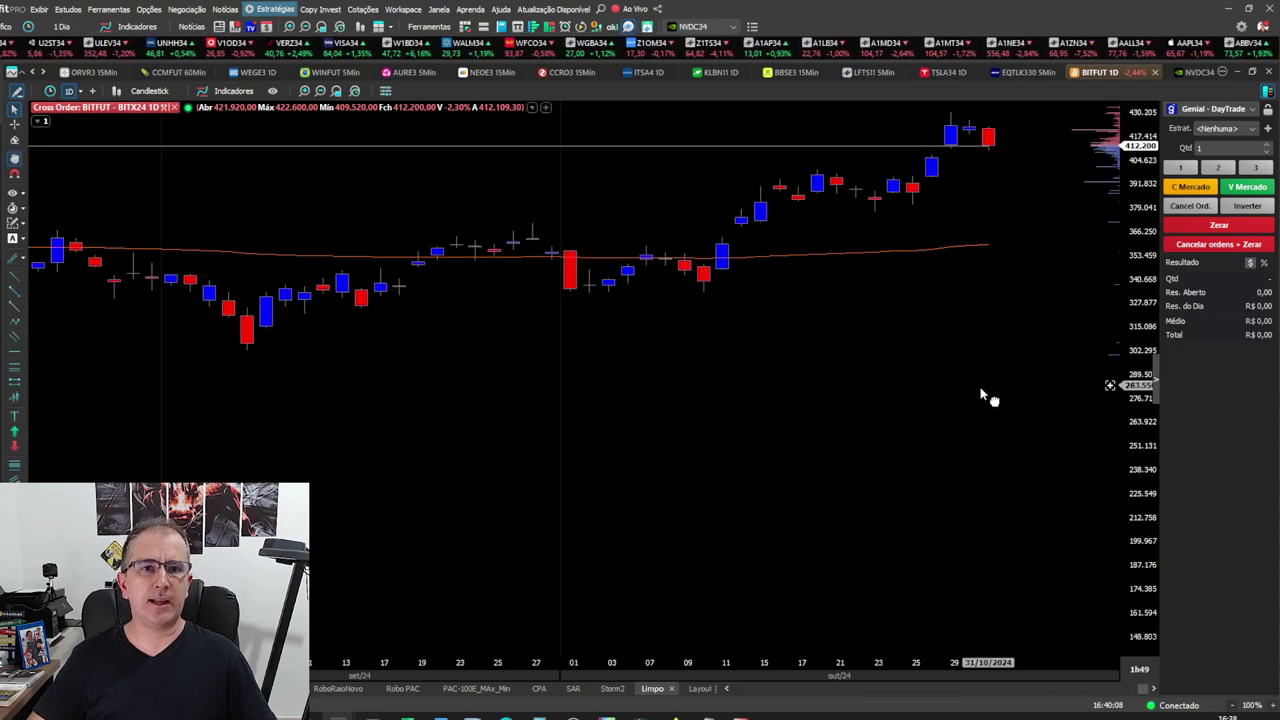
scroll(981, 396, down, 5)
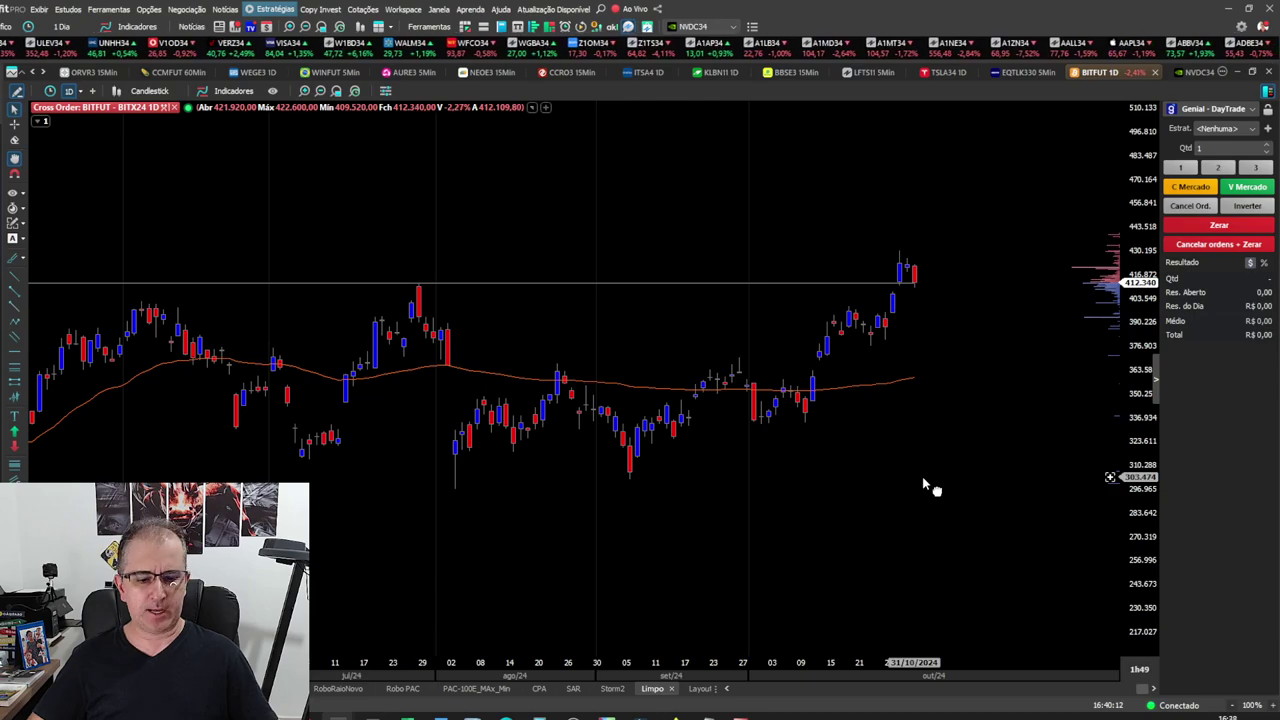
text(15)
key(Return)
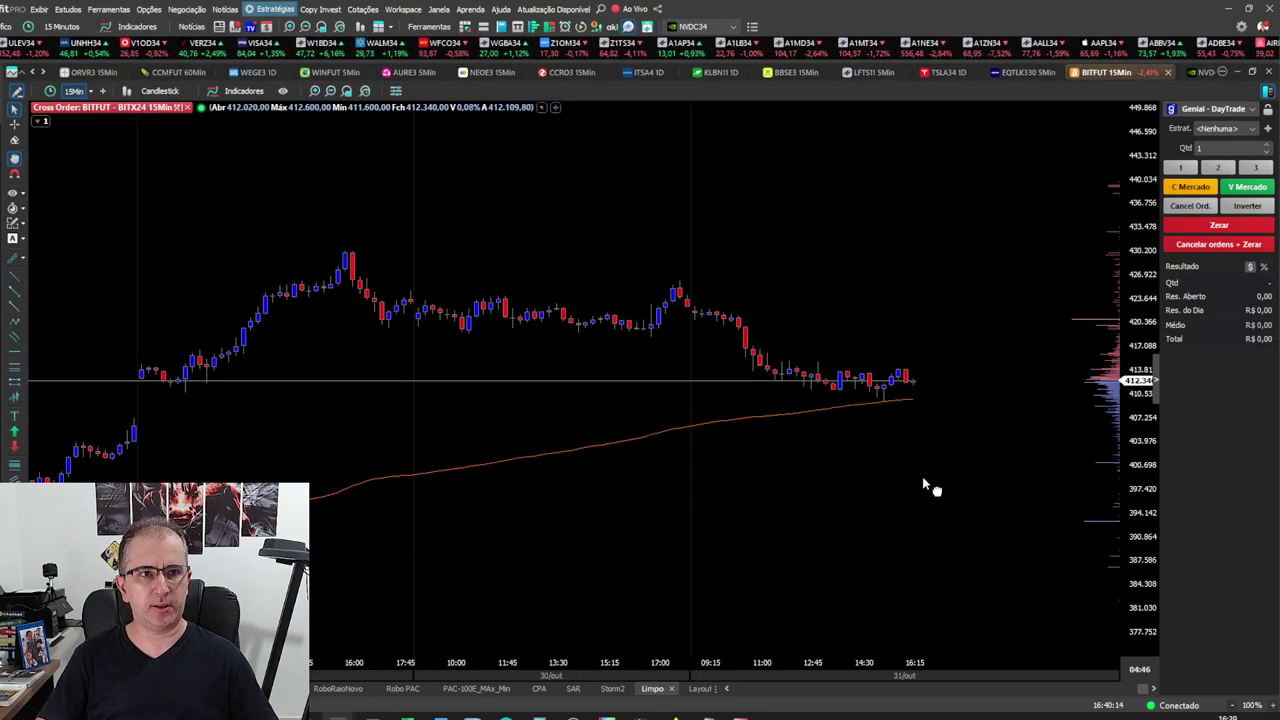
- Add the 2MV Frequências indicator to the 15-minute BITFUT chart, framed on the 31 October candles
scroll(928, 487, down, 3)
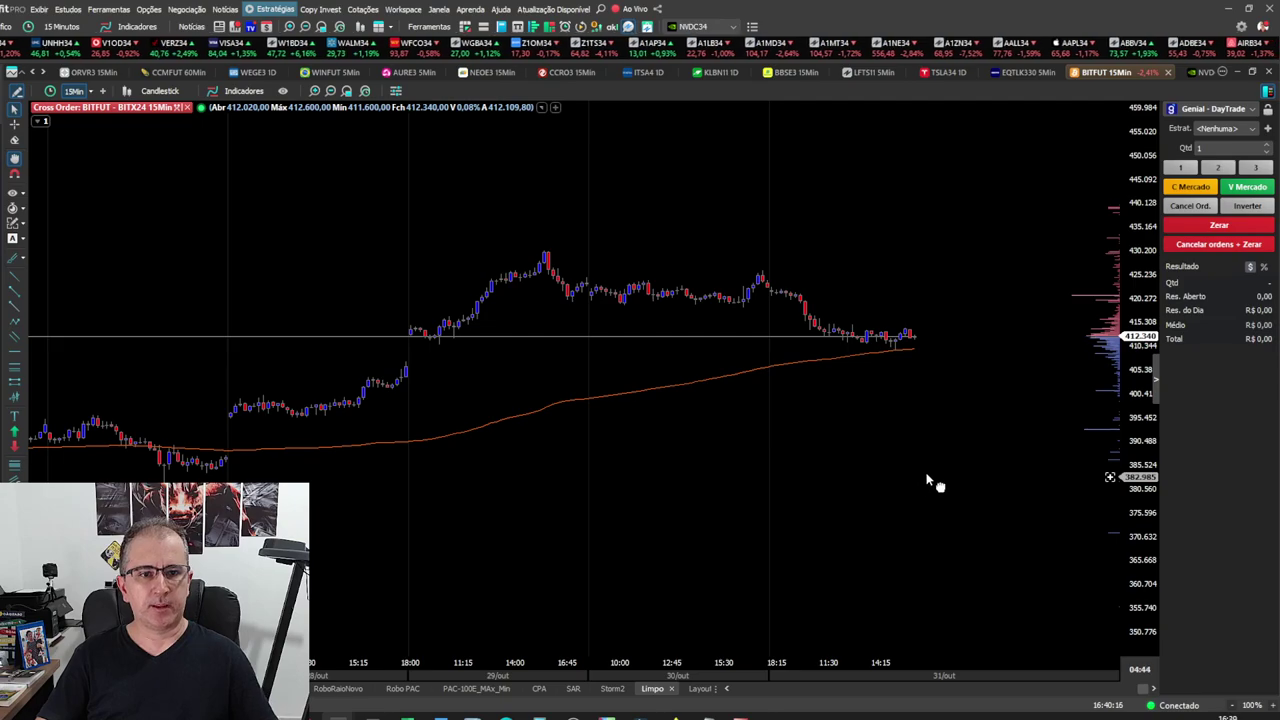
scroll(928, 484, up, 4)
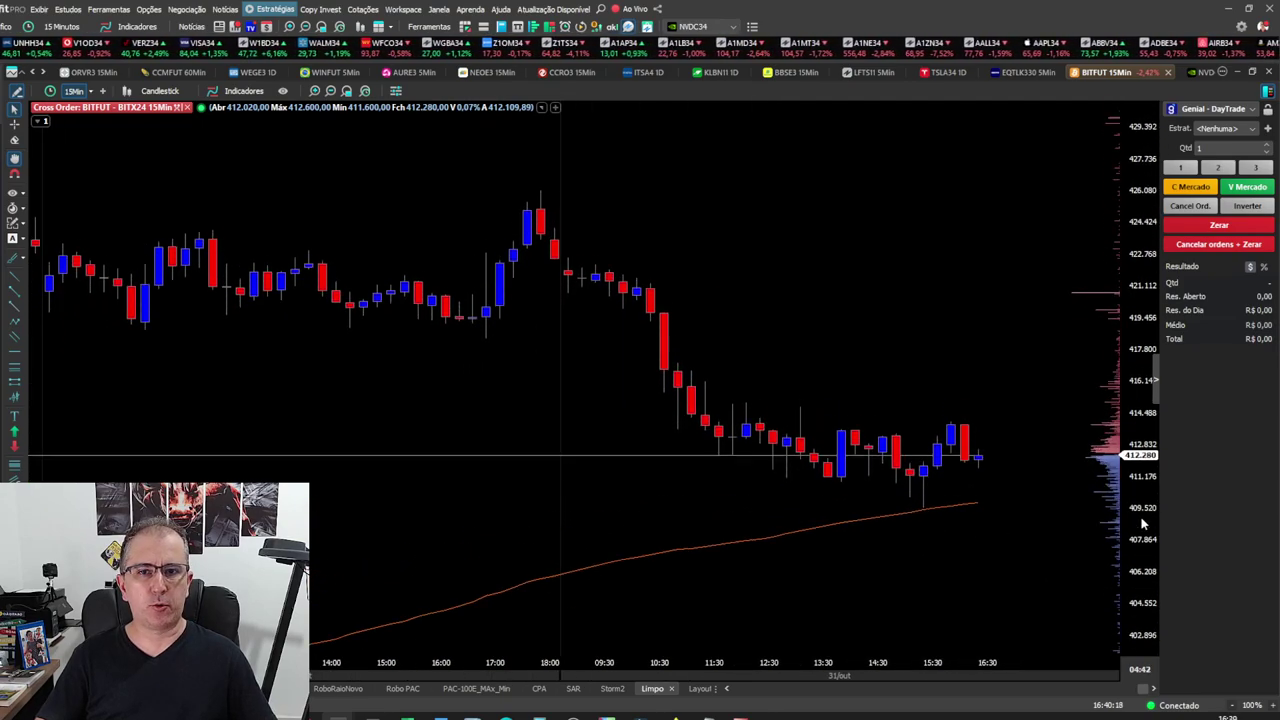
drag(1143, 523, 954, 400)
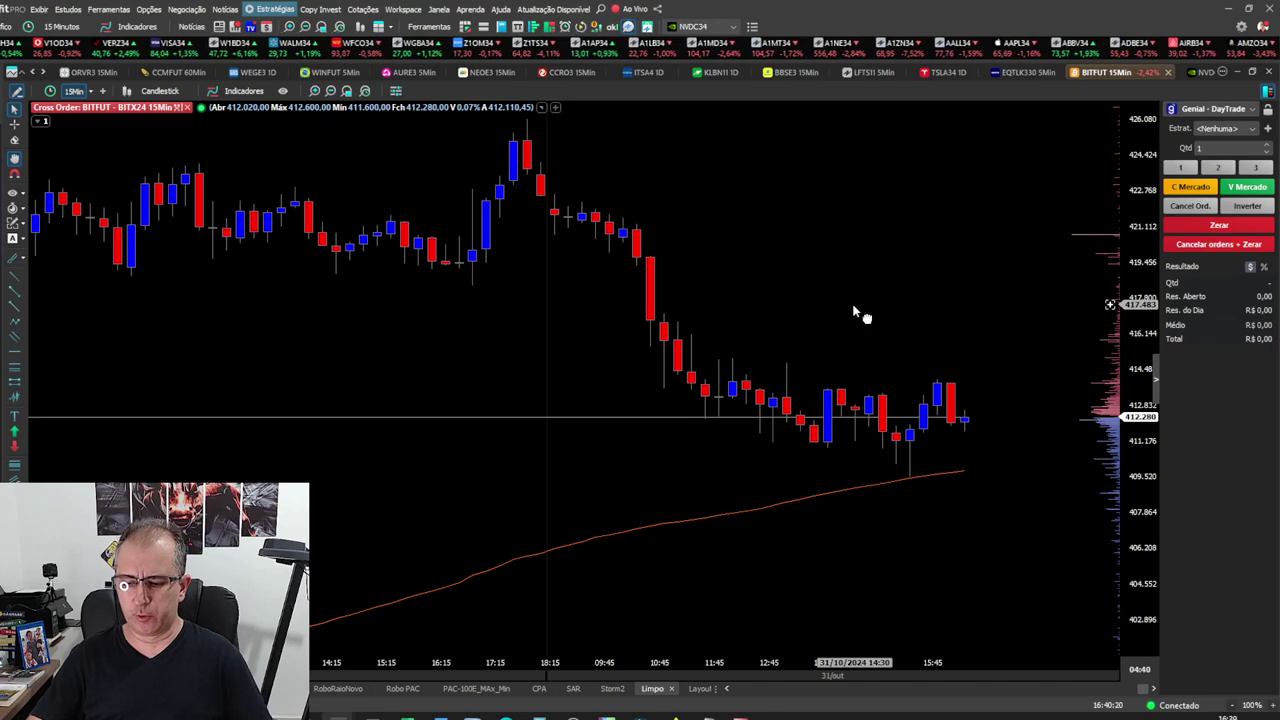
text(2MV)
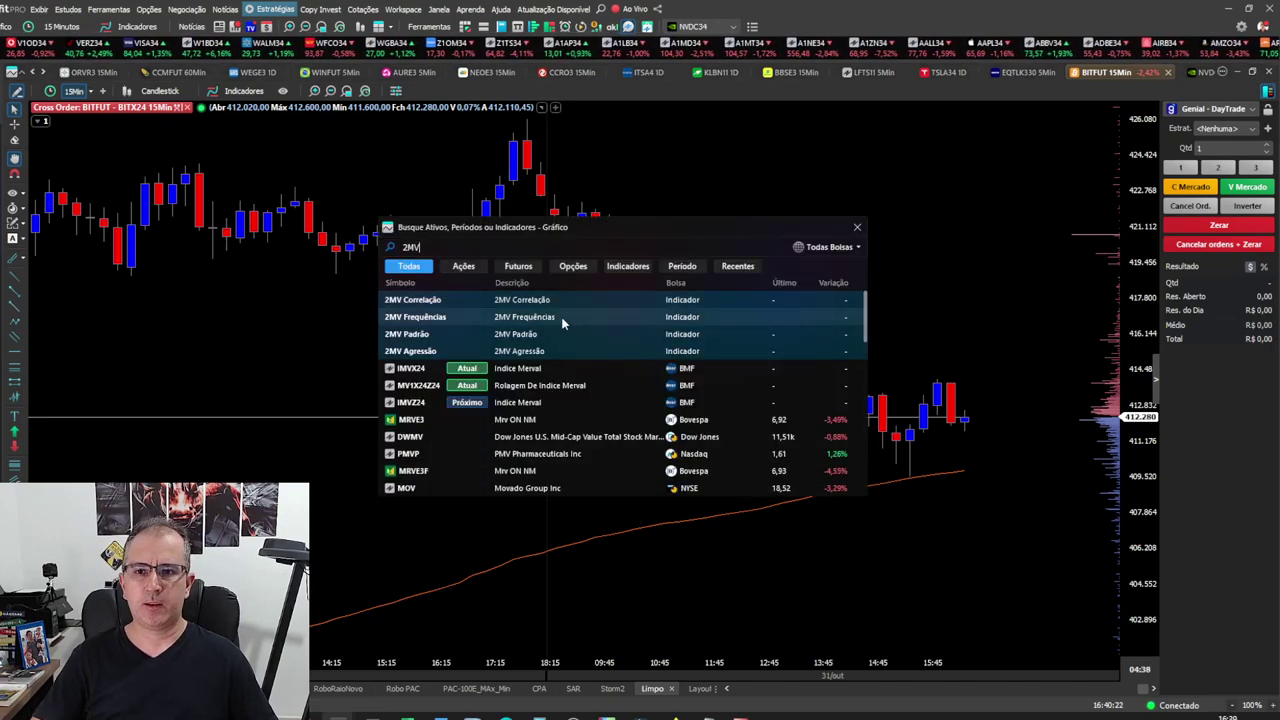
click(563, 323)
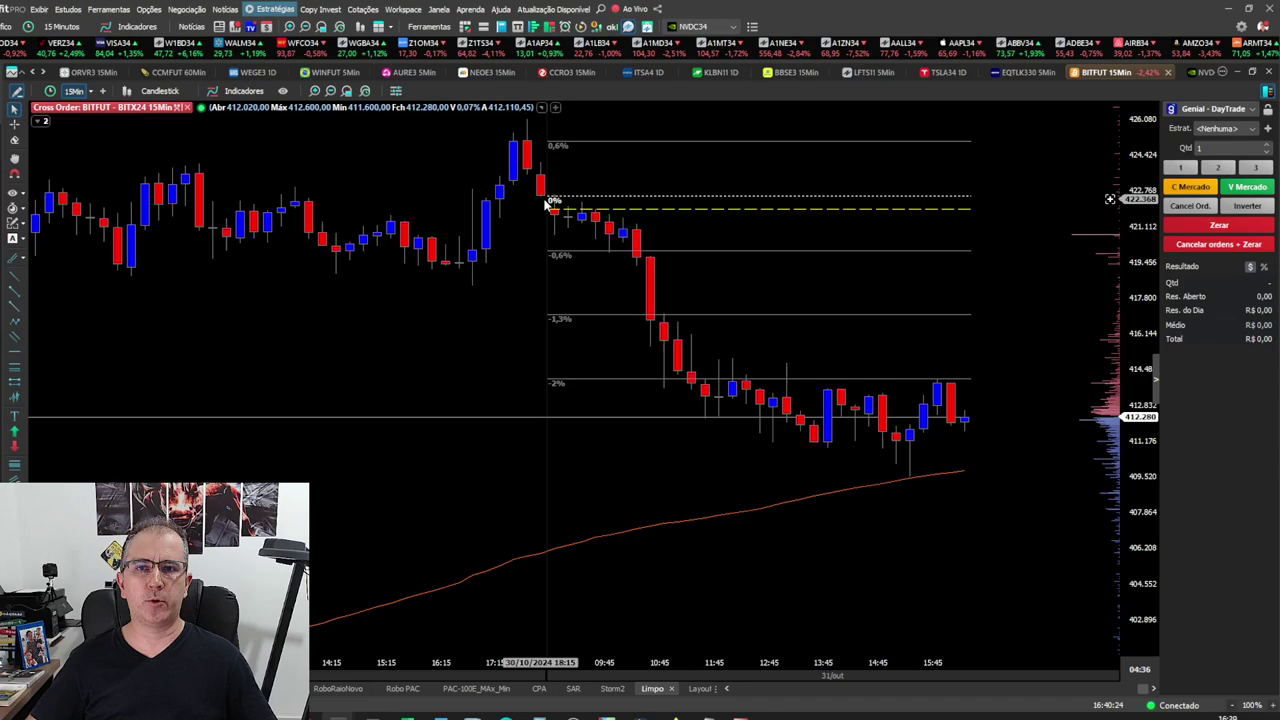
- Draw a horizontal line at about 405.777 below the BITFUT candles and select the percentage-level indicator
drag(549, 201, 938, 565)
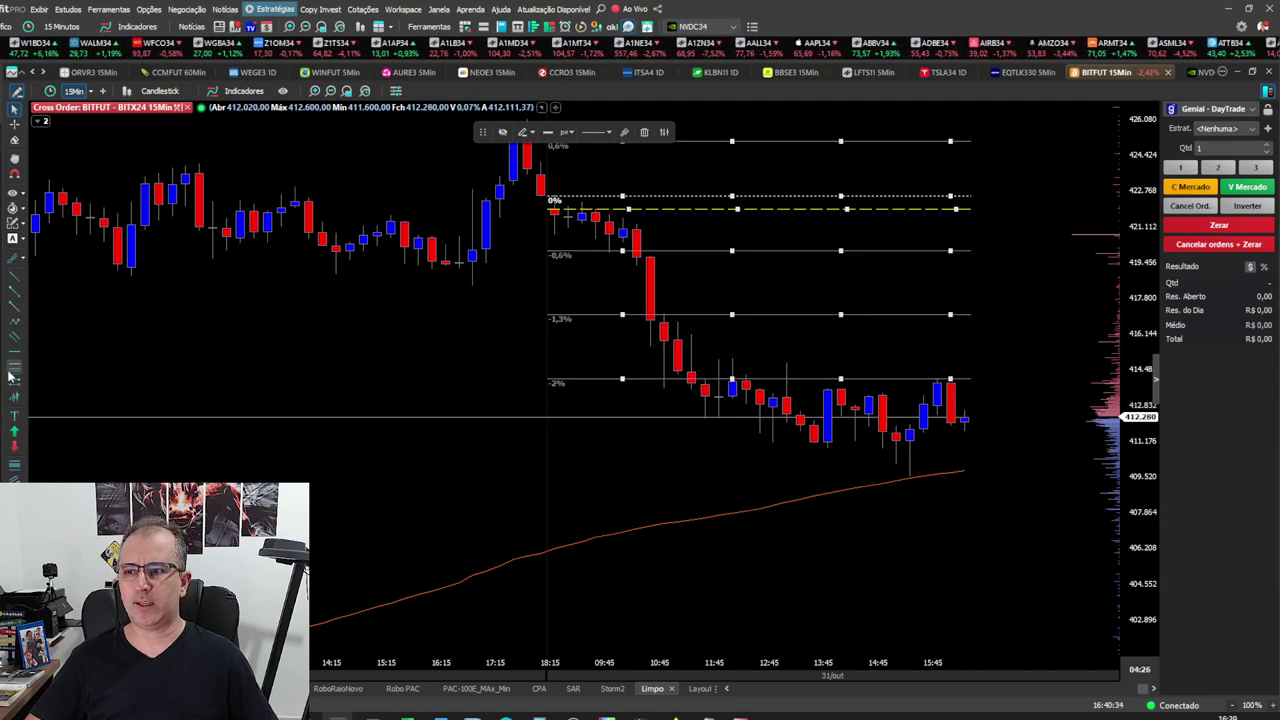
click(987, 603)
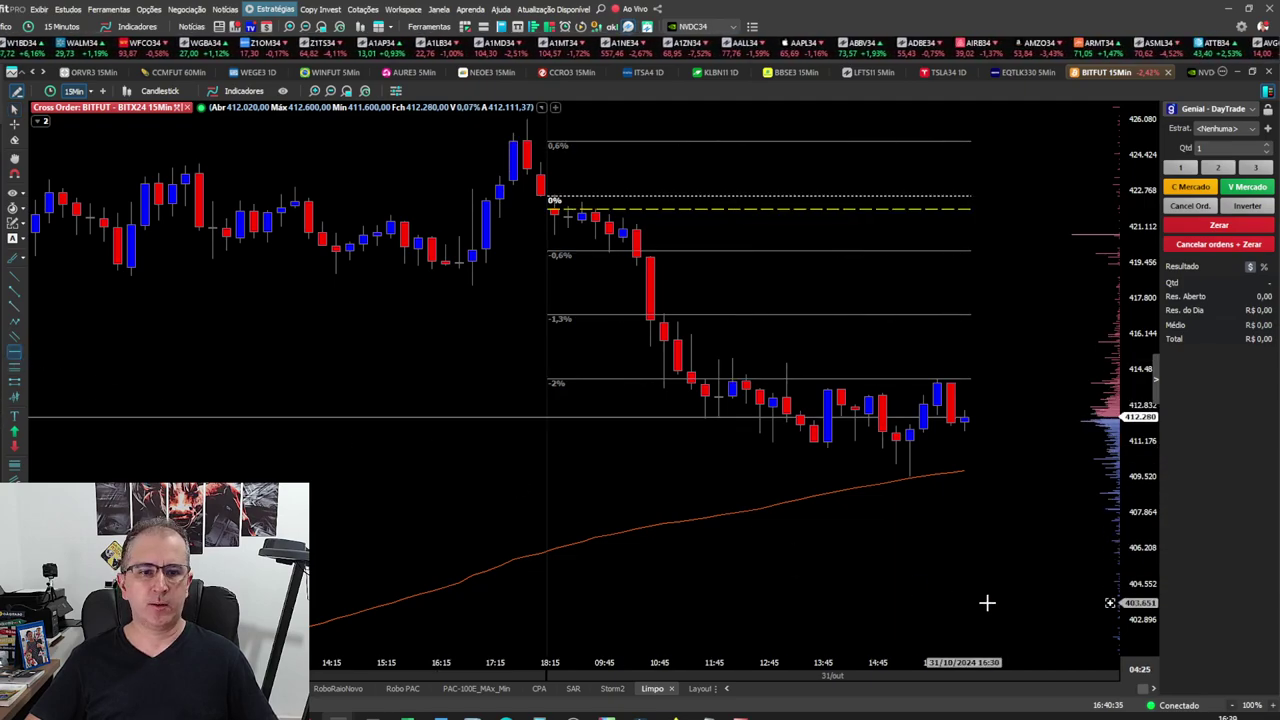
click(943, 558)
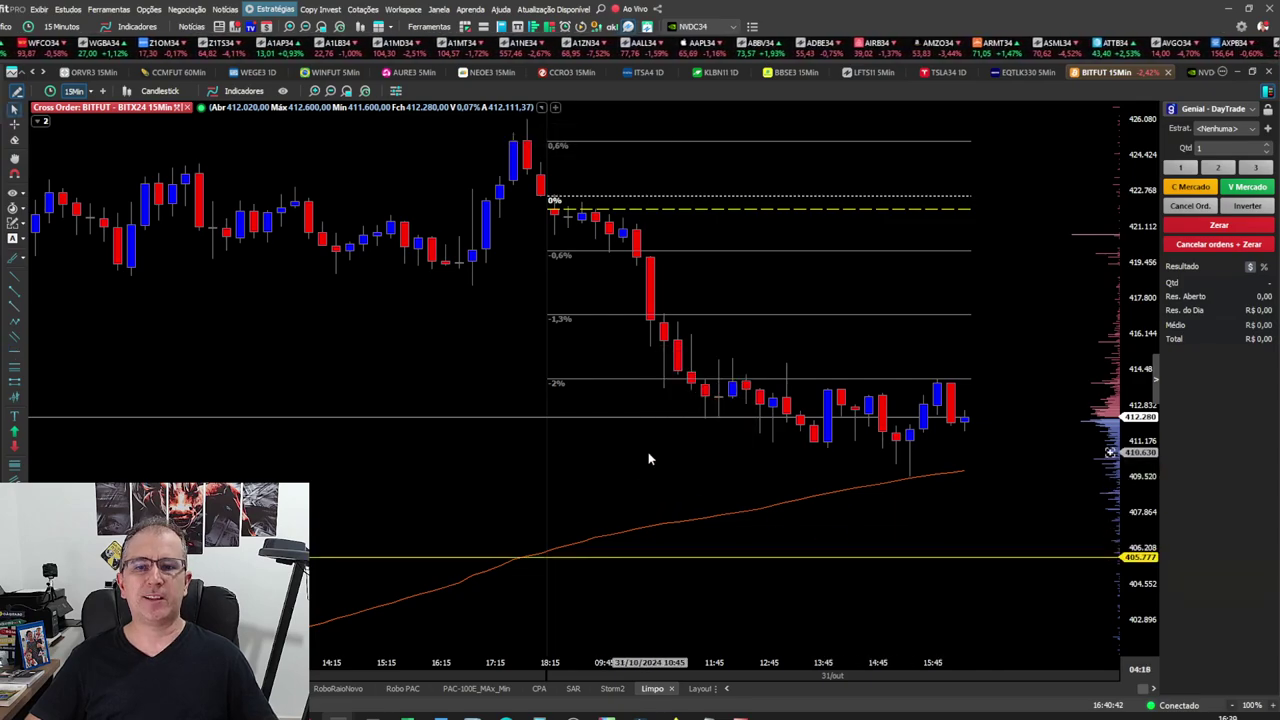
click(747, 316)
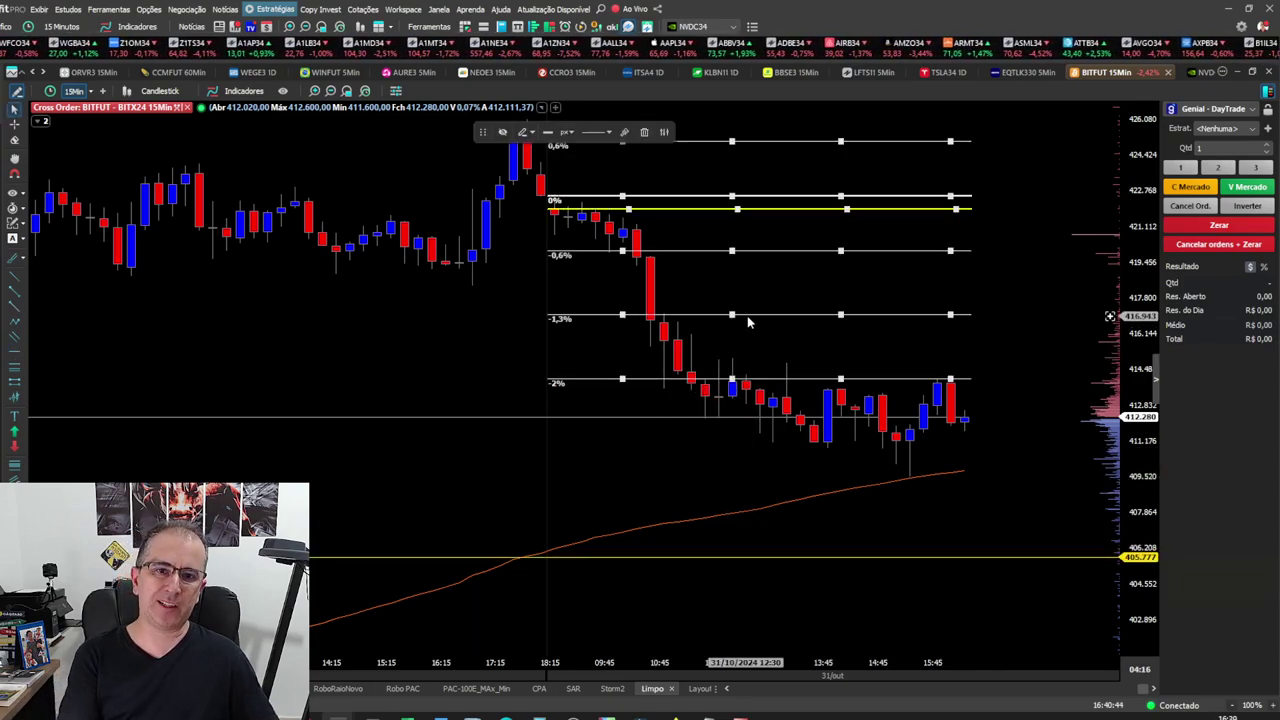
- Delete the percentage-level indicator from the BITFUT chart and measure the variation from the latest candles down to the yellow horizontal line
key(Delete)
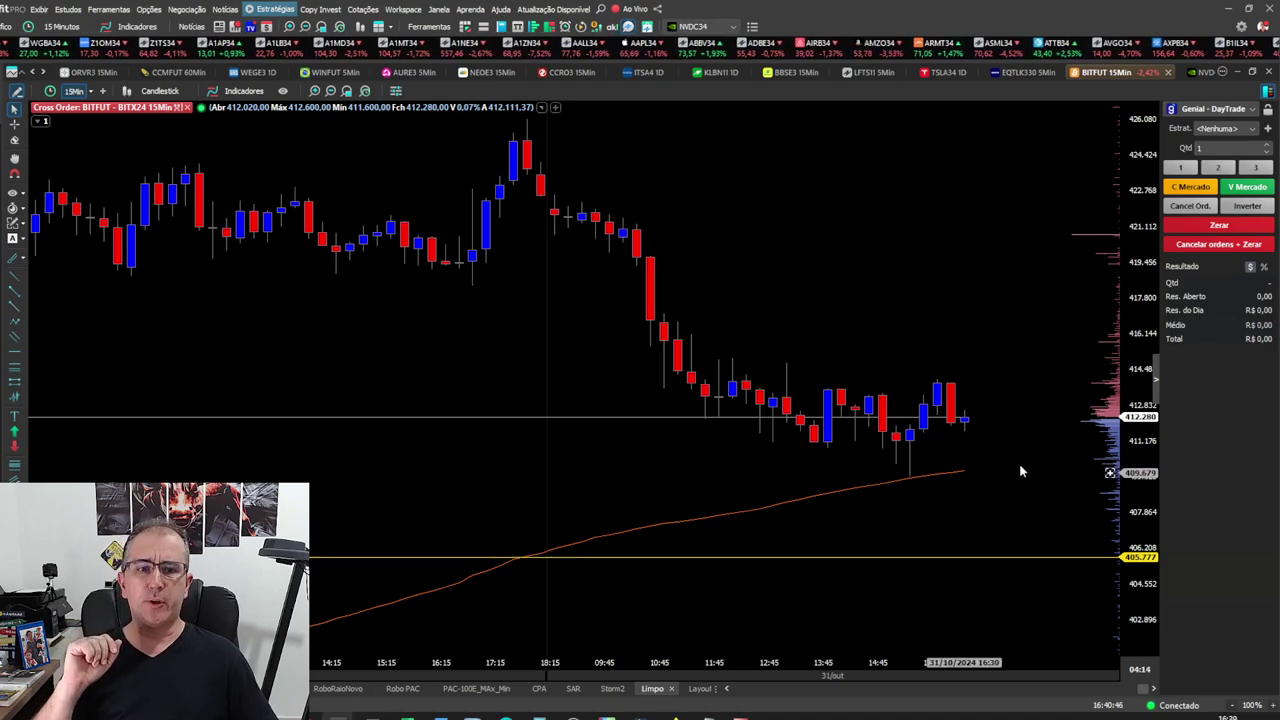
drag(955, 415, 1025, 564)
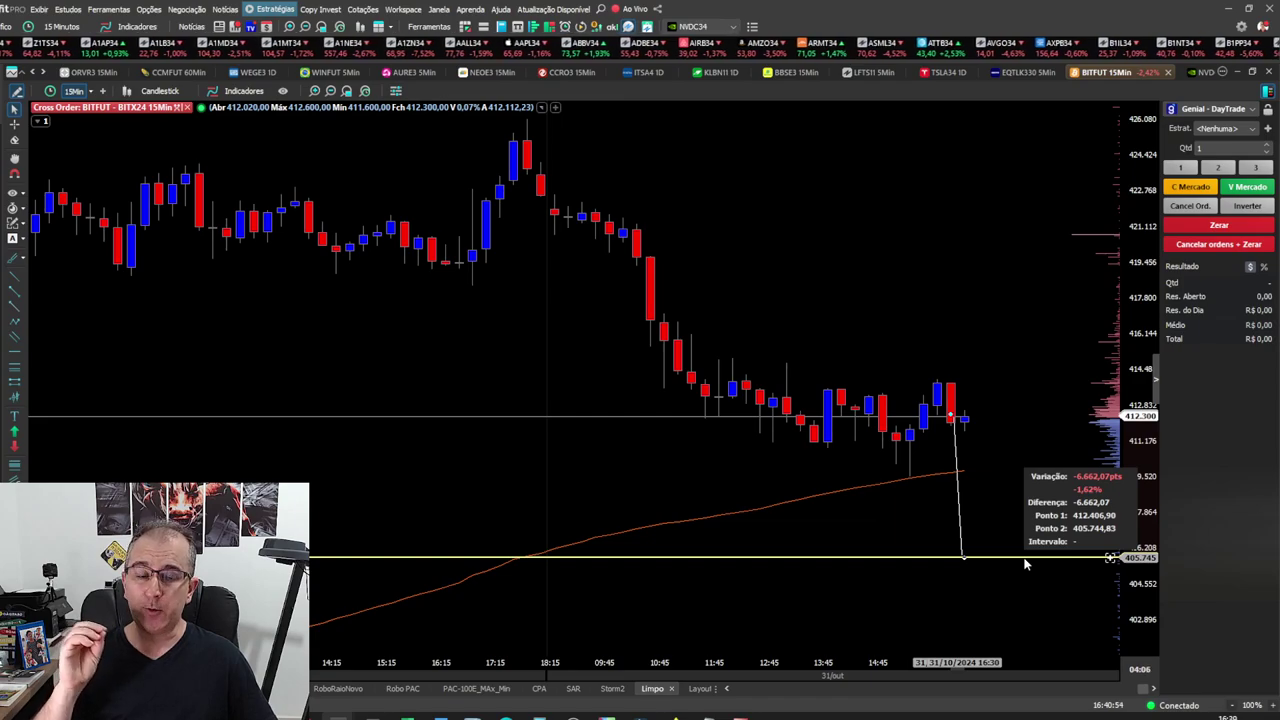
drag(1025, 564, 1006, 500)
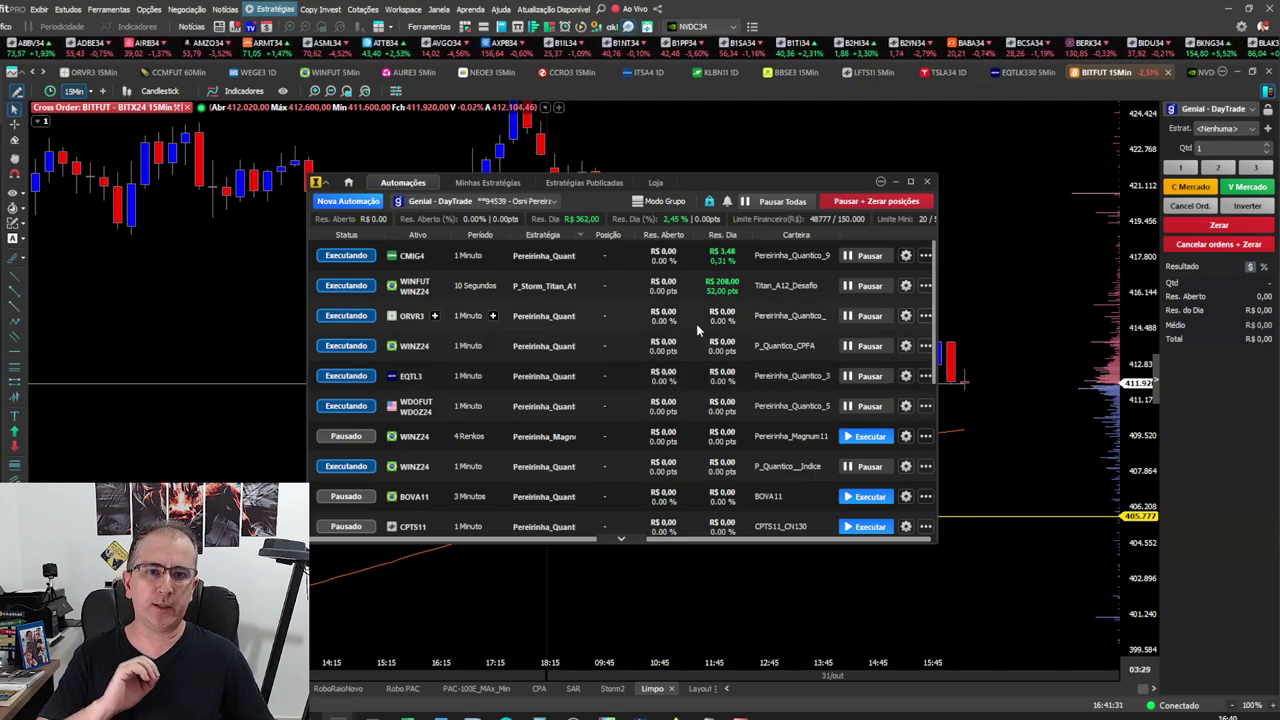
- Review the daily results of all automations in the list and close the automations window
scroll(782, 370, down, 2)
scroll(782, 367, down, 5)
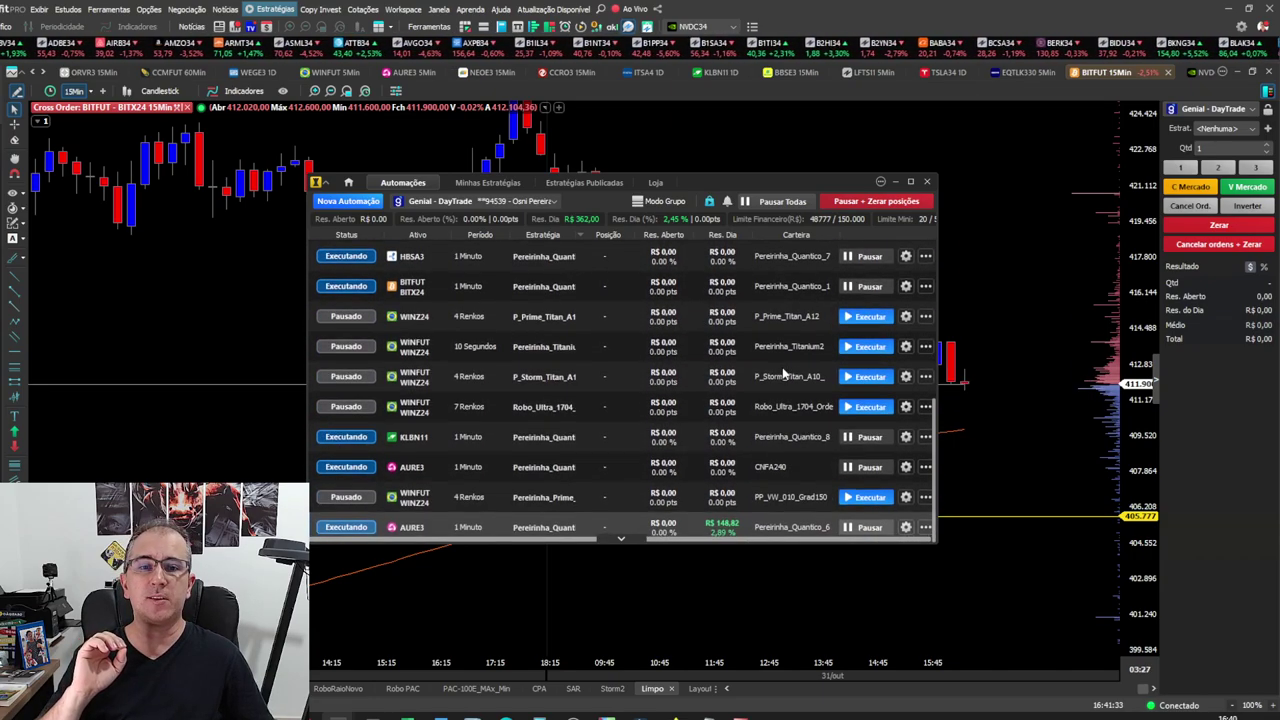
scroll(788, 312, up, 7)
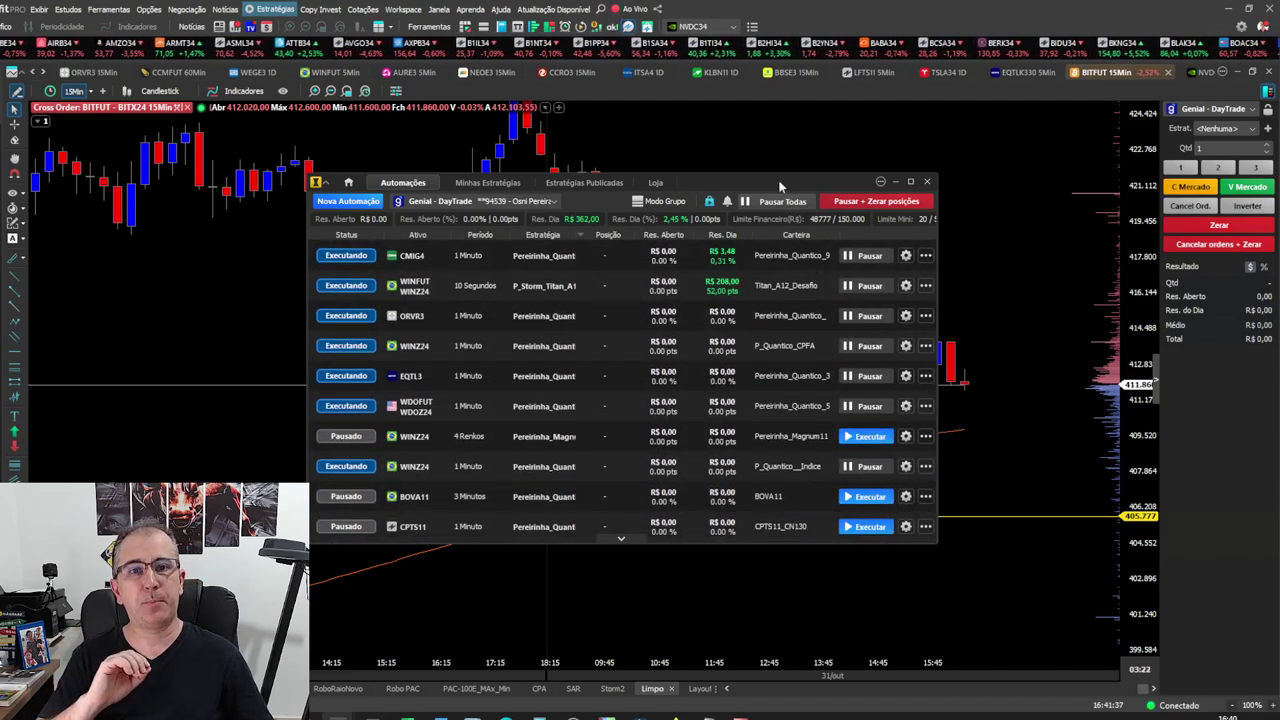
click(927, 181)
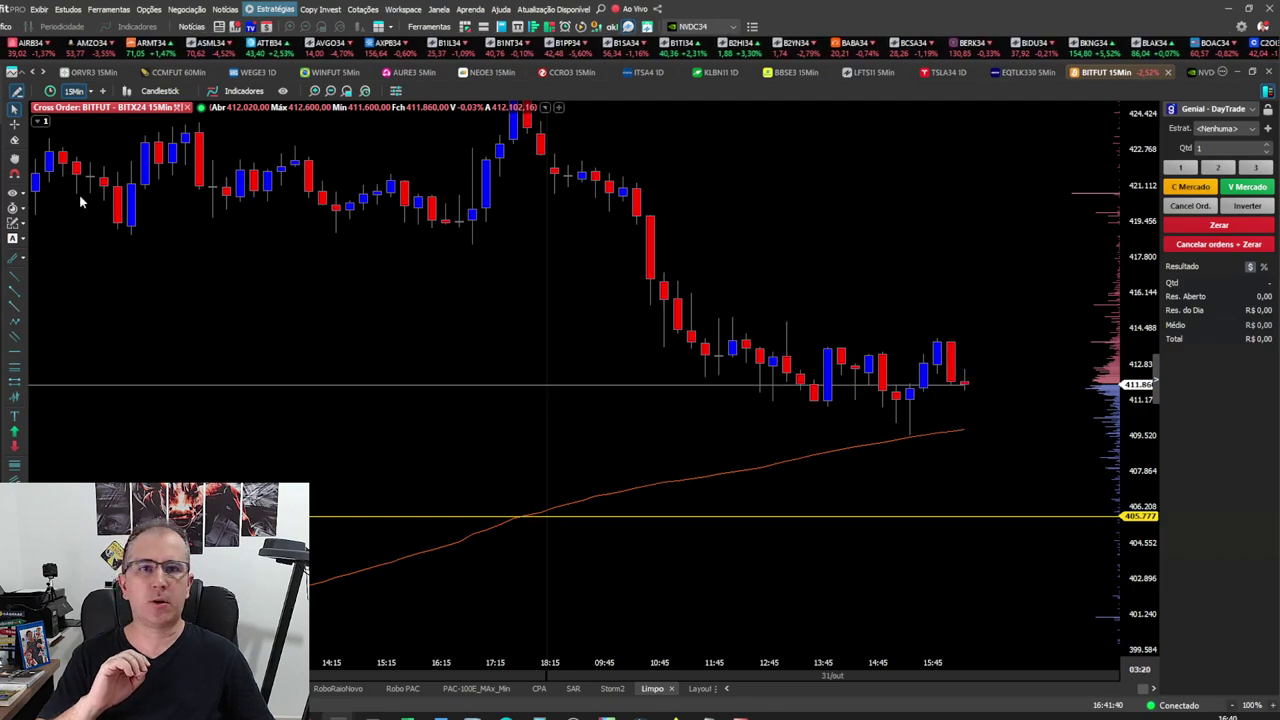
- Bring up the LFTS11 5-minute chart and set its trading account to Genial - SwingTrade
click(878, 72)
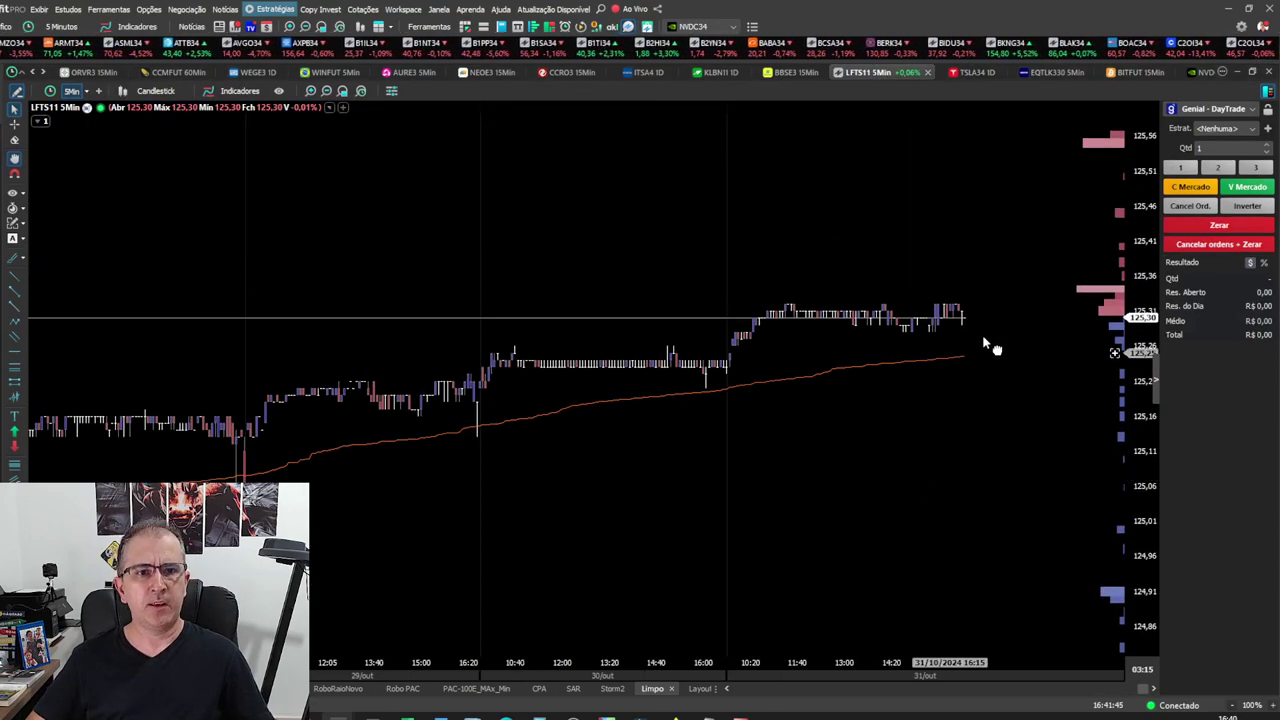
click(1220, 108)
scroll(1031, 172, down, 5)
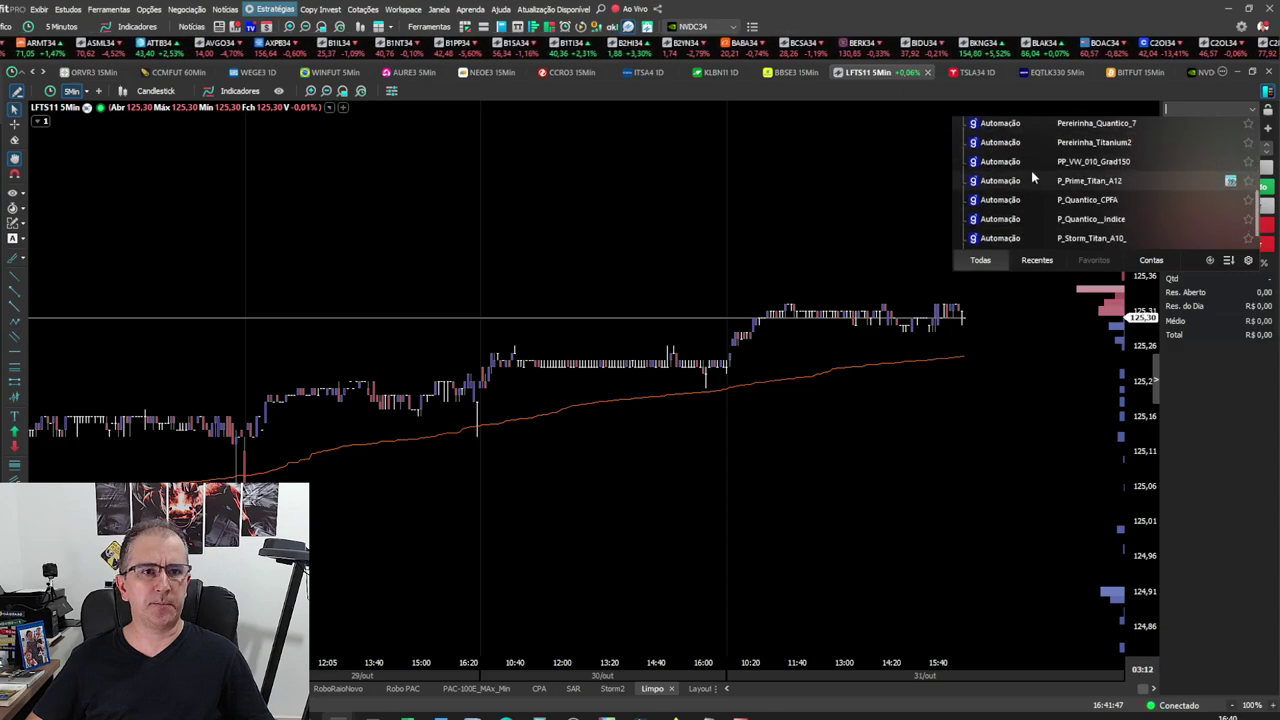
scroll(1031, 173, down, 3)
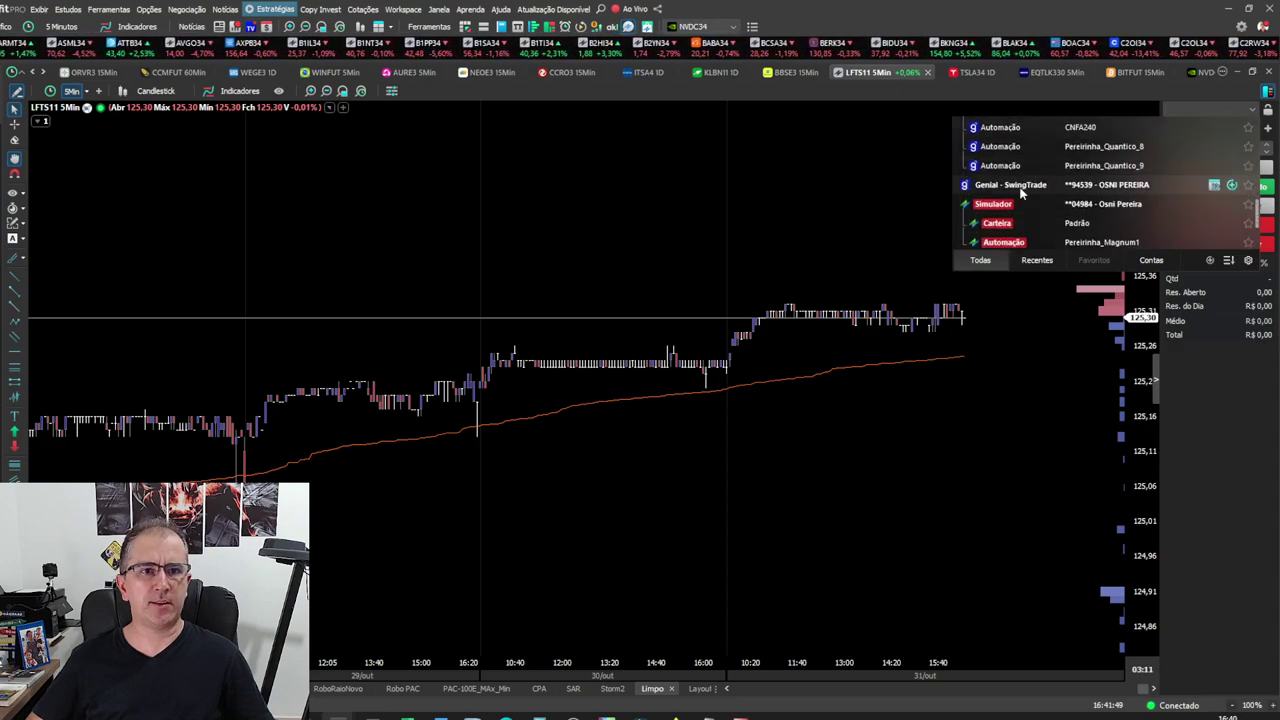
click(1031, 186)
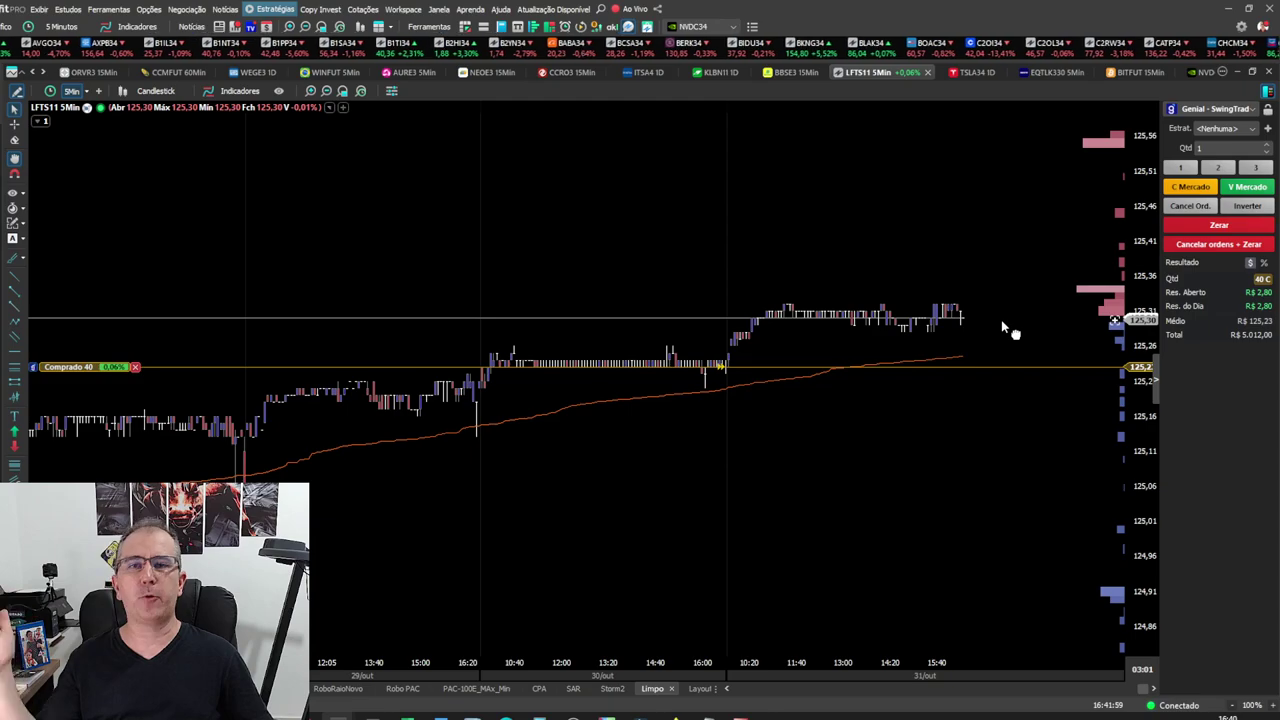
- Calculate the value of the LFTS11 position as 125,23 × 40 in the Windows Calculator and close the calculator
mouse_move(214, 367)
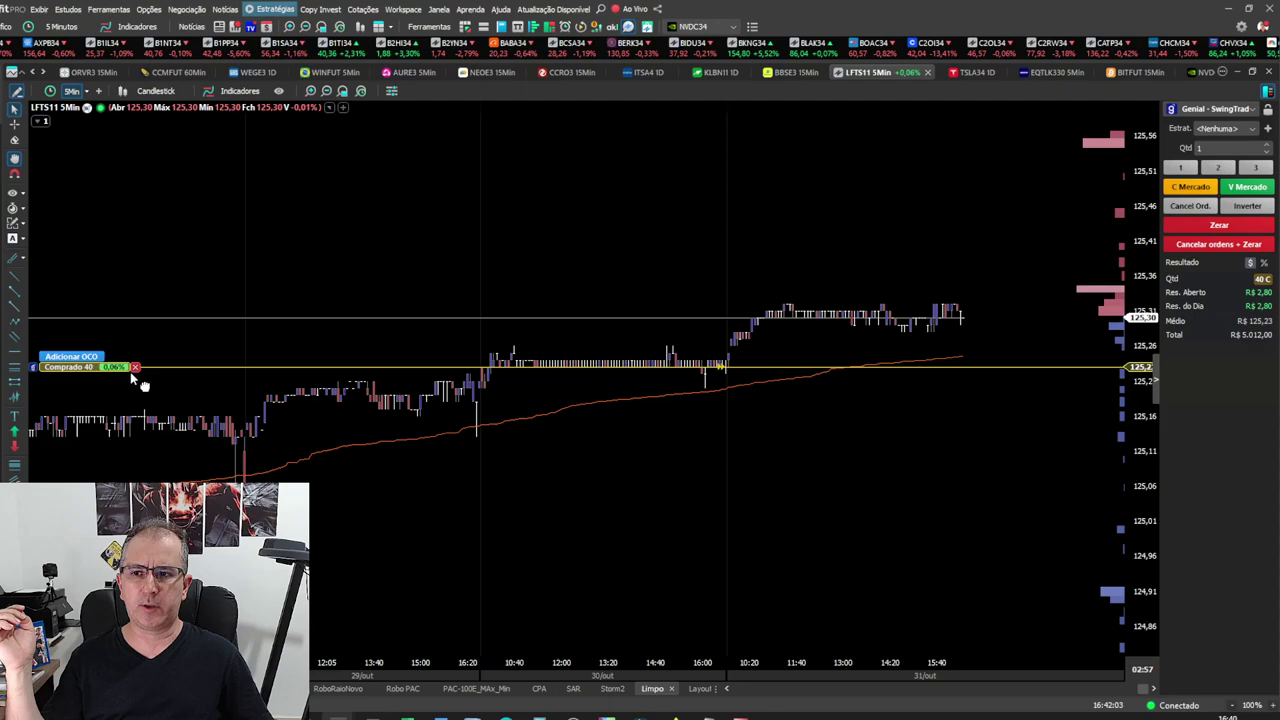
mouse_move(1130, 380)
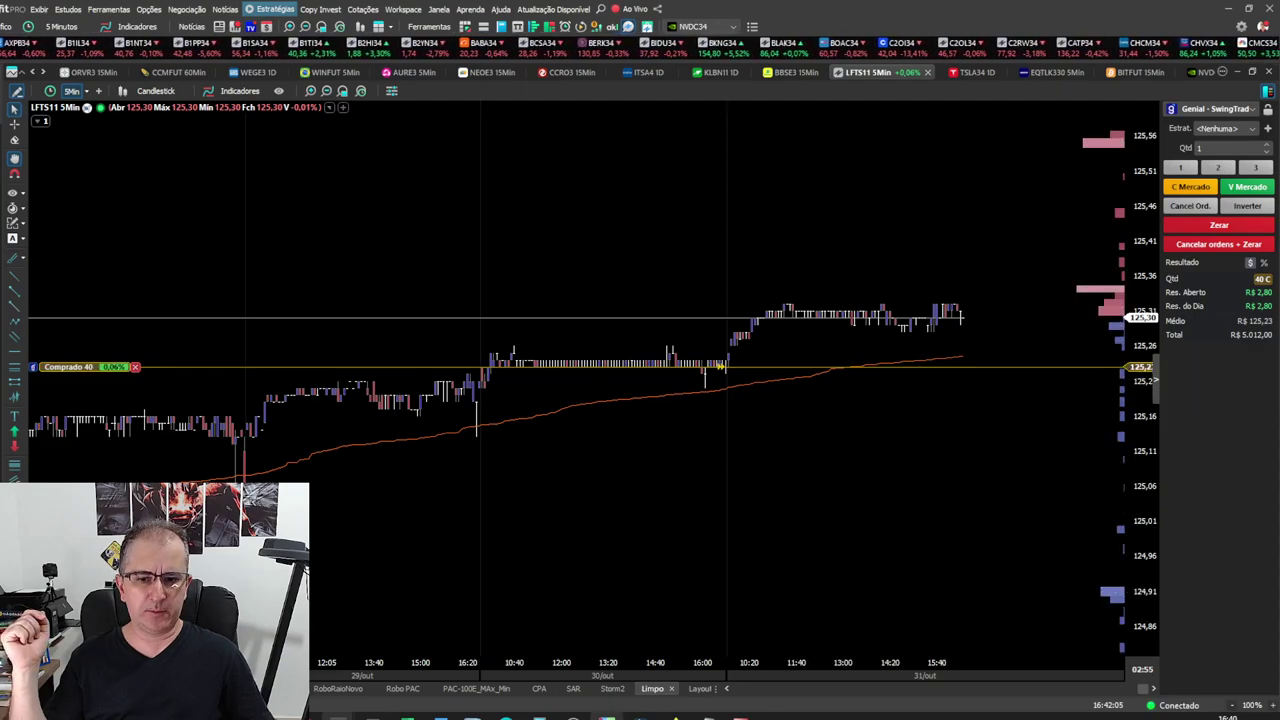
click(540, 718)
text(125)
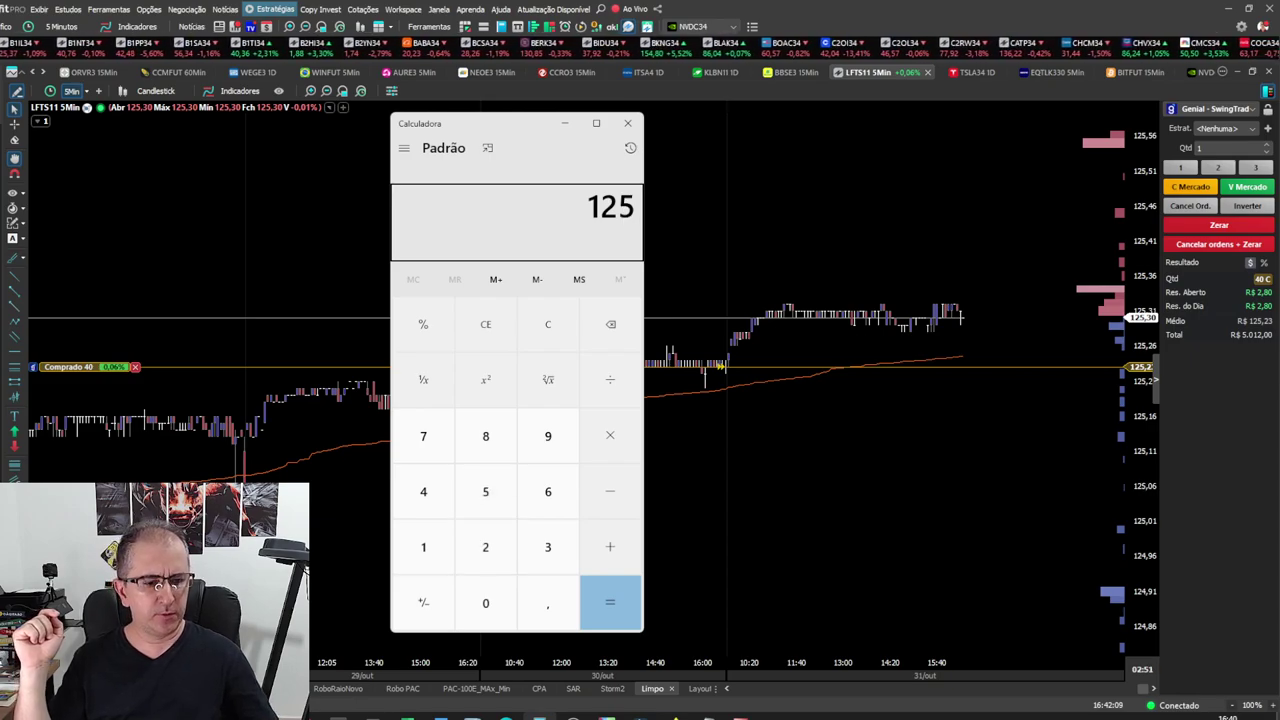
text(,23)
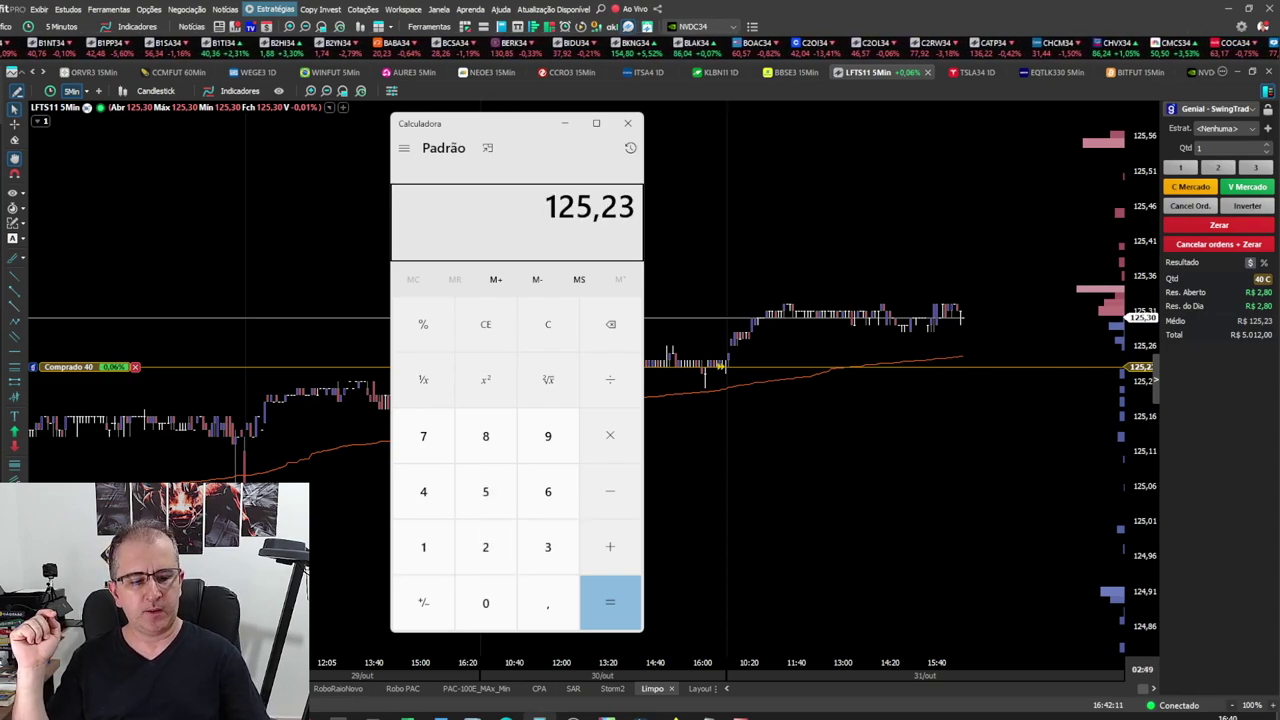
text(*40)
key(Return)
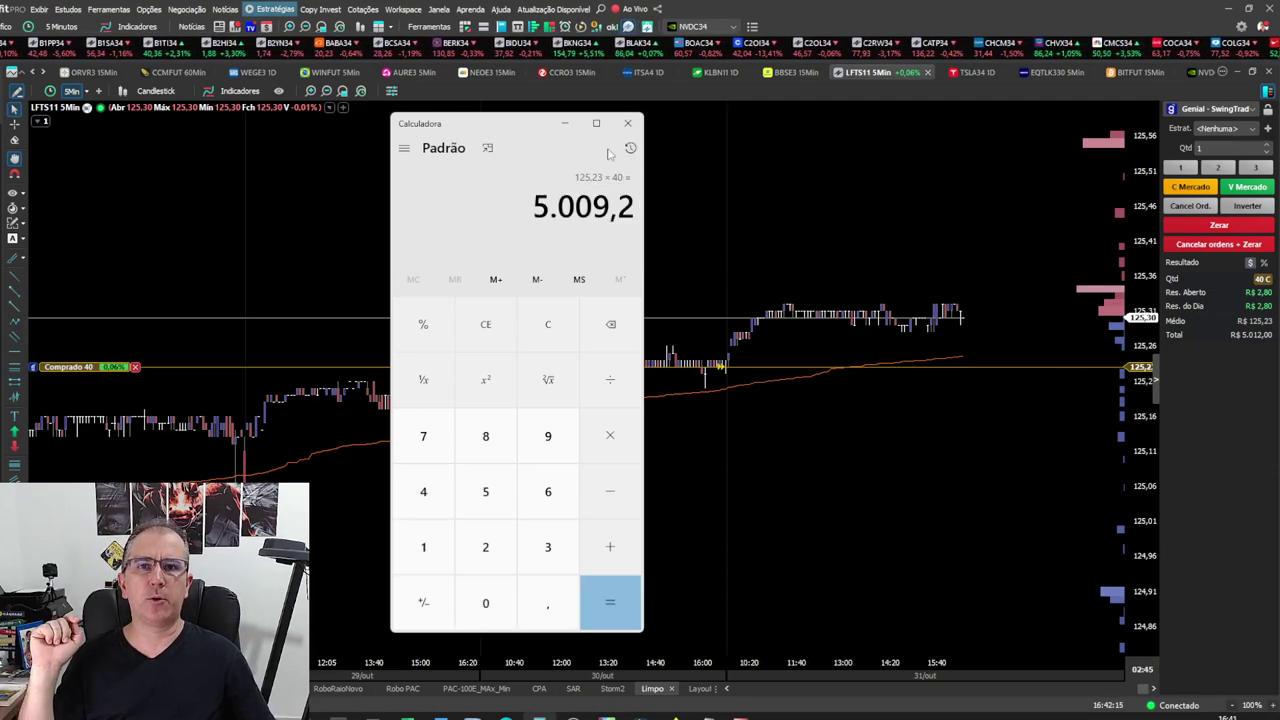
click(627, 123)
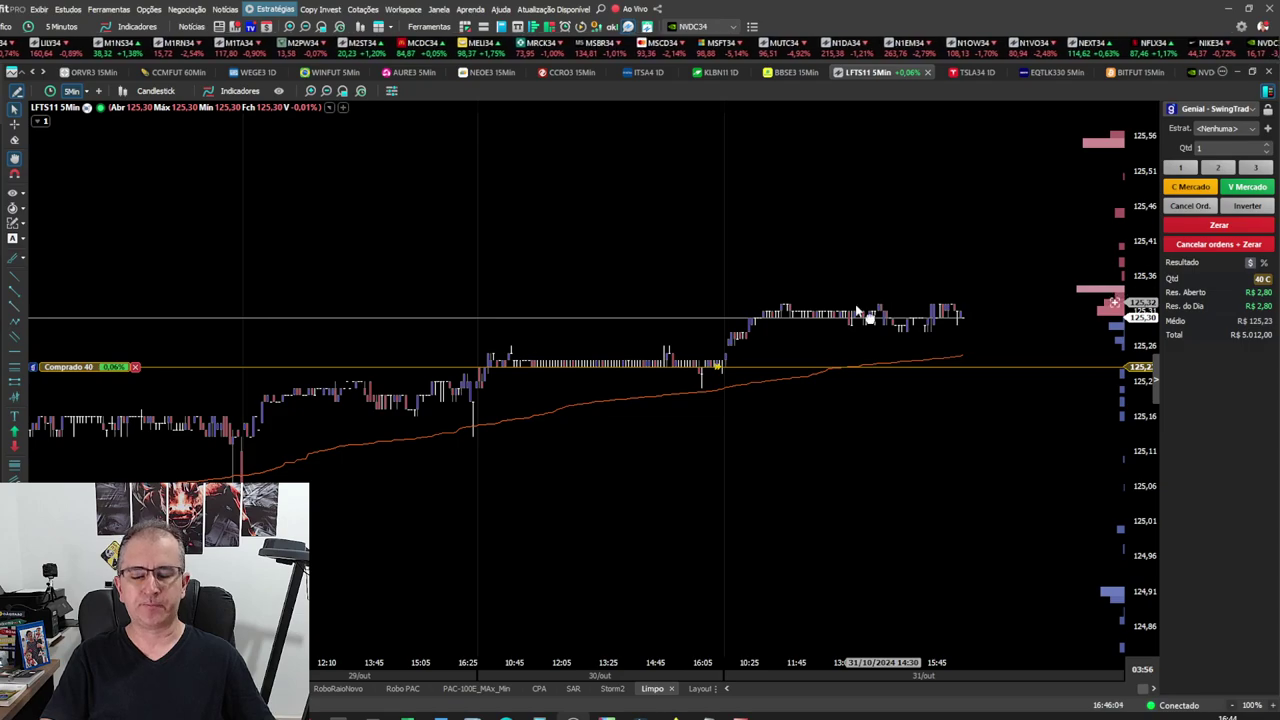
- Bring up the performance report and examine the CMIG4 operation and its equity curve
click(337, 717)
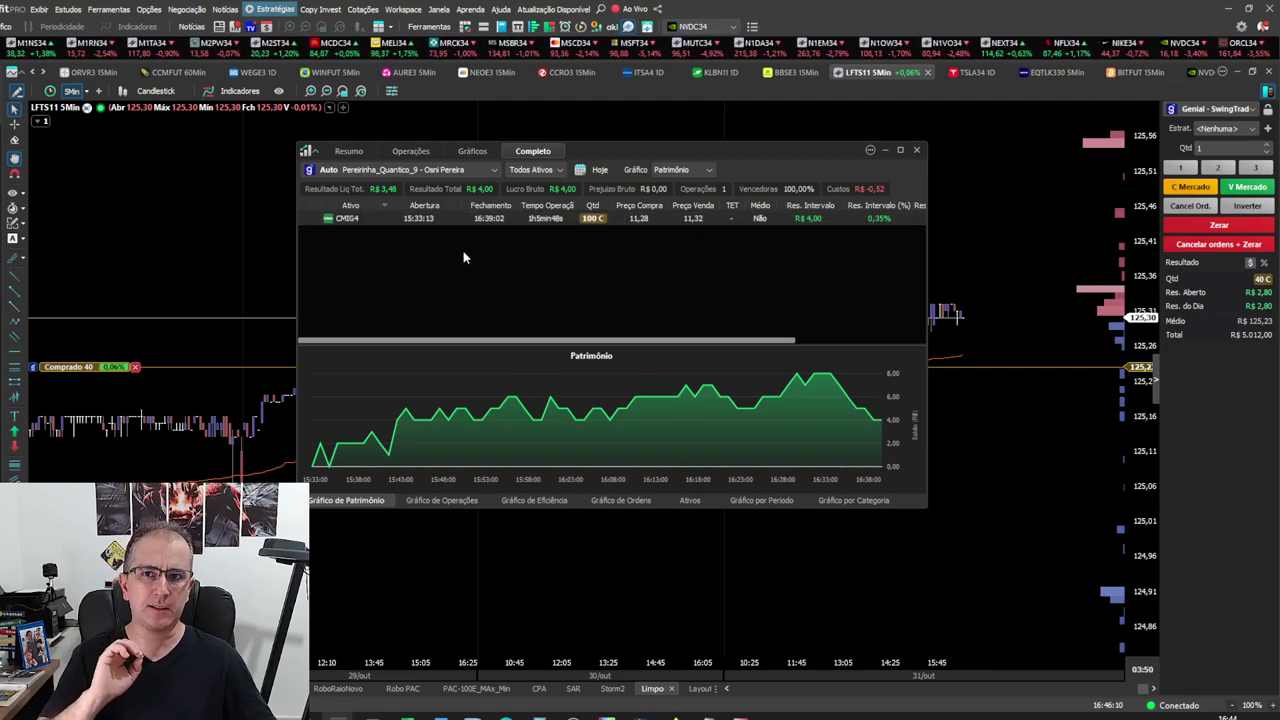
mouse_move(899, 424)
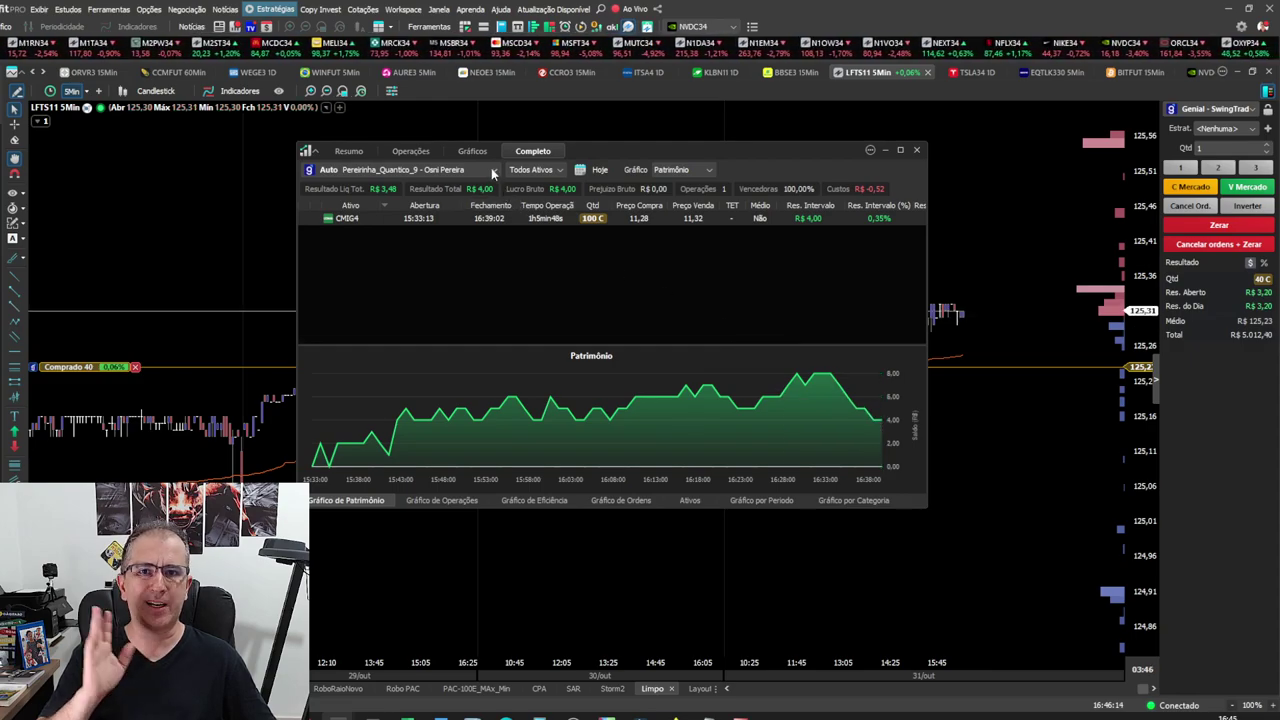
mouse_move(789, 340)
mouse_down()
mouse_move(920, 343)
mouse_move(777, 345)
mouse_up()
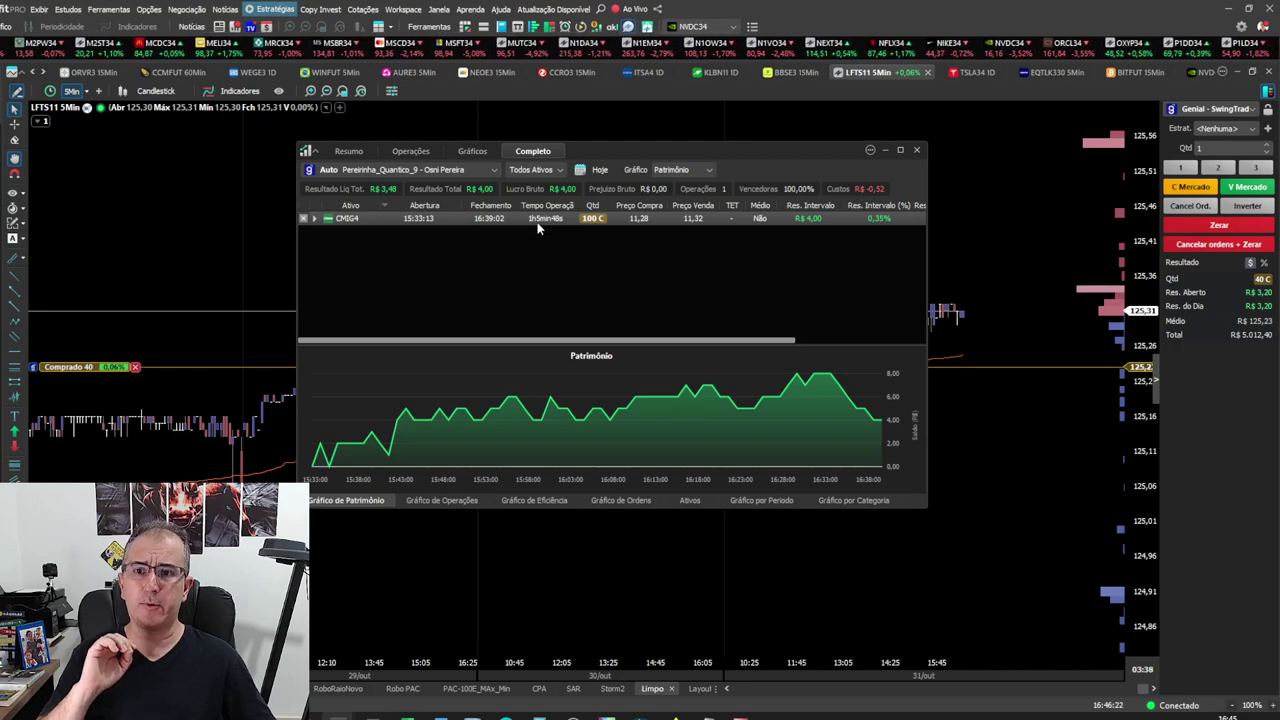
- Switch the performance report to the Pereirinha_Quantico_6 automation to view the AURE3 operation
click(499, 170)
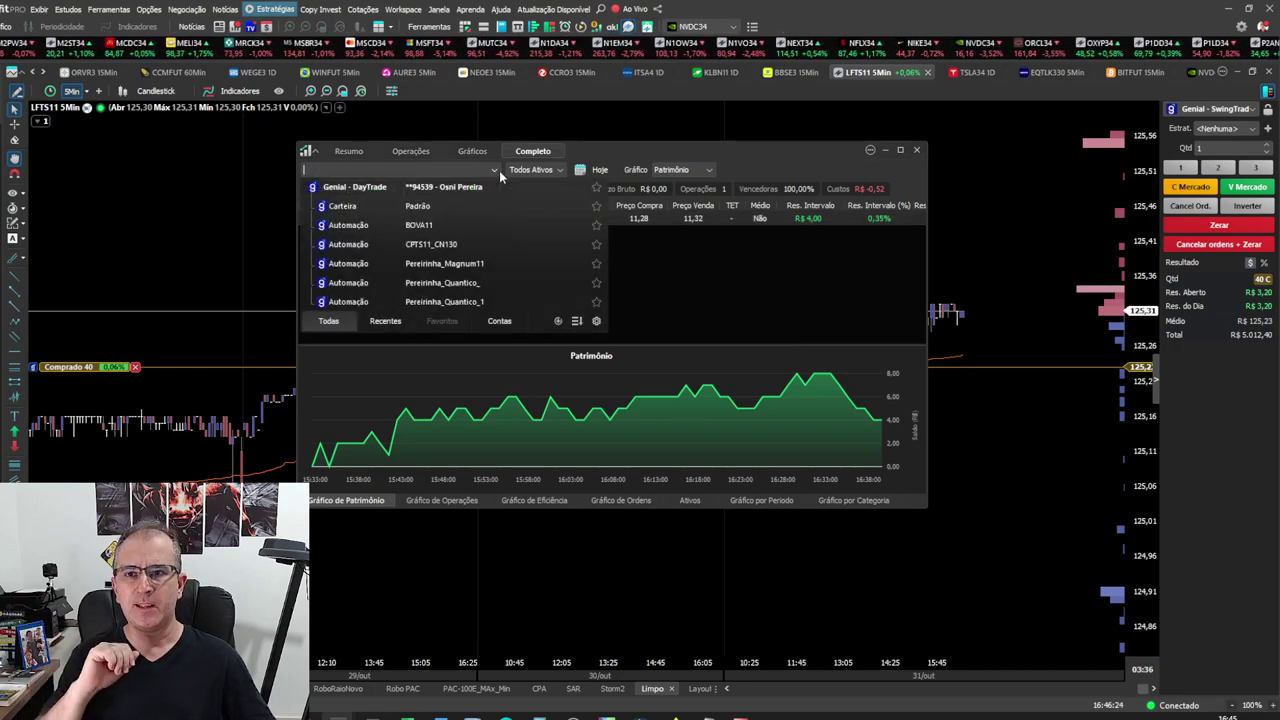
scroll(487, 214, down, 5)
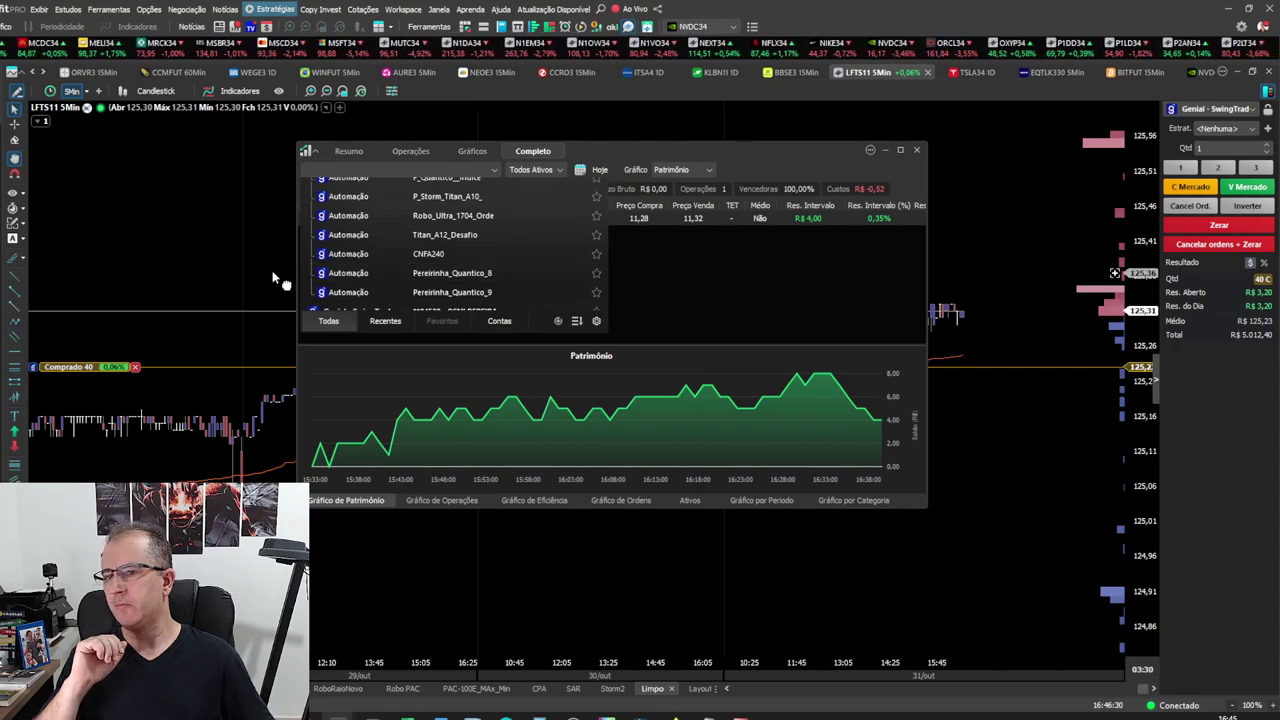
scroll(453, 267, down, 5)
scroll(453, 267, up, 2)
scroll(453, 265, up, 5)
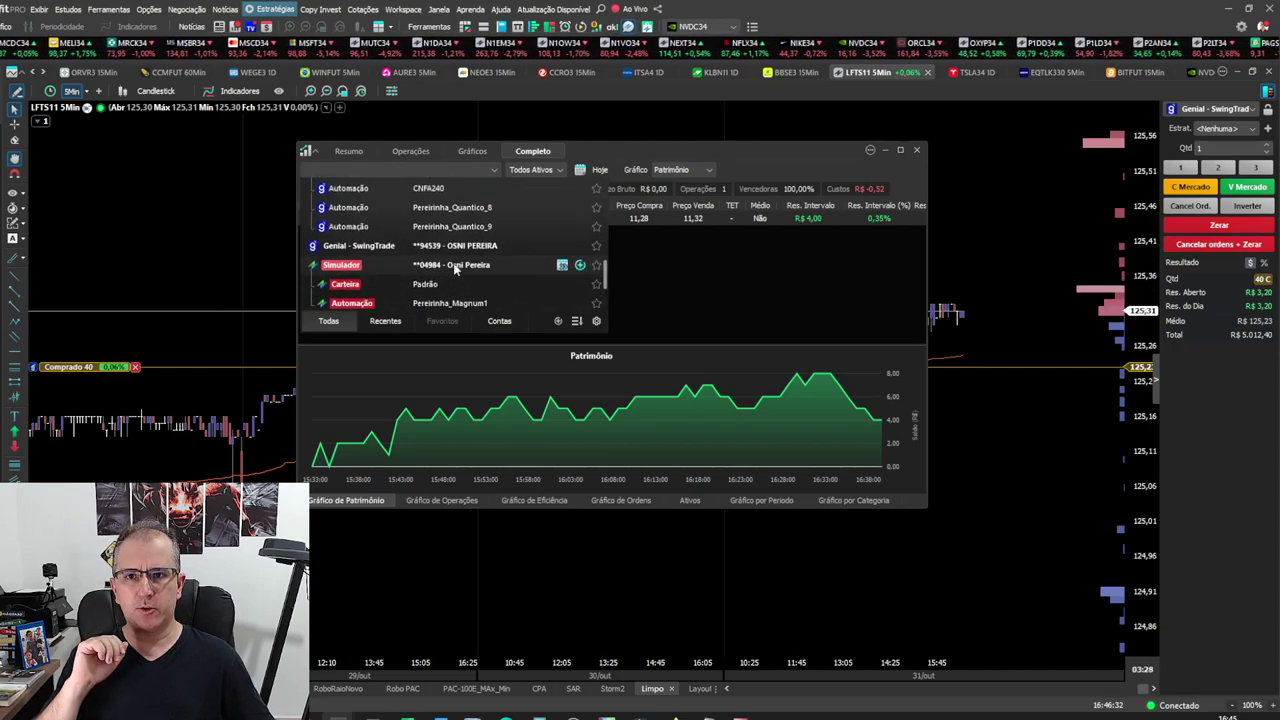
scroll(455, 268, up, 3)
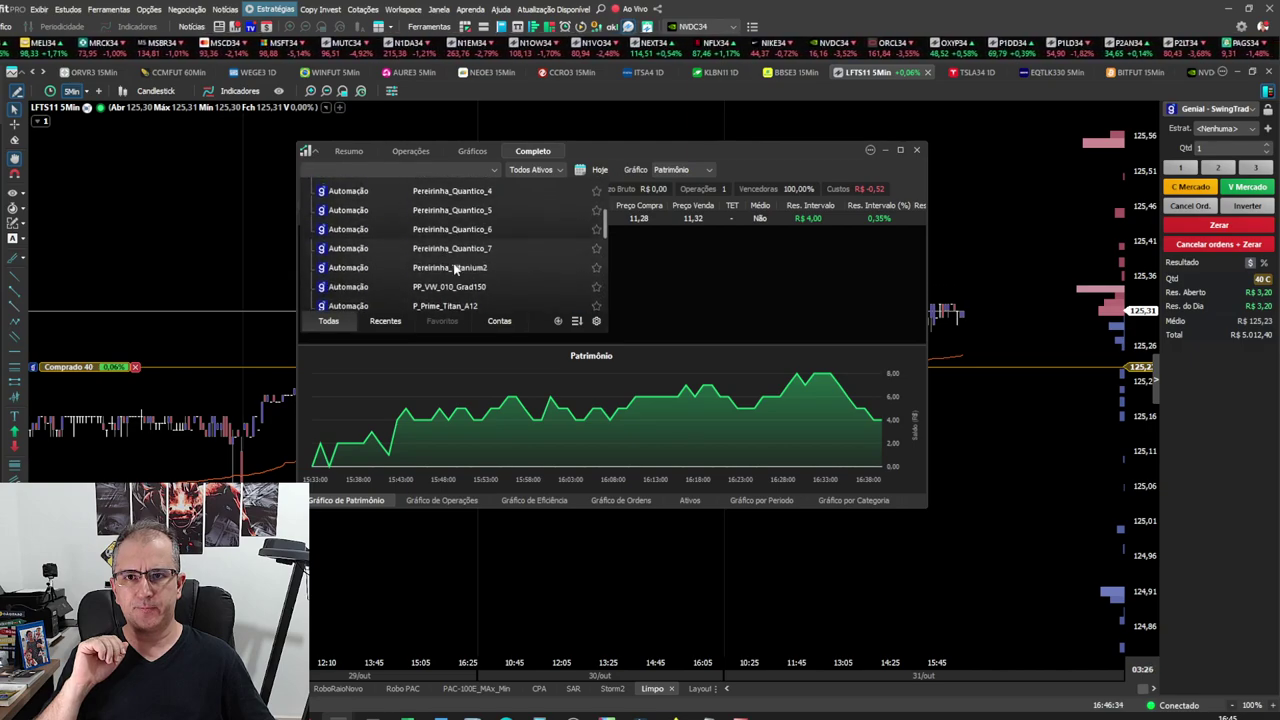
click(473, 244)
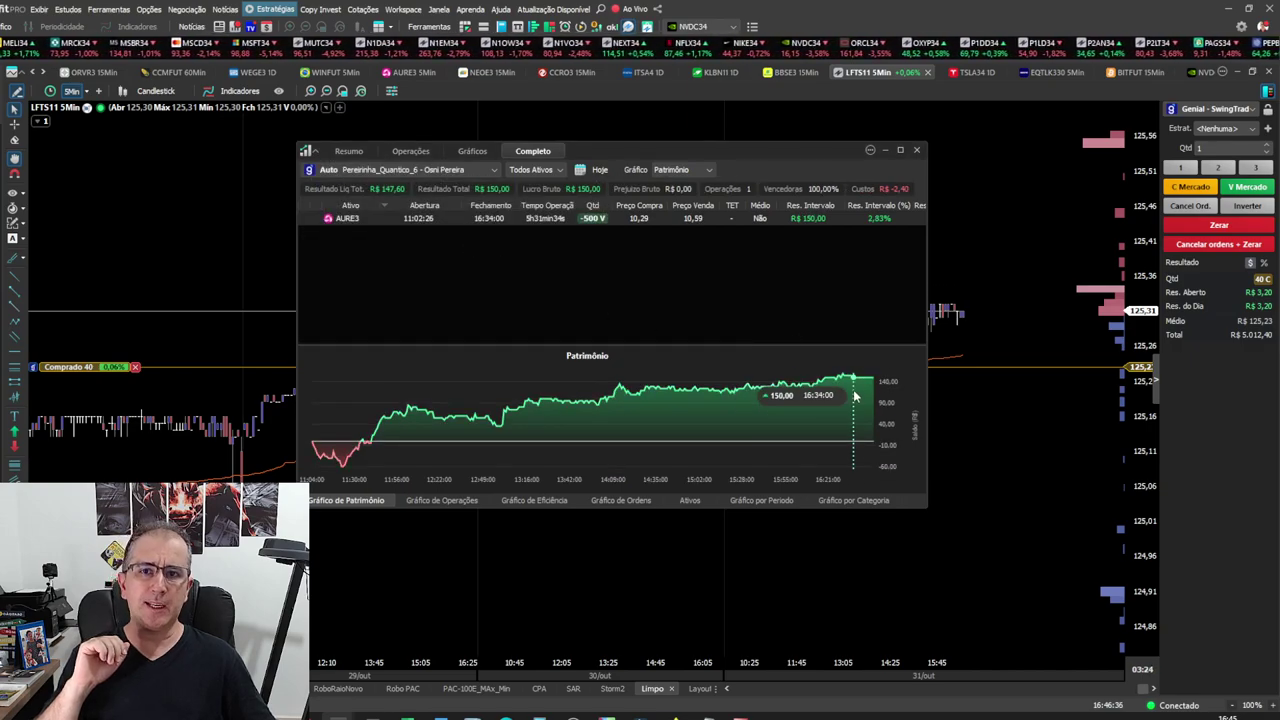
- Show the Titan_A12_Desafio automation in the performance report, review its WINZ24 operations, and put the report away
click(470, 169)
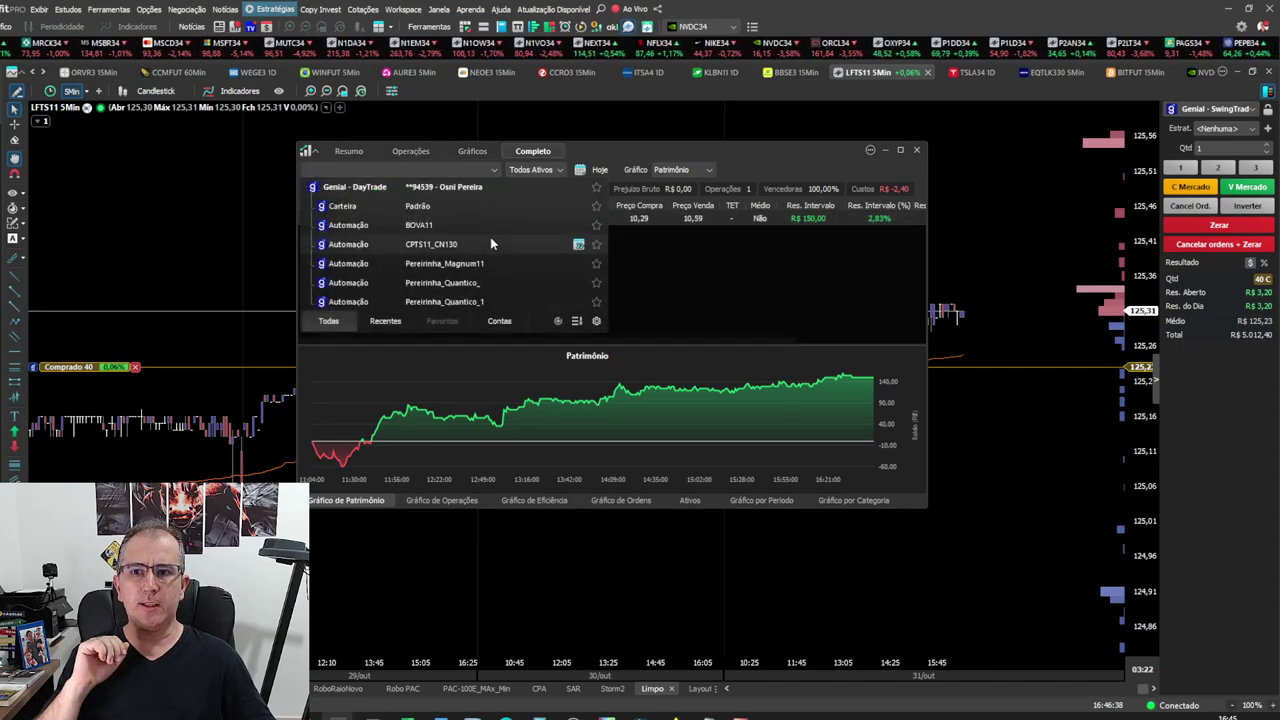
scroll(520, 275, down, 2)
scroll(520, 275, down, 5)
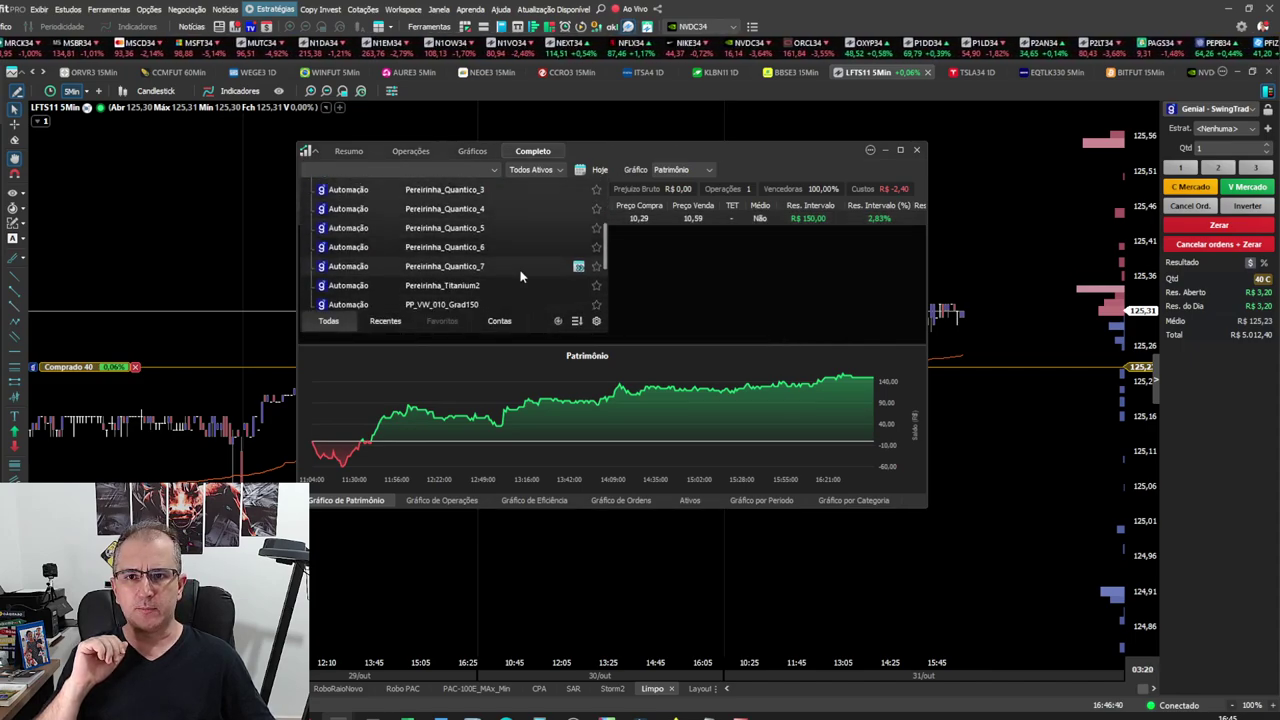
scroll(520, 277, down, 2)
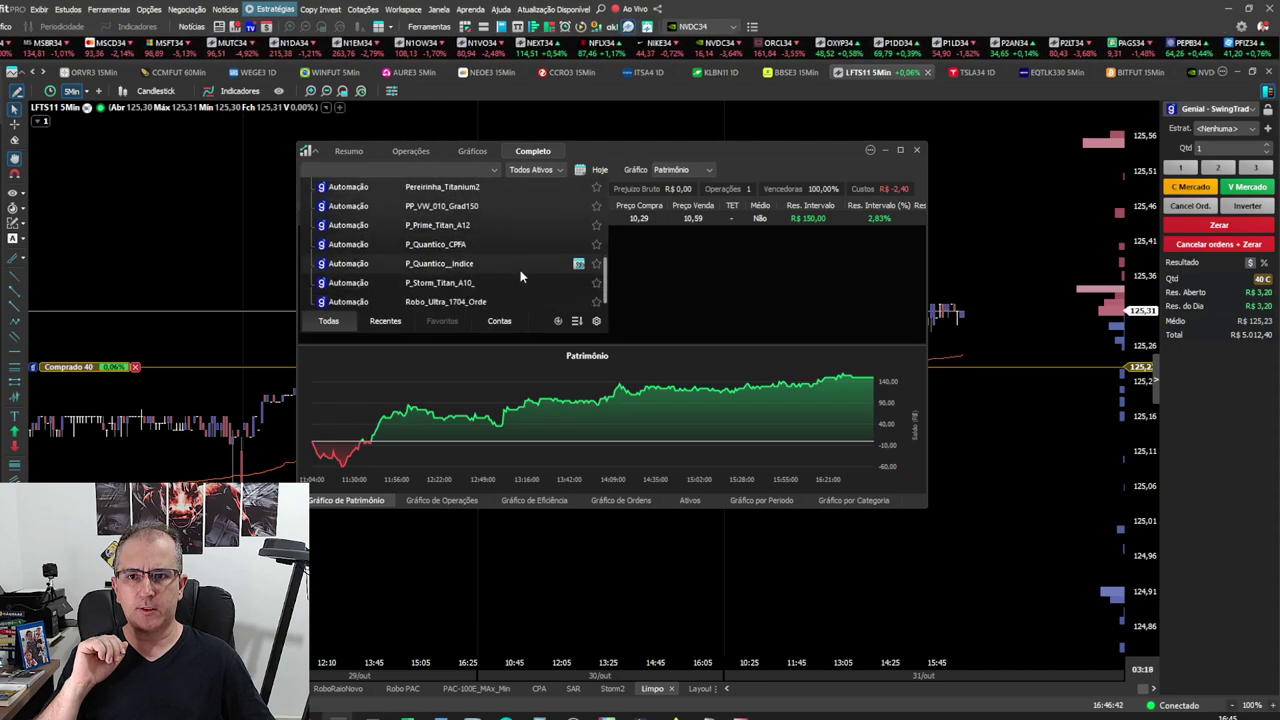
click(486, 285)
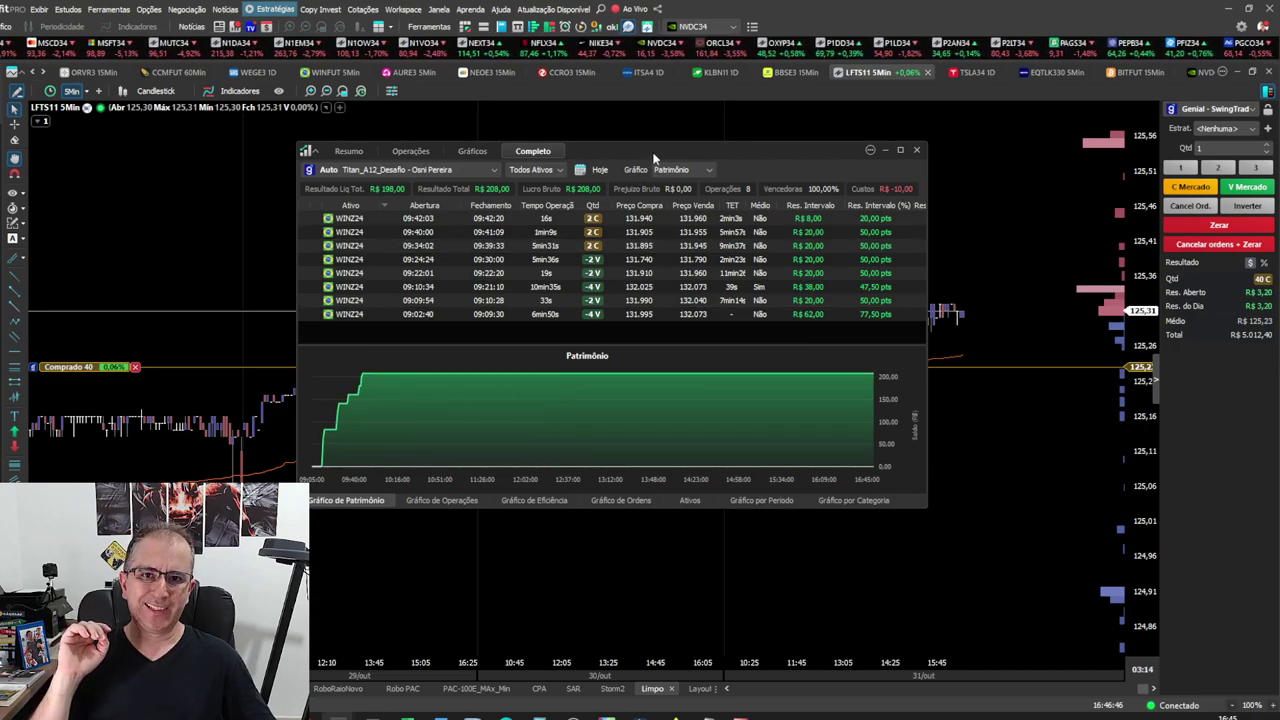
click(647, 26)
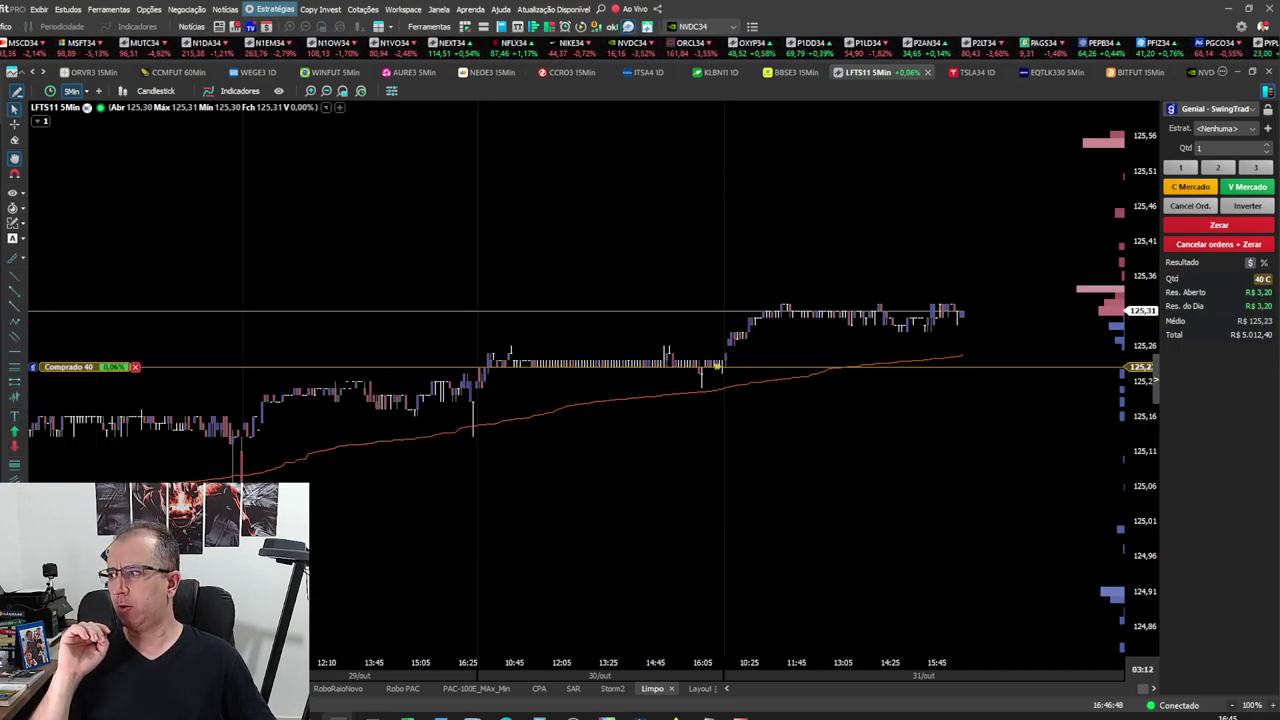
- Switch to the Resultados Robô Quântico workbook and record quantity 500 and result 148,82 under AURE3 VP FA 145 in the fourth entry row
mouse_move(407, 717)
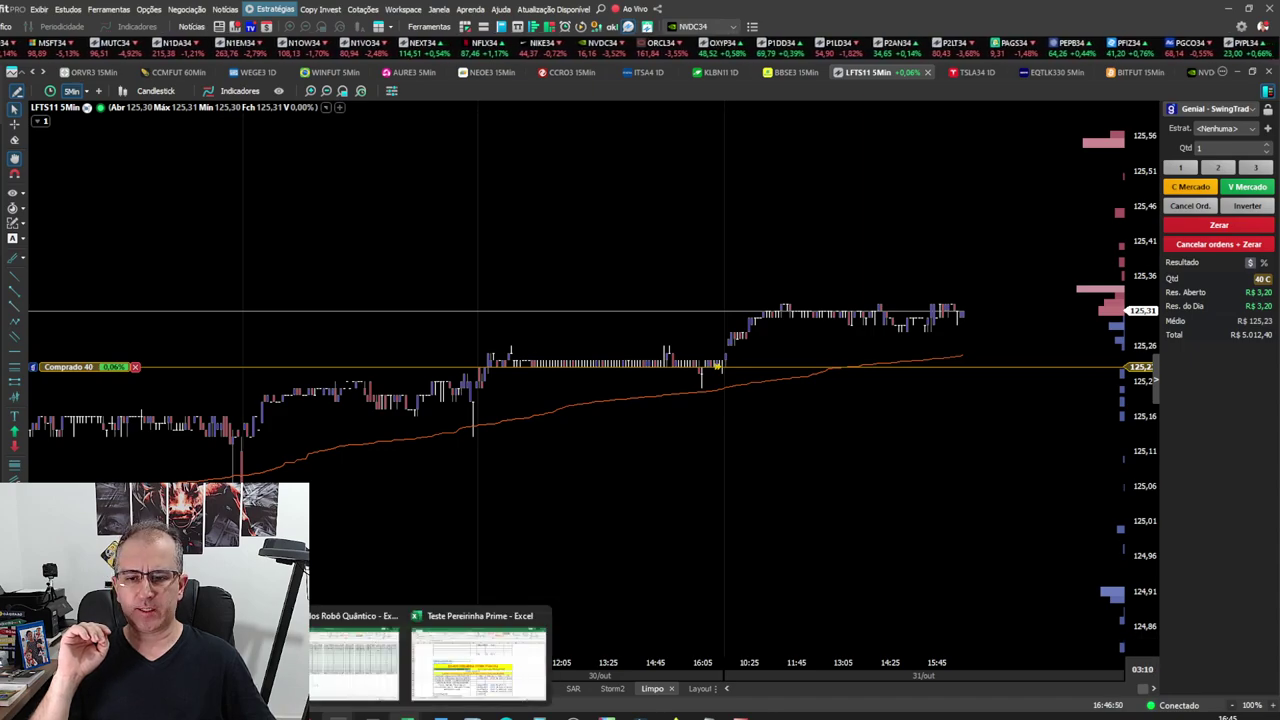
click(357, 655)
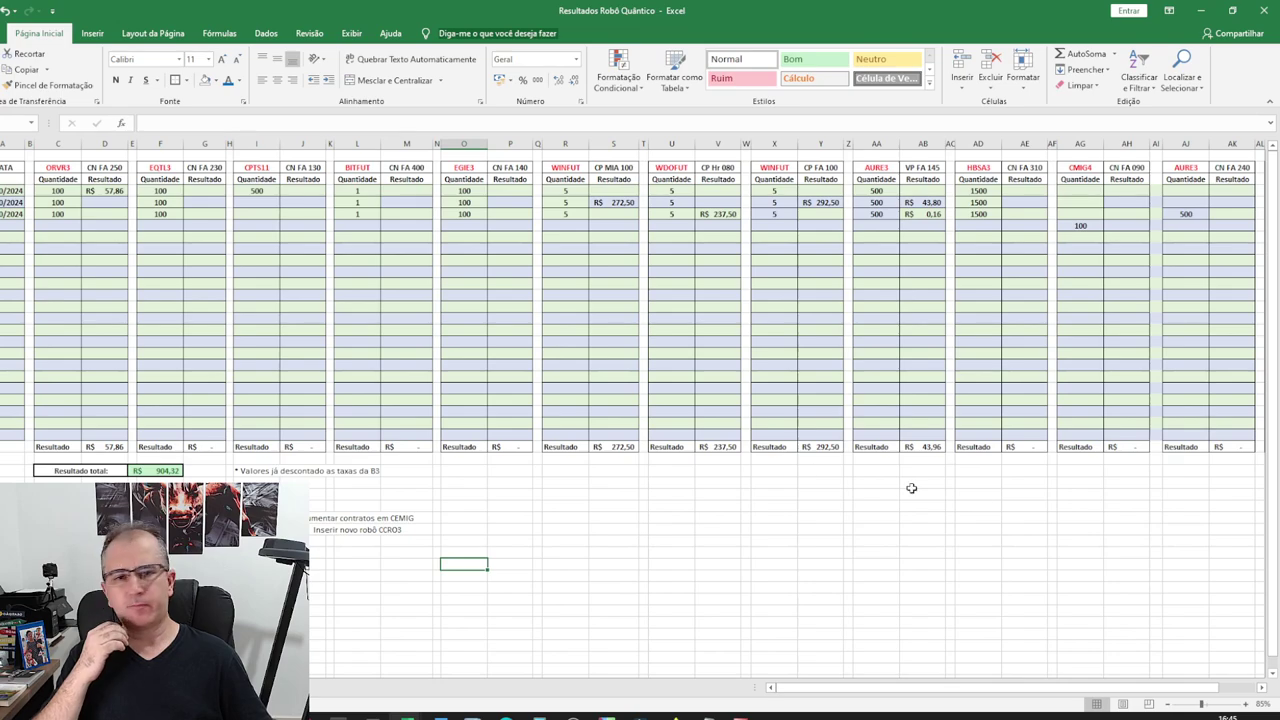
drag(1045, 692, 1077, 692)
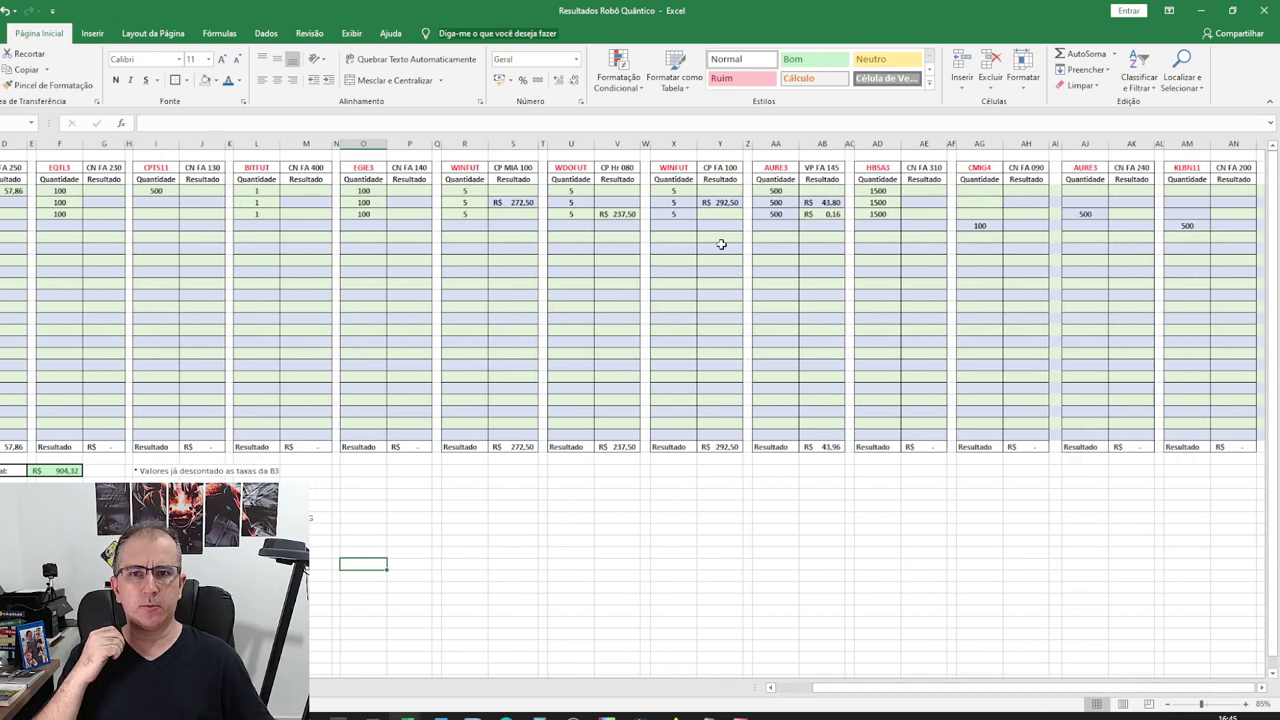
click(779, 227)
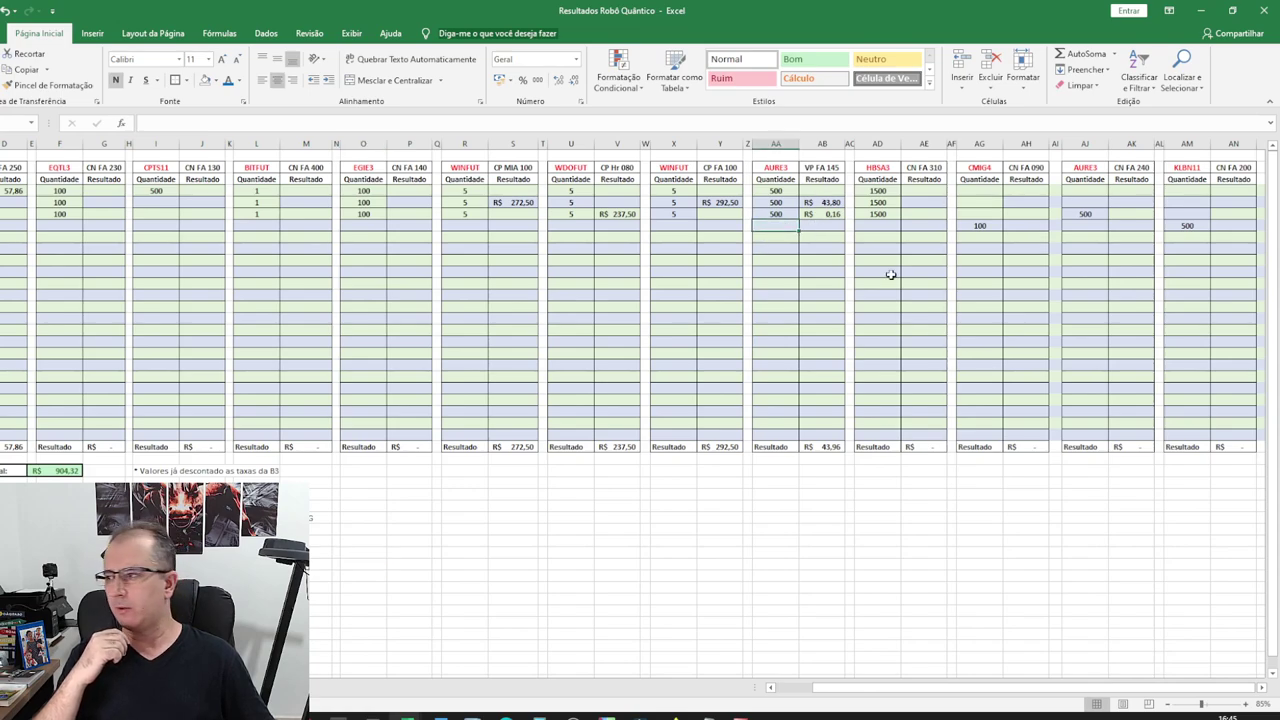
text(500)
key(Tab)
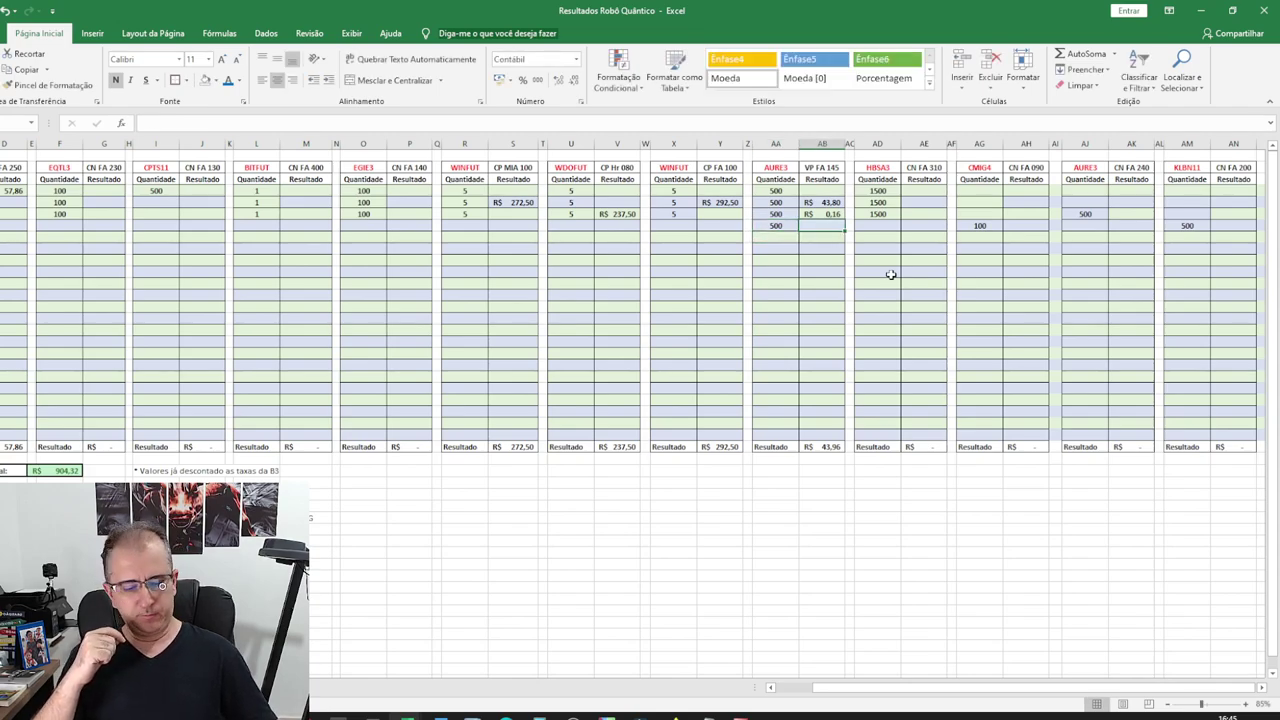
text(148,82)
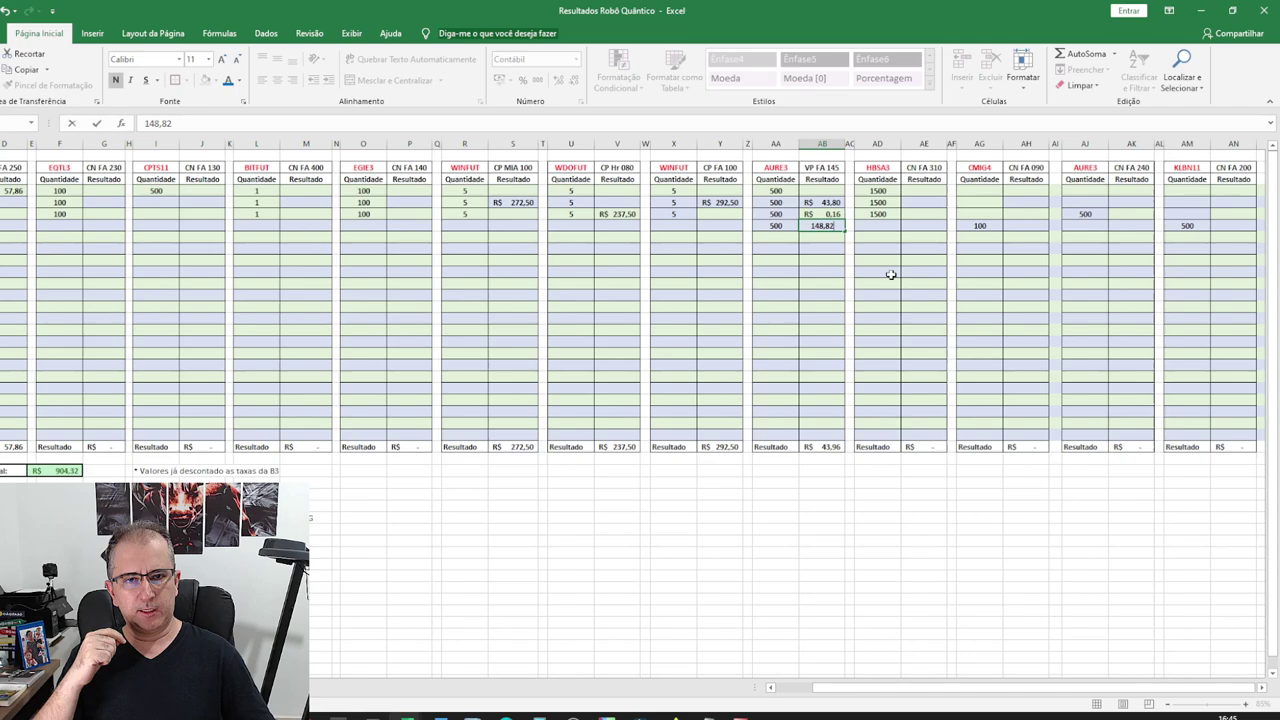
key(Return)
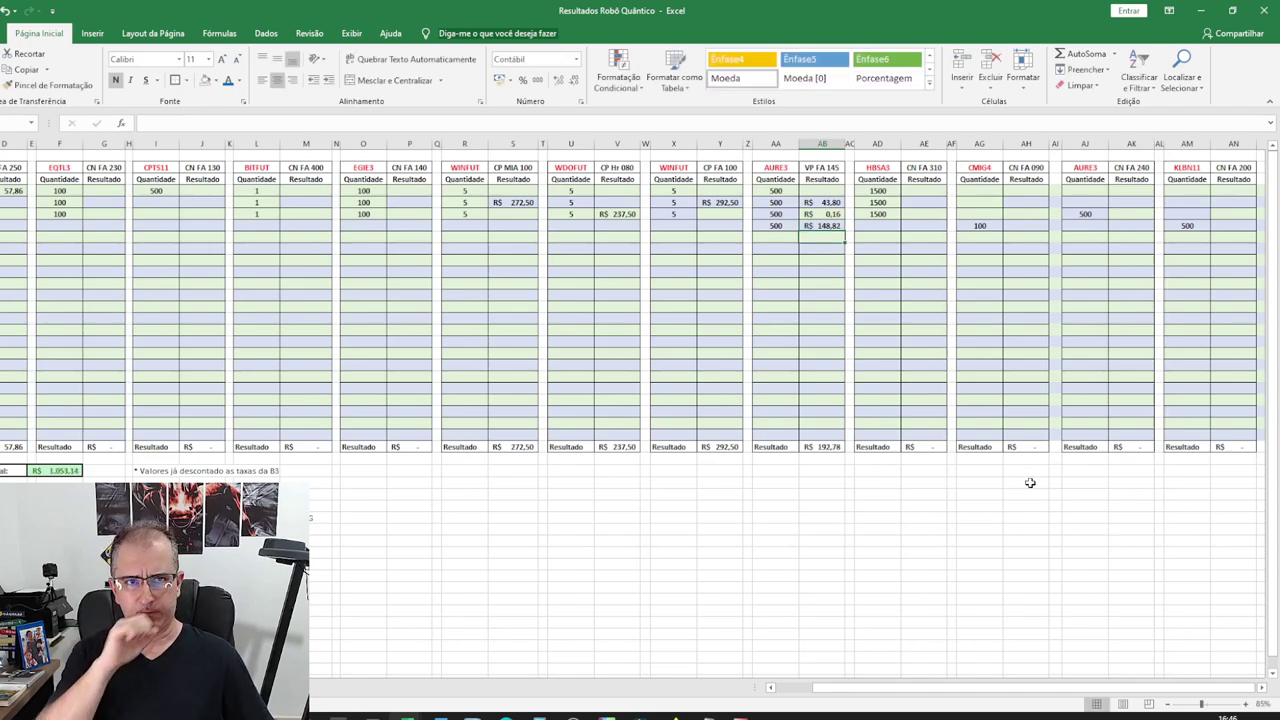
- Record the result 3,48 for the CMIG4 CN FA 090 operation beside its quantity of 100
click(982, 226)
click(1018, 226)
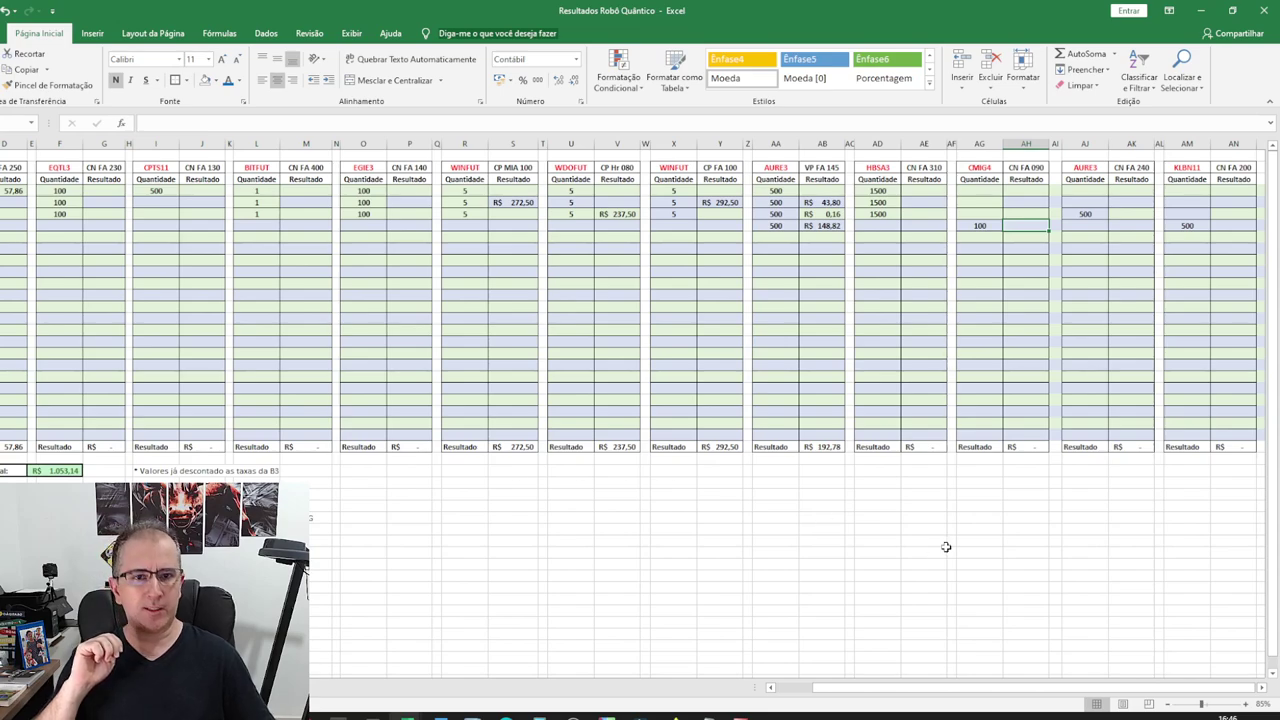
text(3,48)
key(Return)
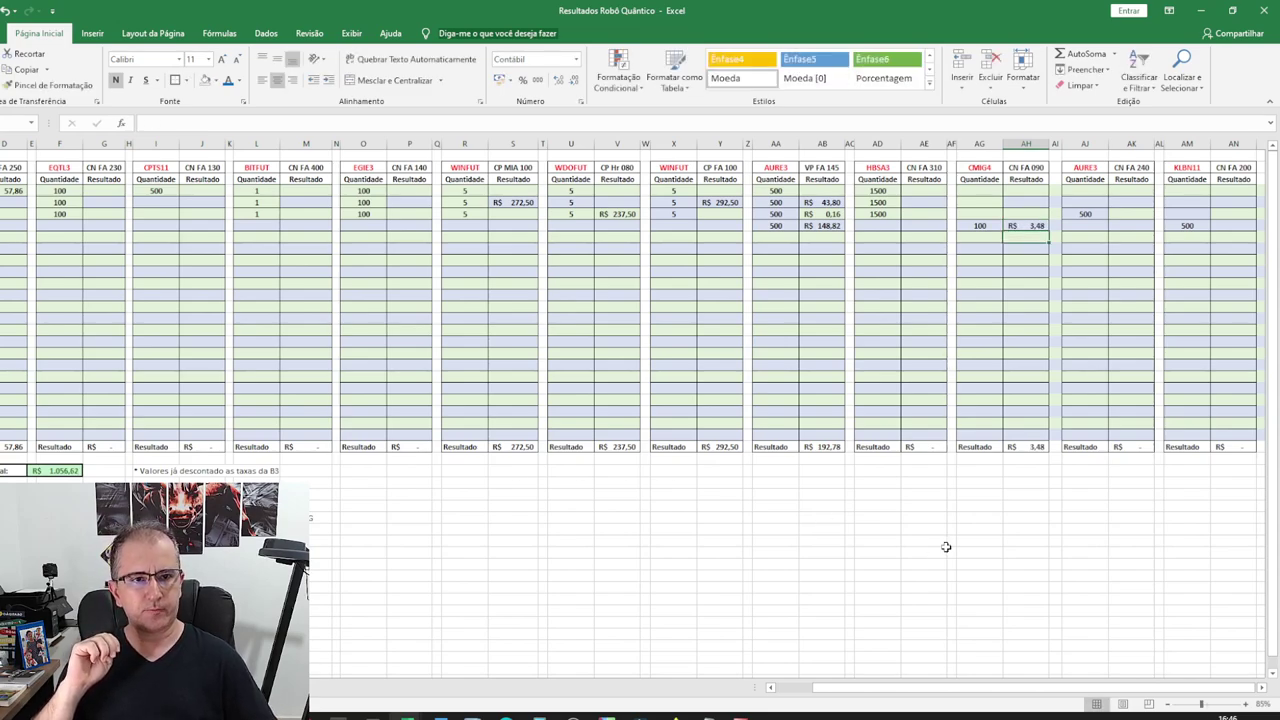
- Fill in the date 31/10/2024 in the date column for the new row of results
scroll(1072, 688, left, 3)
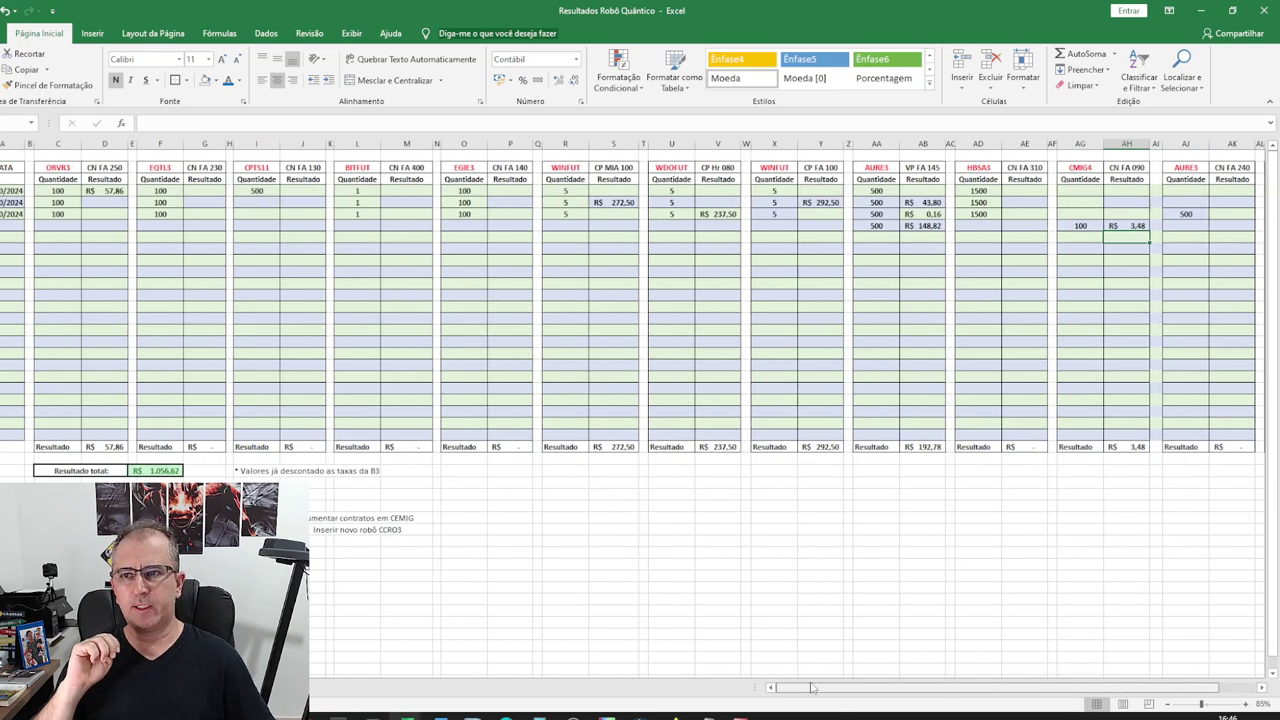
click(14, 234)
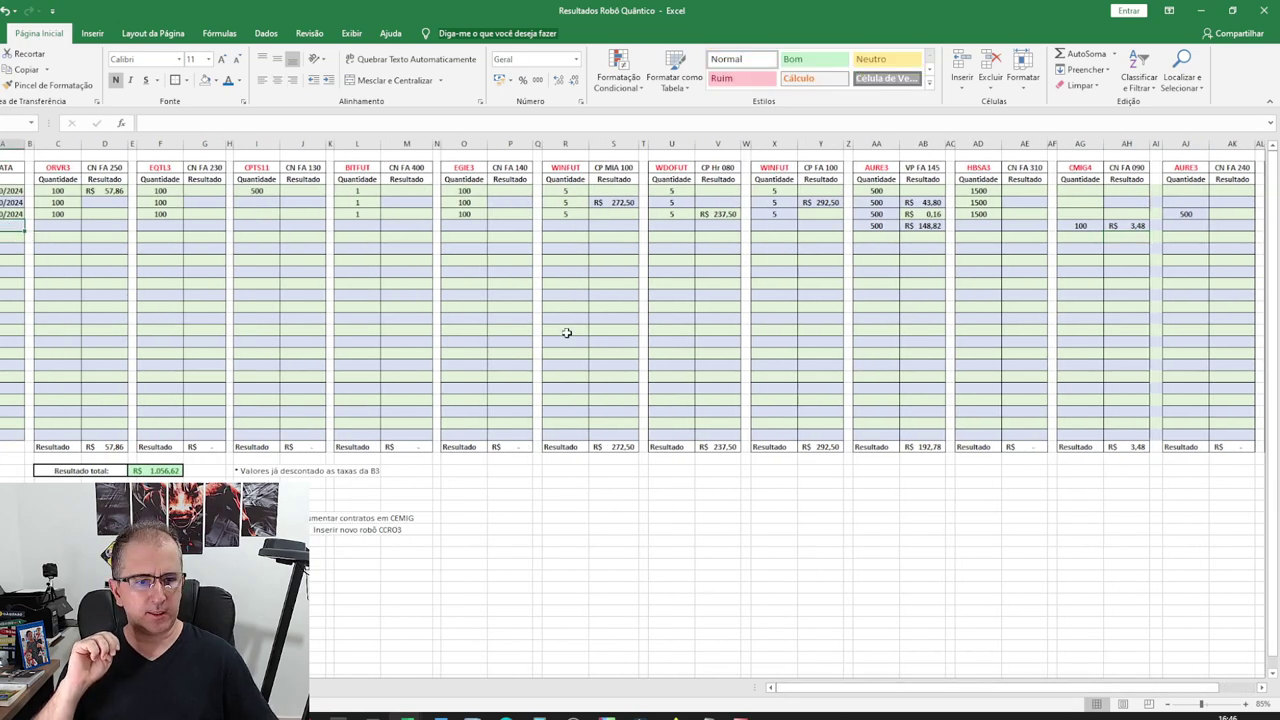
text(31/10/)
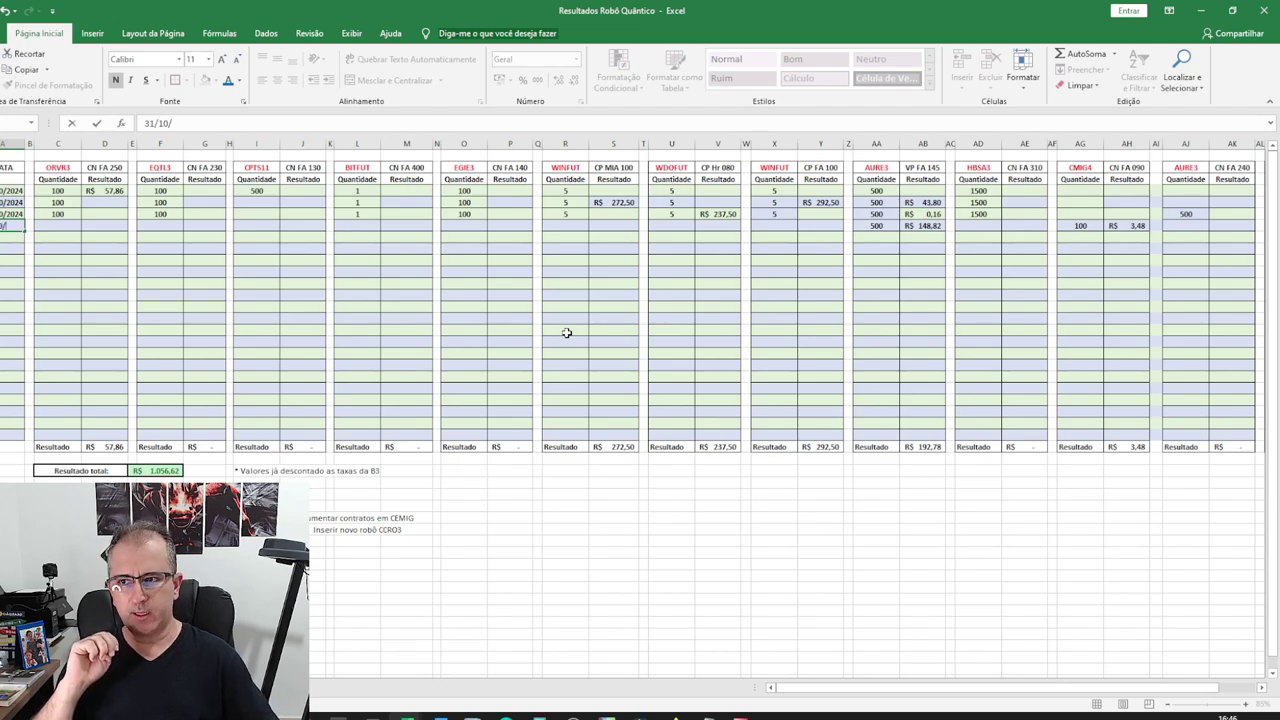
text(2024)
key(Return)
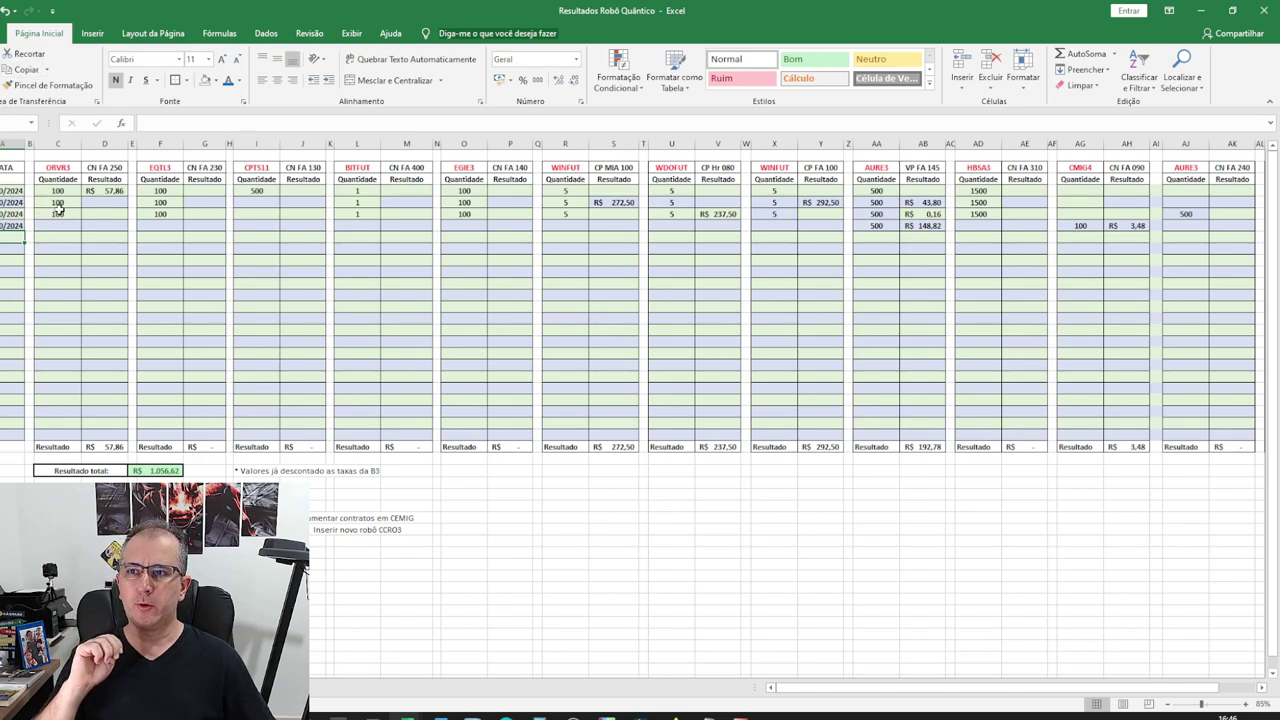
- Review the overall total and the results of each automation across the sheet, finishing on the CPTS11 column
click(164, 470)
click(700, 540)
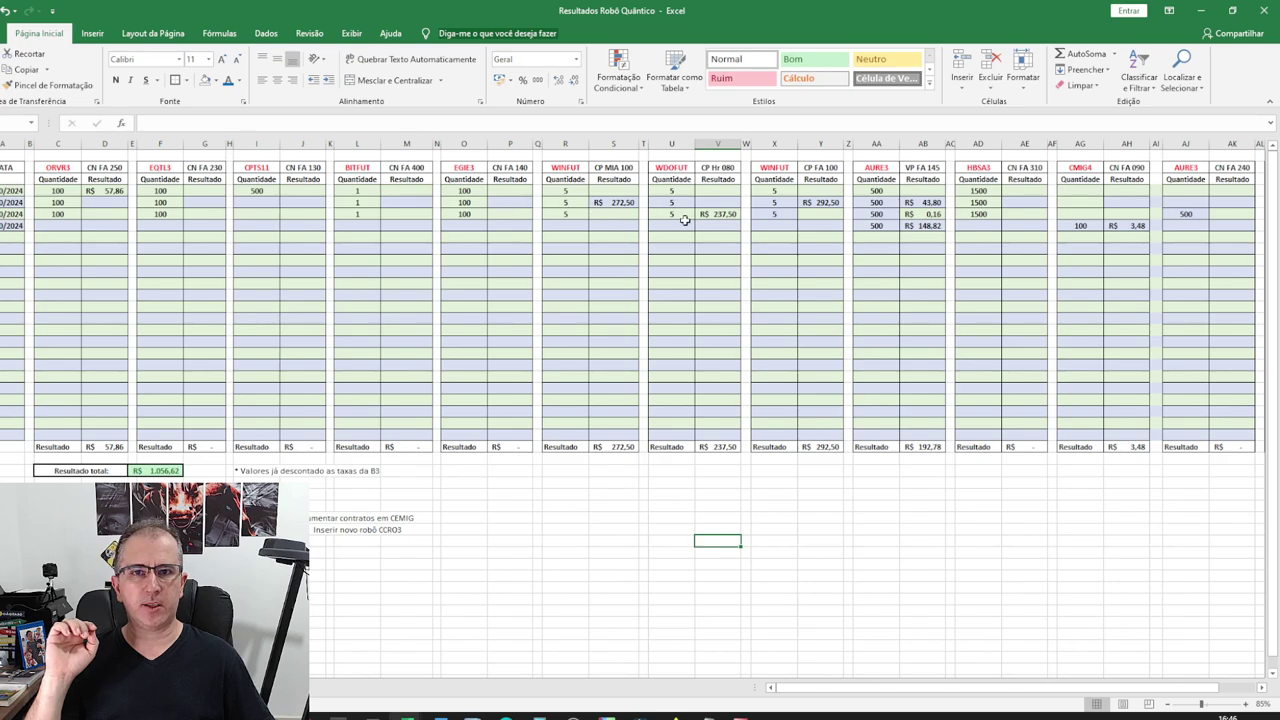
click(1198, 249)
drag(1053, 693, 1060, 693)
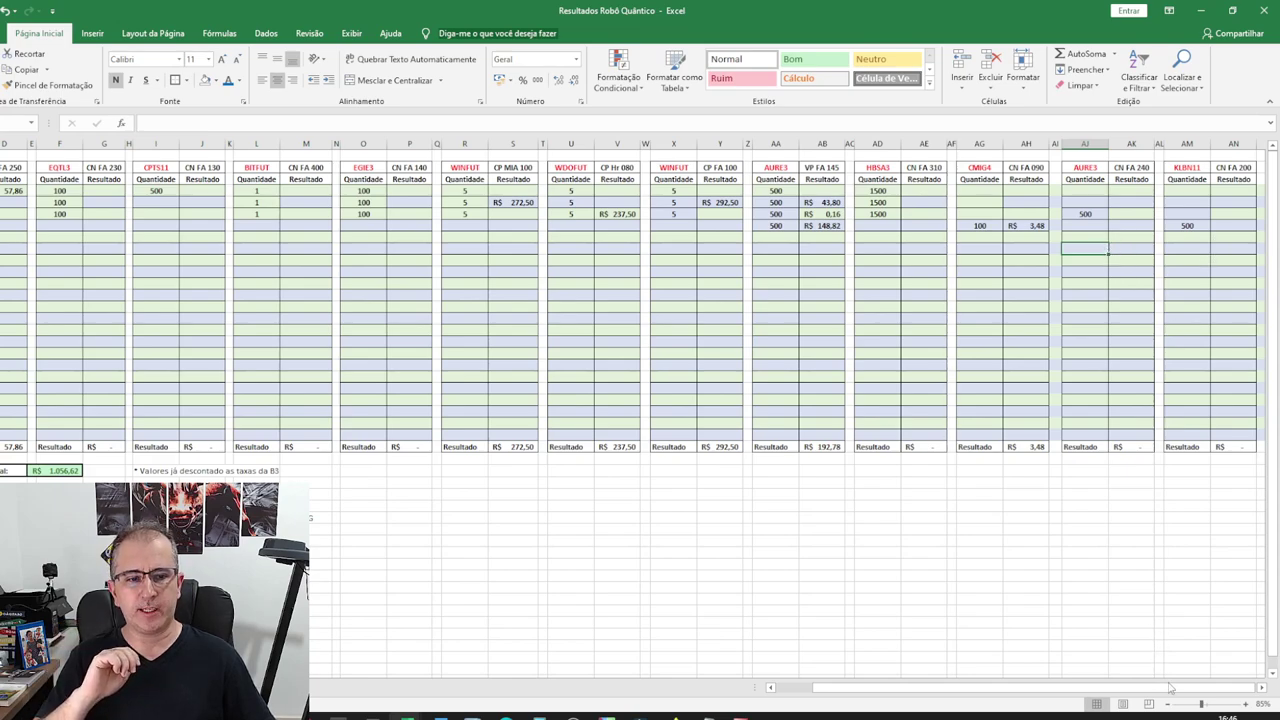
drag(1171, 688, 992, 693)
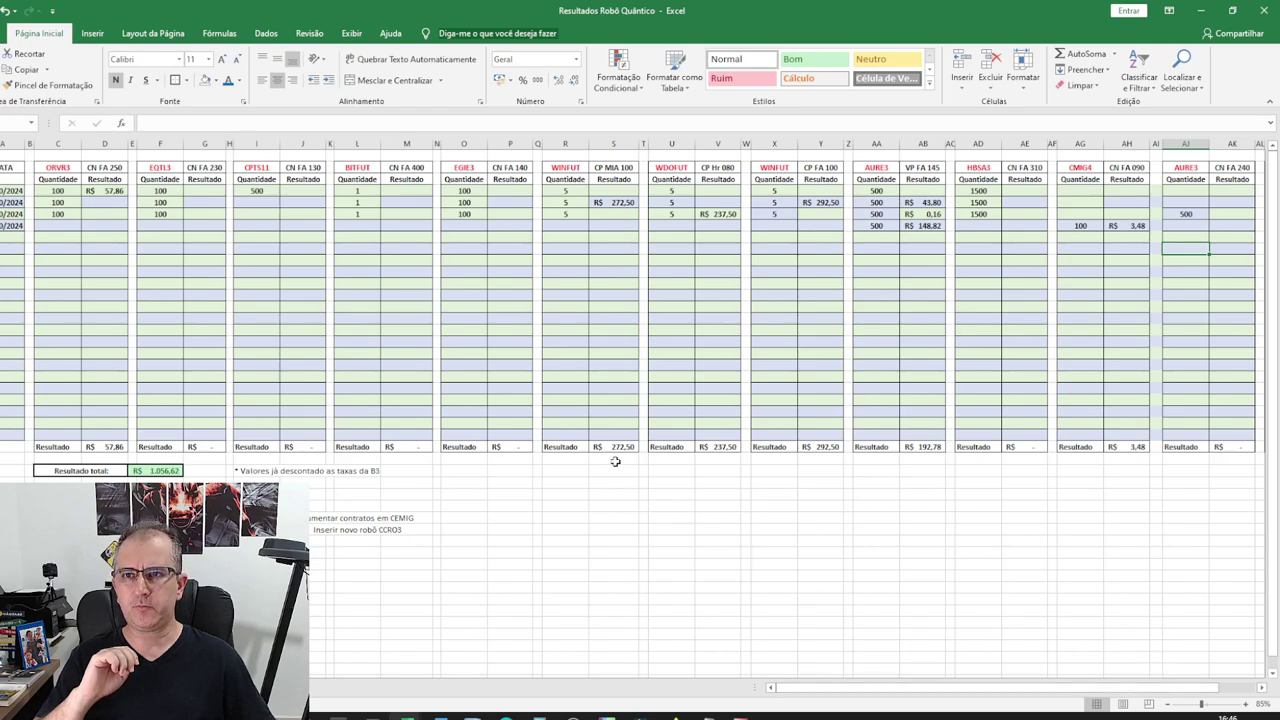
click(251, 143)
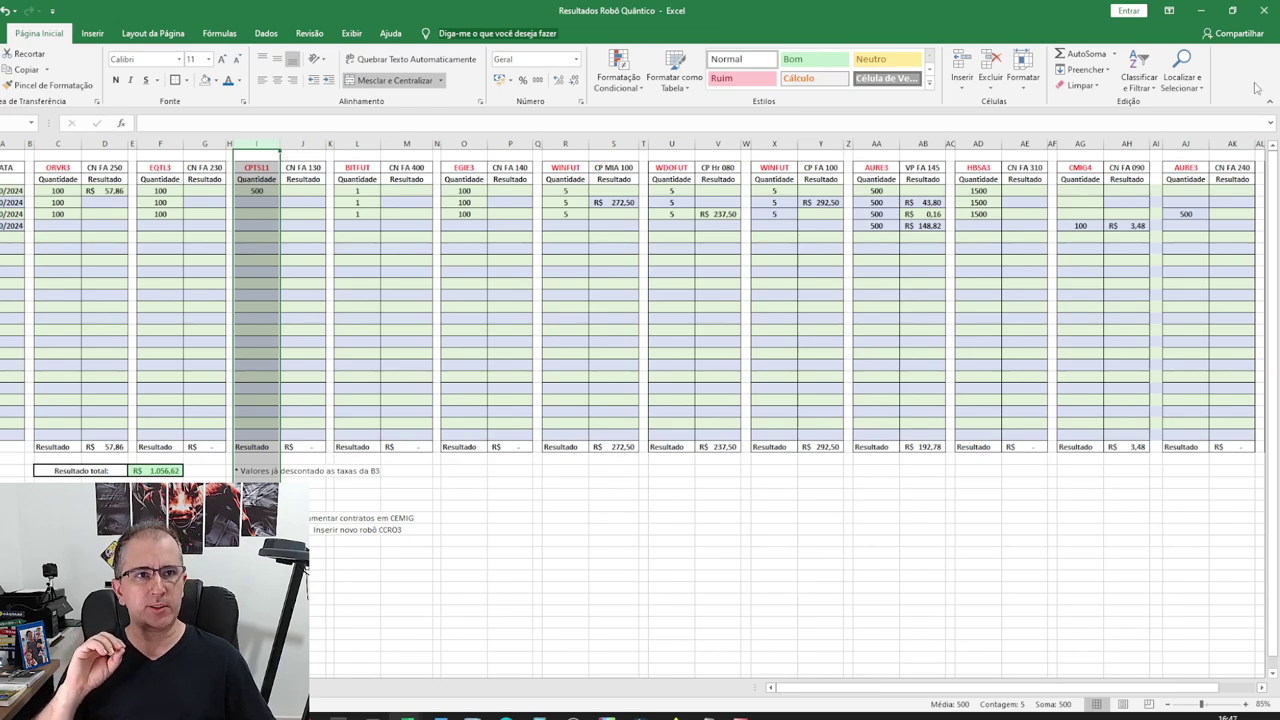
- Switch back to ProfitPro and choose the Genial - SwingTrade account for the chart's trading panel
click(1200, 12)
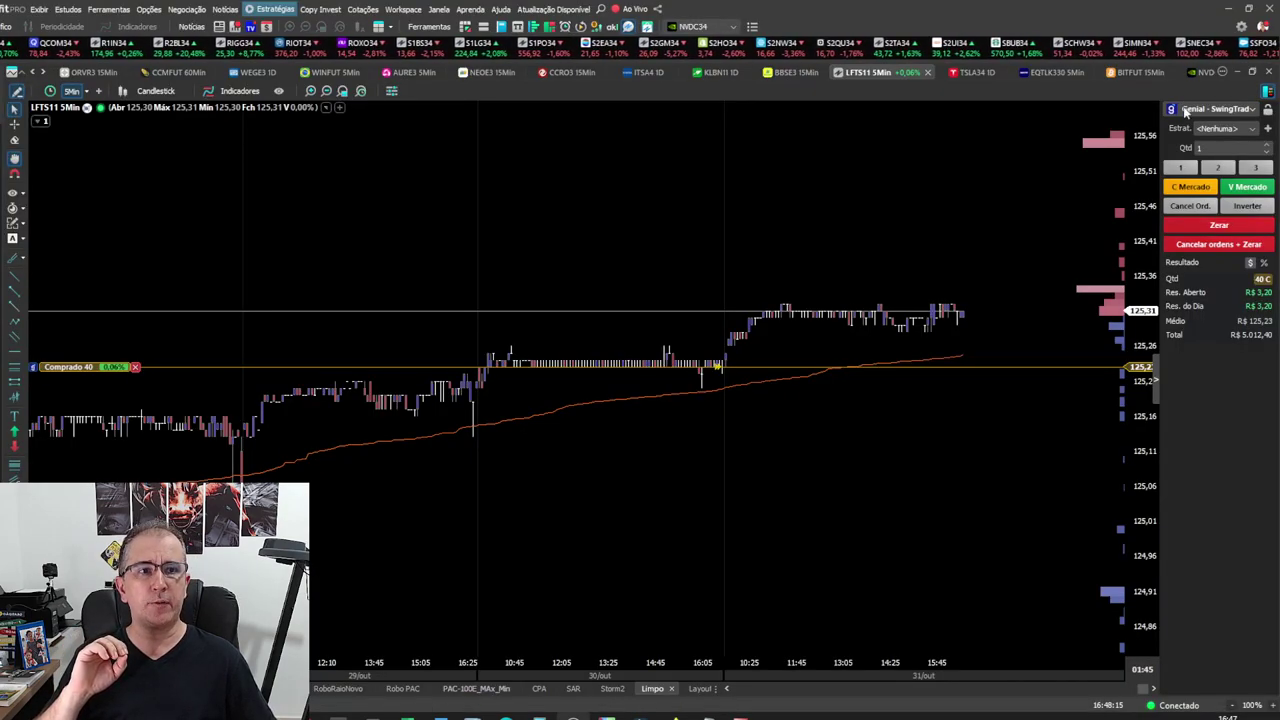
scroll(1030, 141, down, 5)
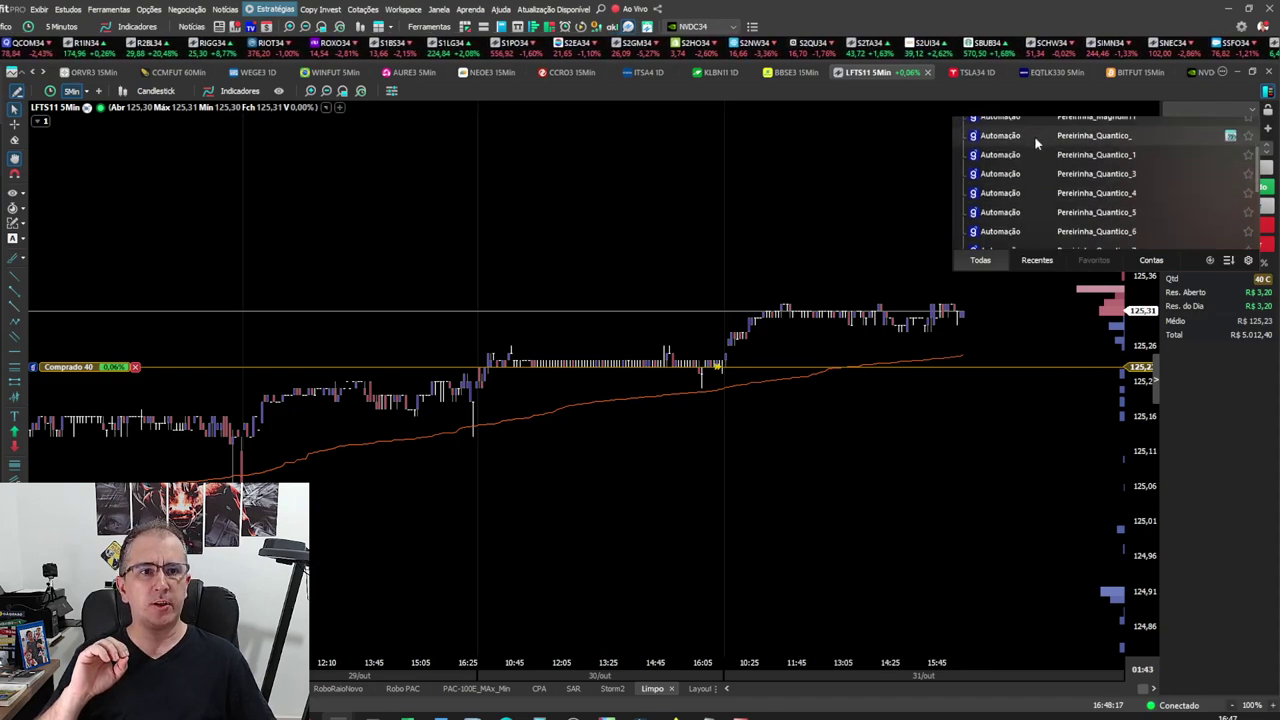
scroll(1030, 141, down, 5)
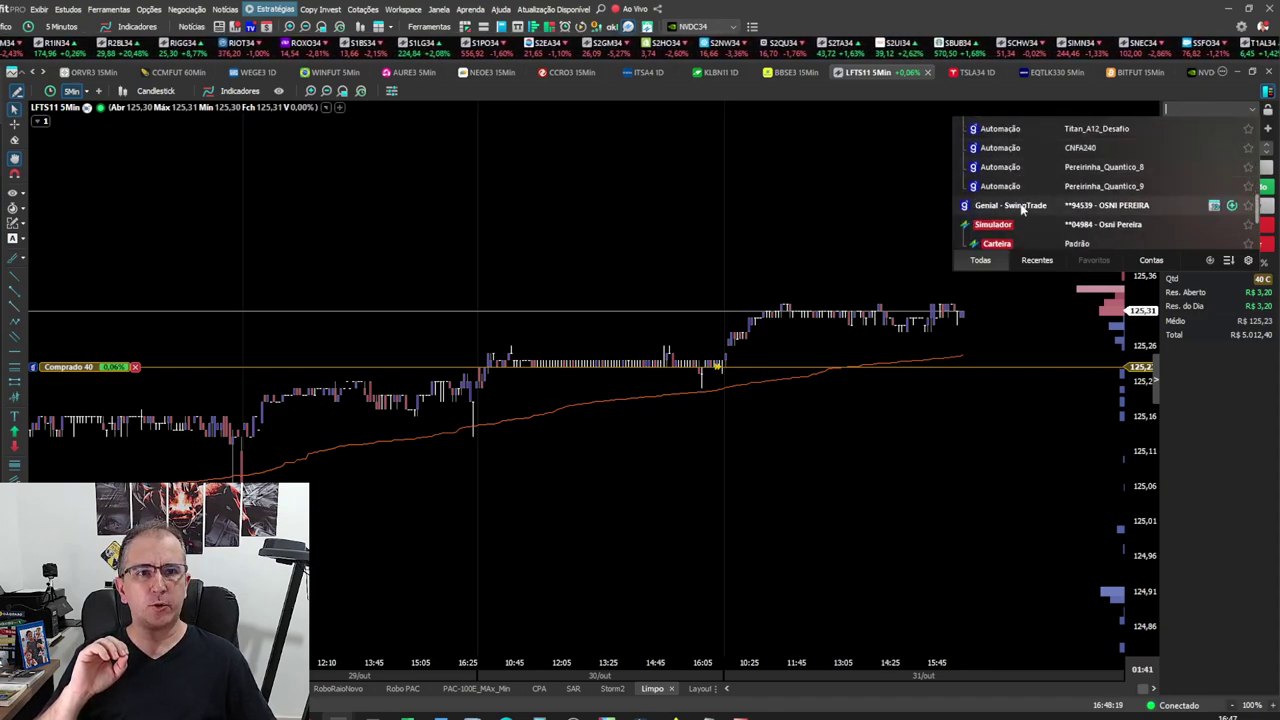
click(1020, 203)
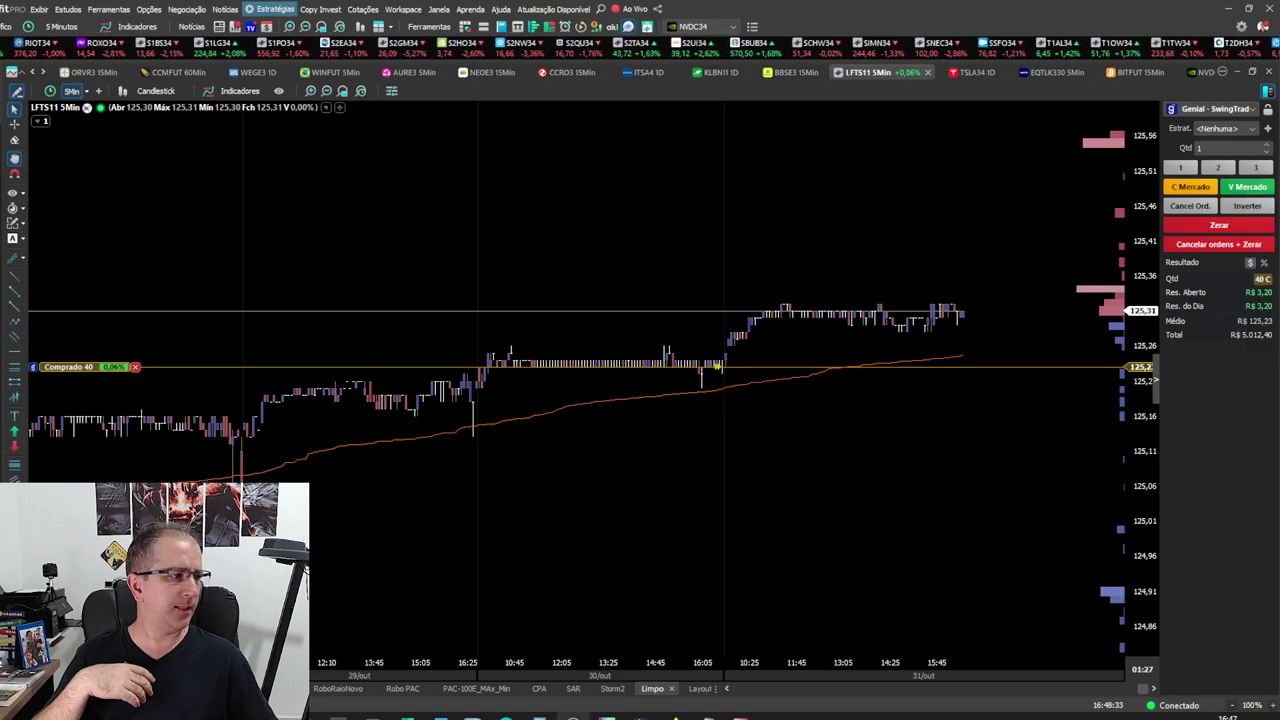
- Load CPTS11 into the 5-minute chart and examine its bought position against the October price movement
text(CPT)
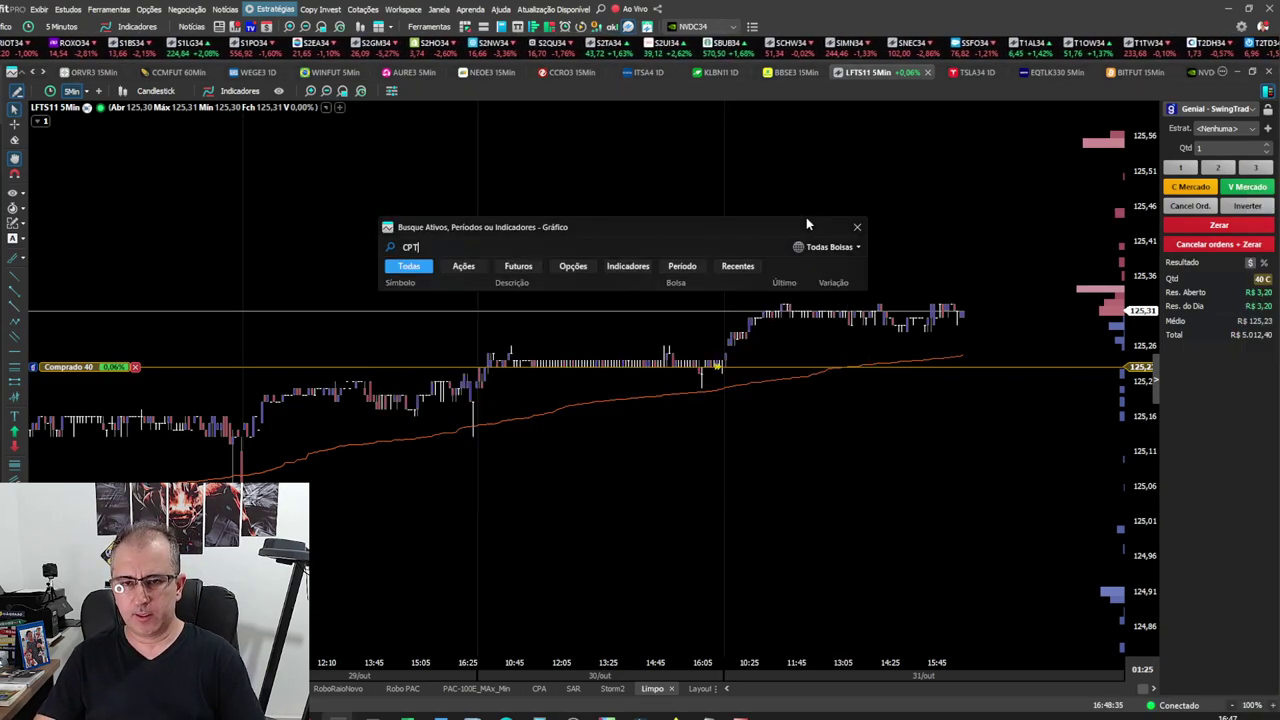
text(S11)
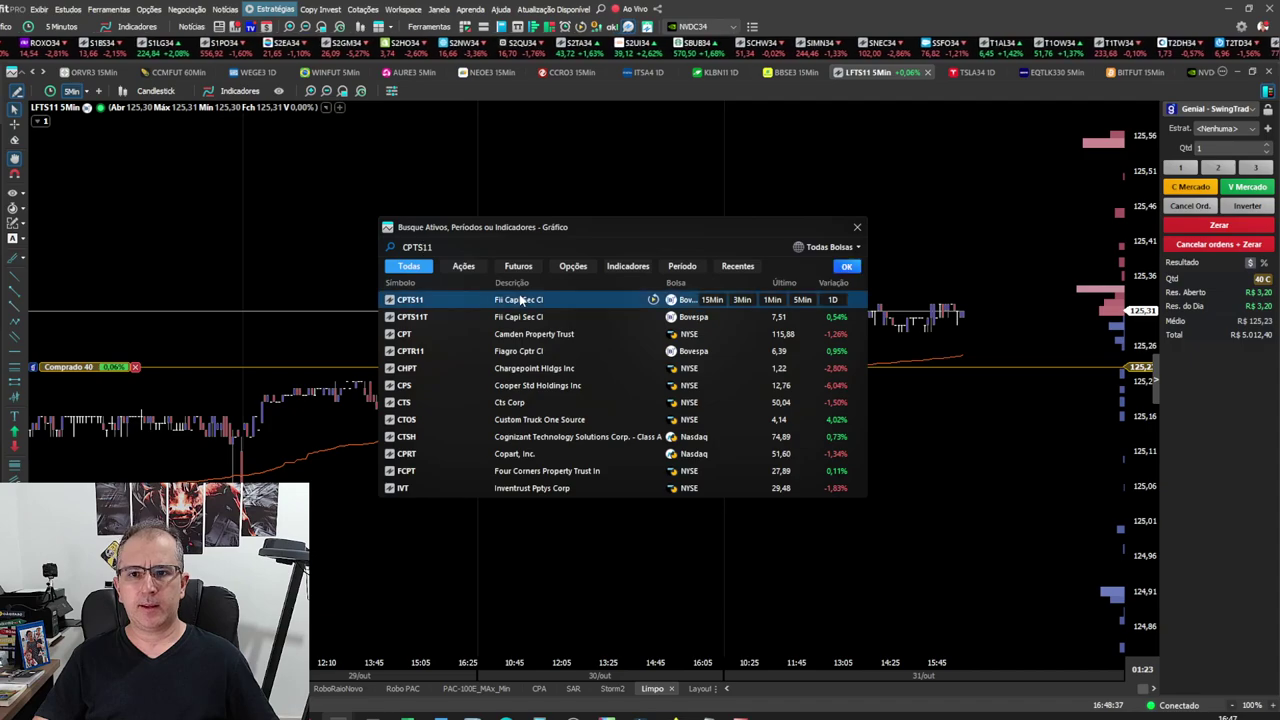
click(519, 300)
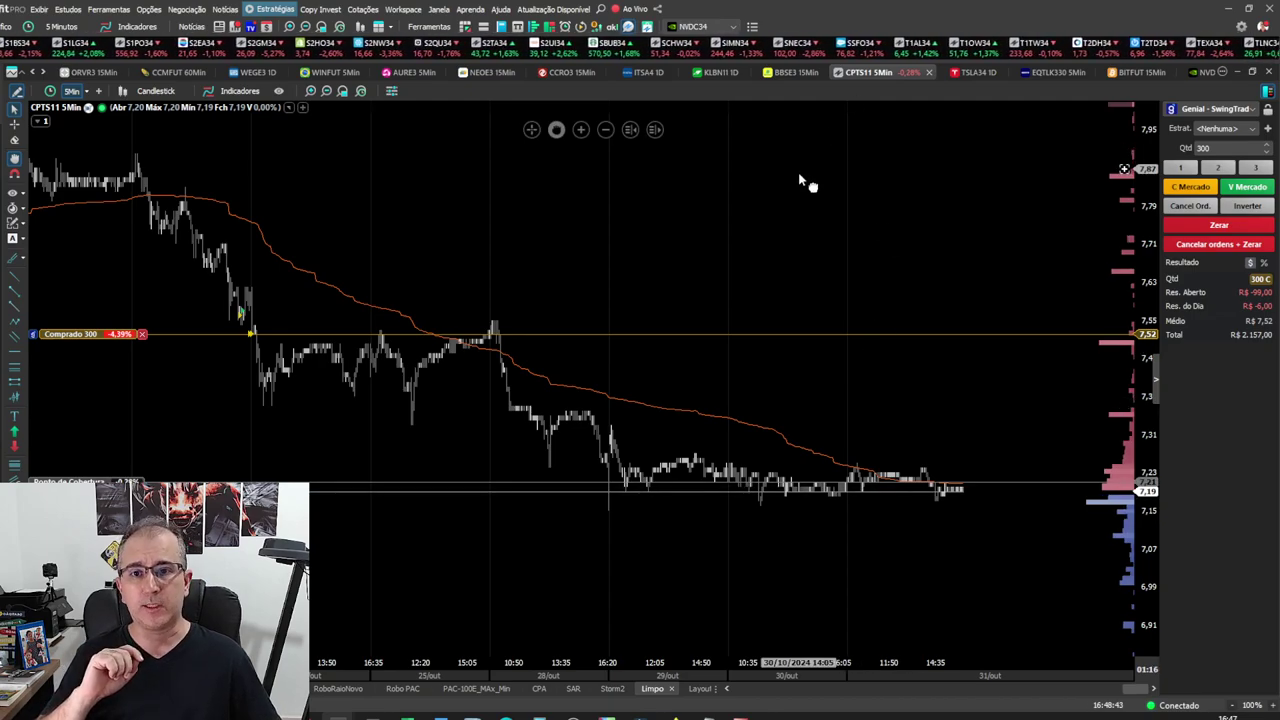
scroll(809, 190, down, 2)
scroll(771, 294, up, 3)
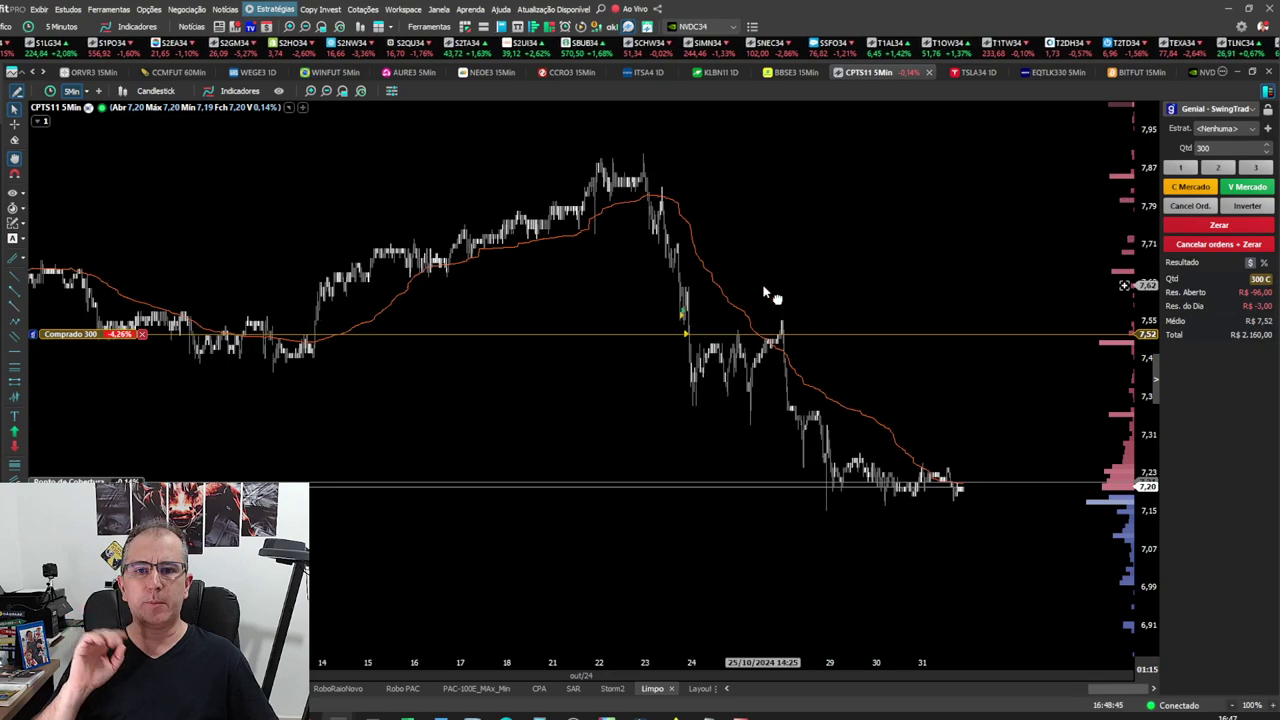
scroll(660, 300, up, 3)
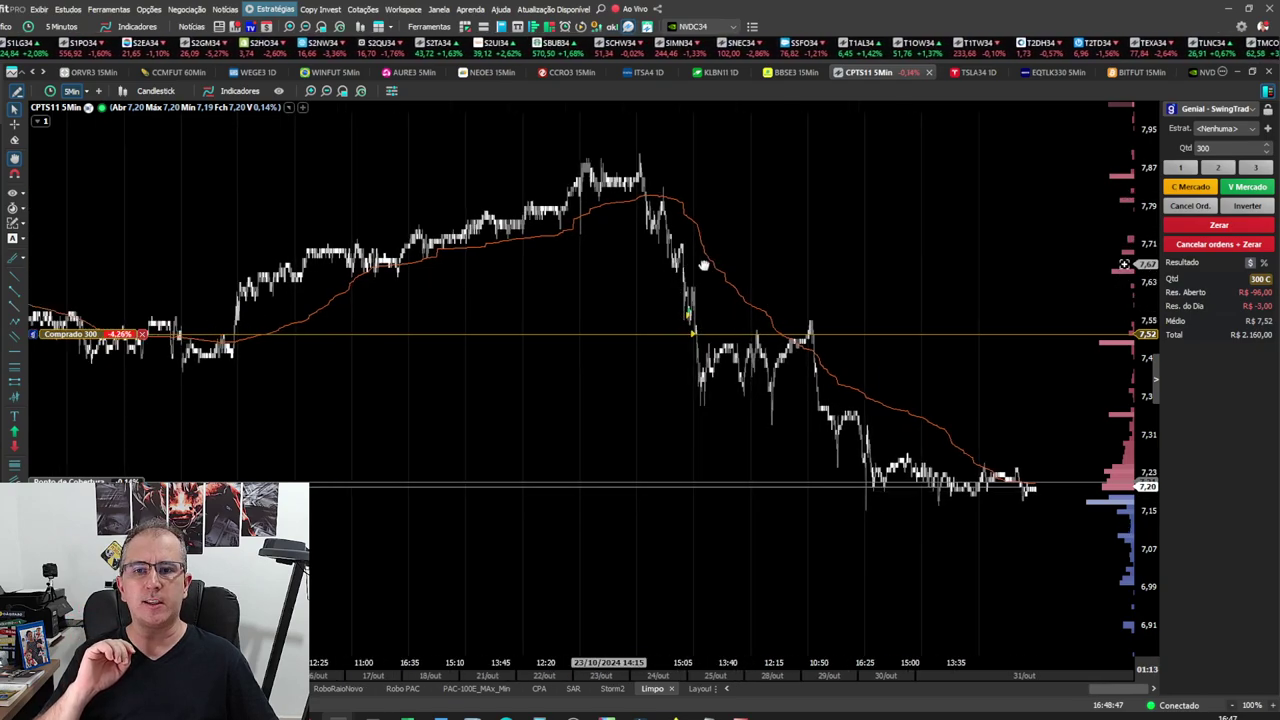
scroll(640, 297, down, 4)
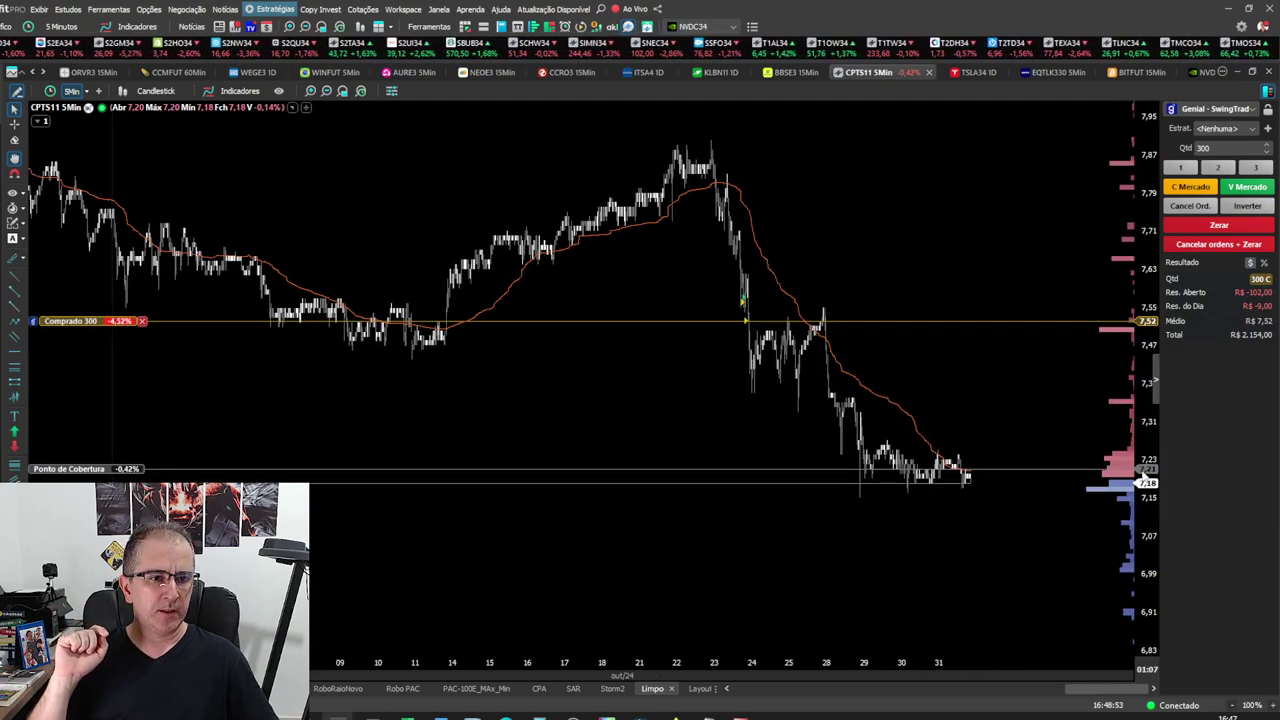
- Calculate the value of the CPTS11 position as 300 × 7,18 in the Windows Calculator and close the calculator
click(573, 717)
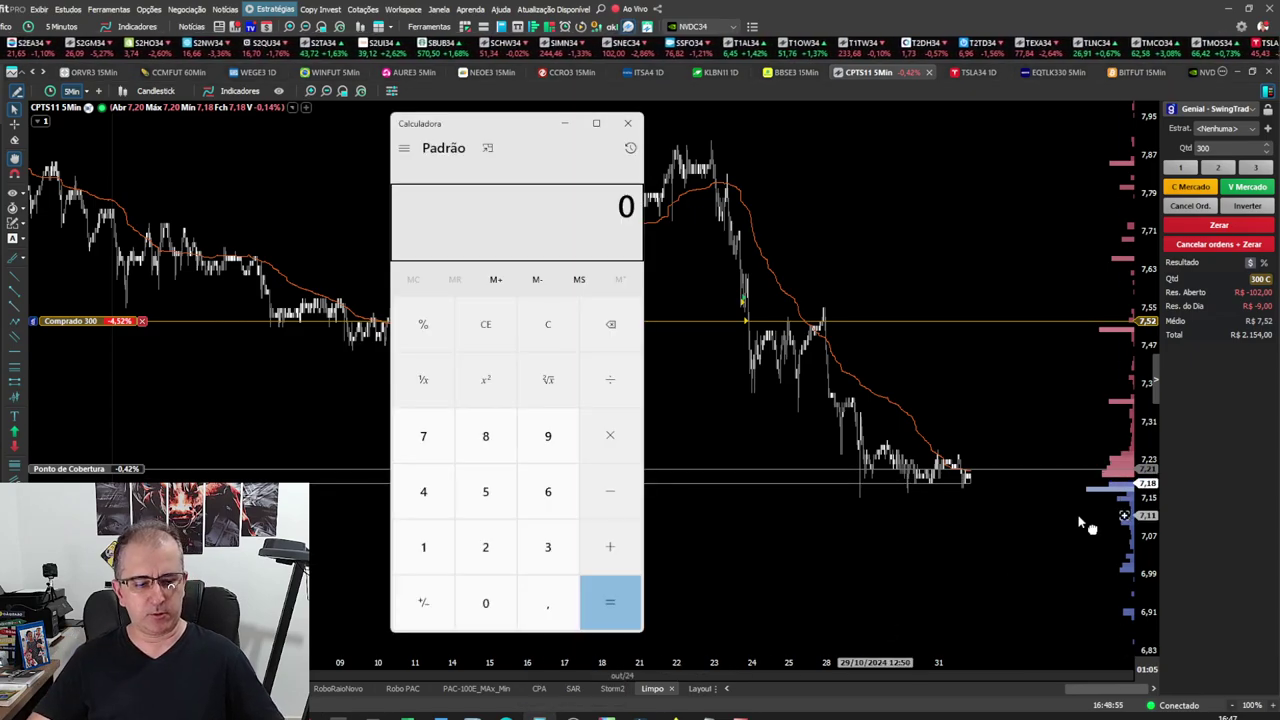
text(300)
text(*7)
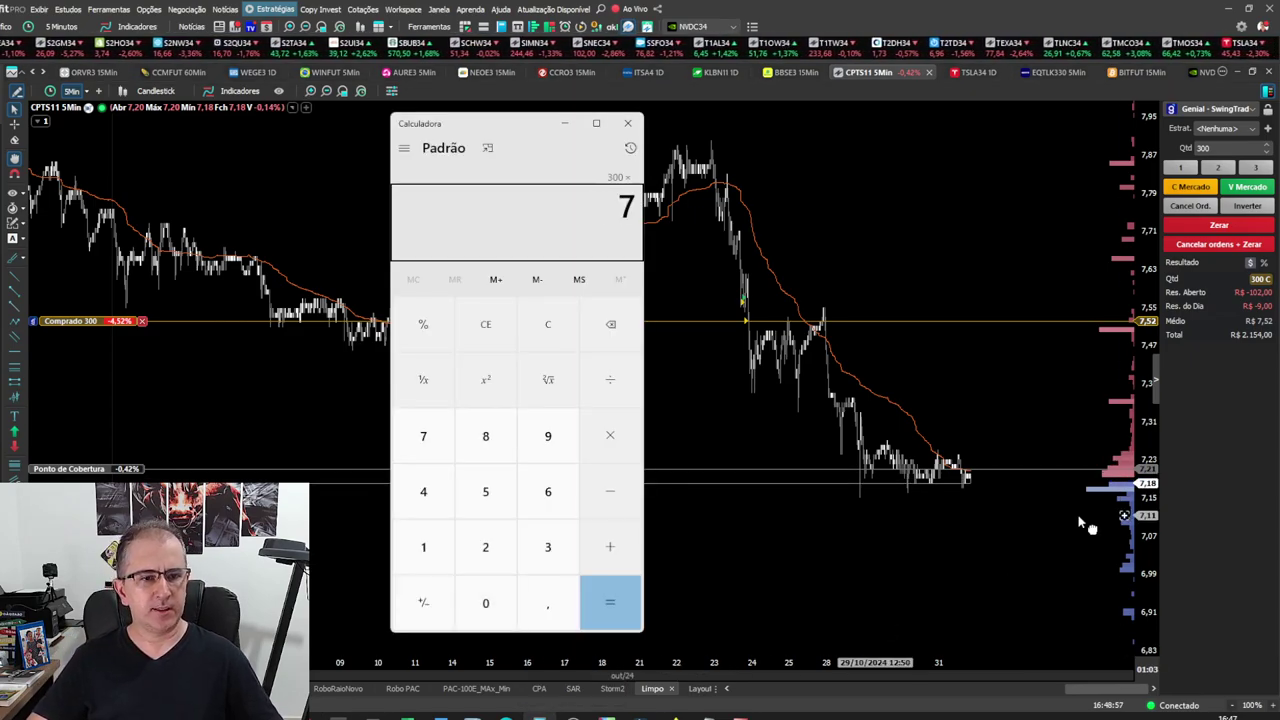
text(,18)
key(Return)
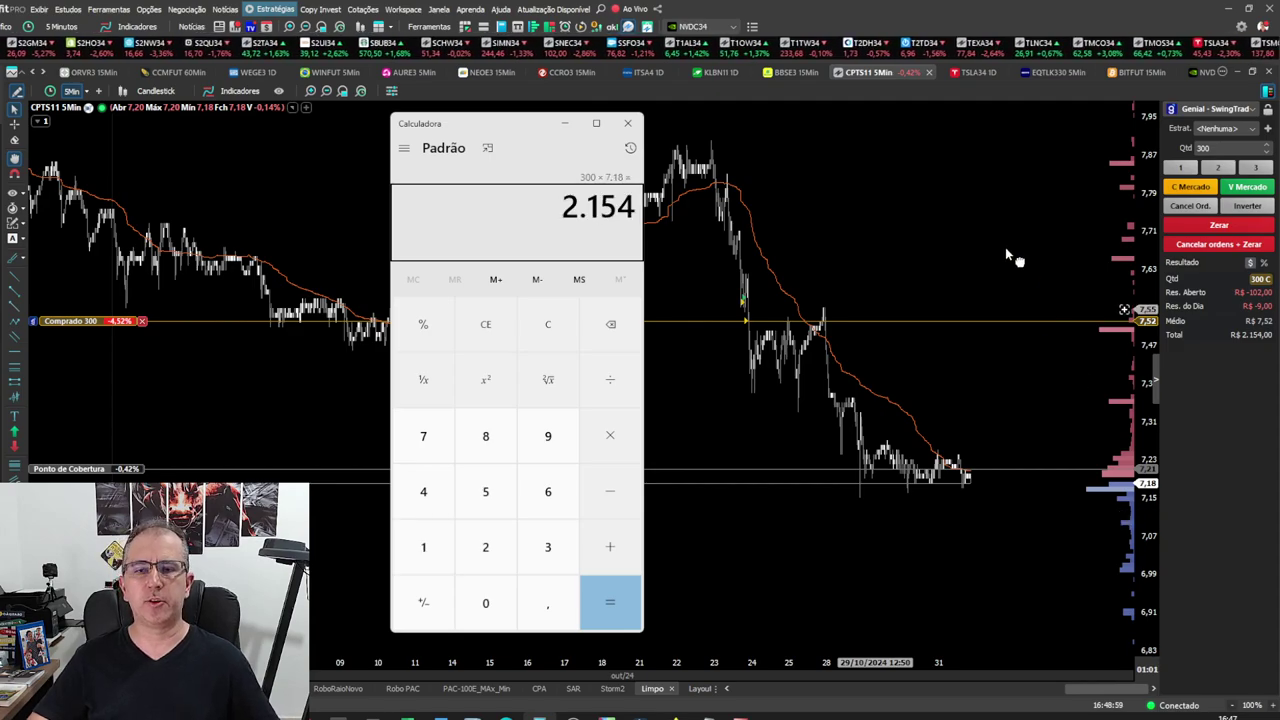
click(627, 123)
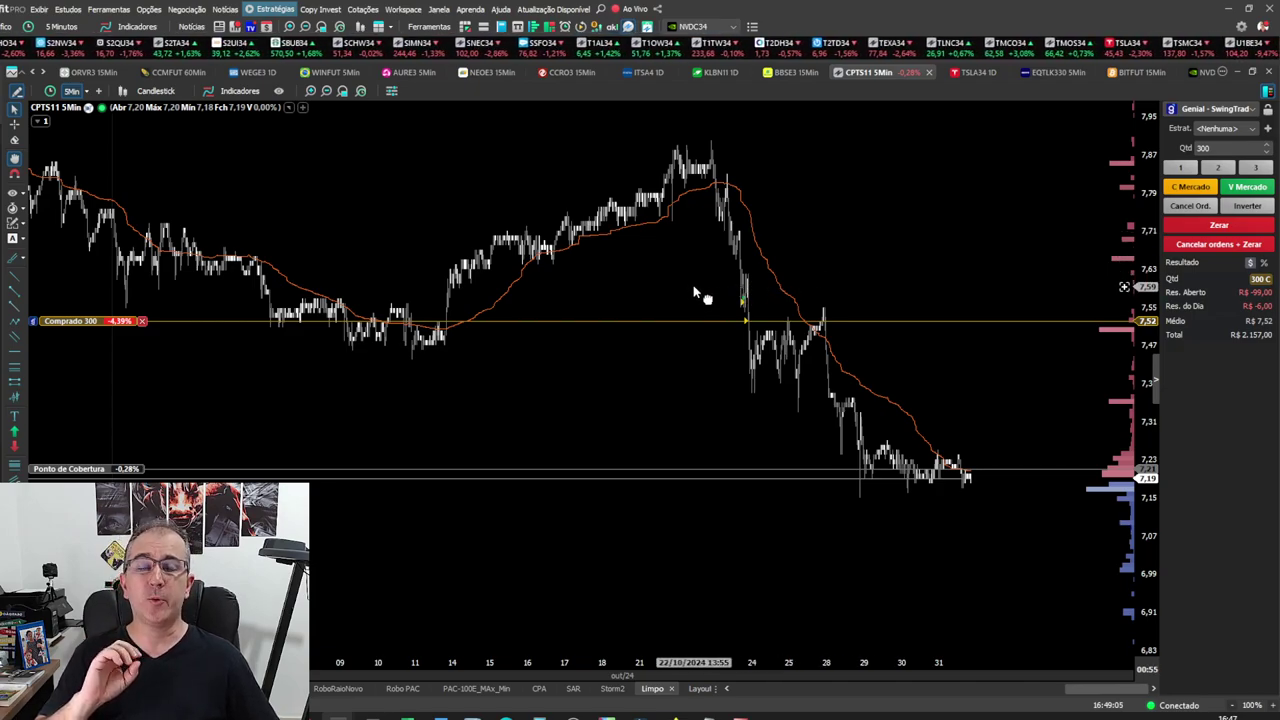
- Examine the CPTS11 entry points around 23 and 24 October and the price movement up to 31 October
drag(700, 294, 907, 244)
scroll(709, 286, up, 2)
scroll(851, 337, up, 1)
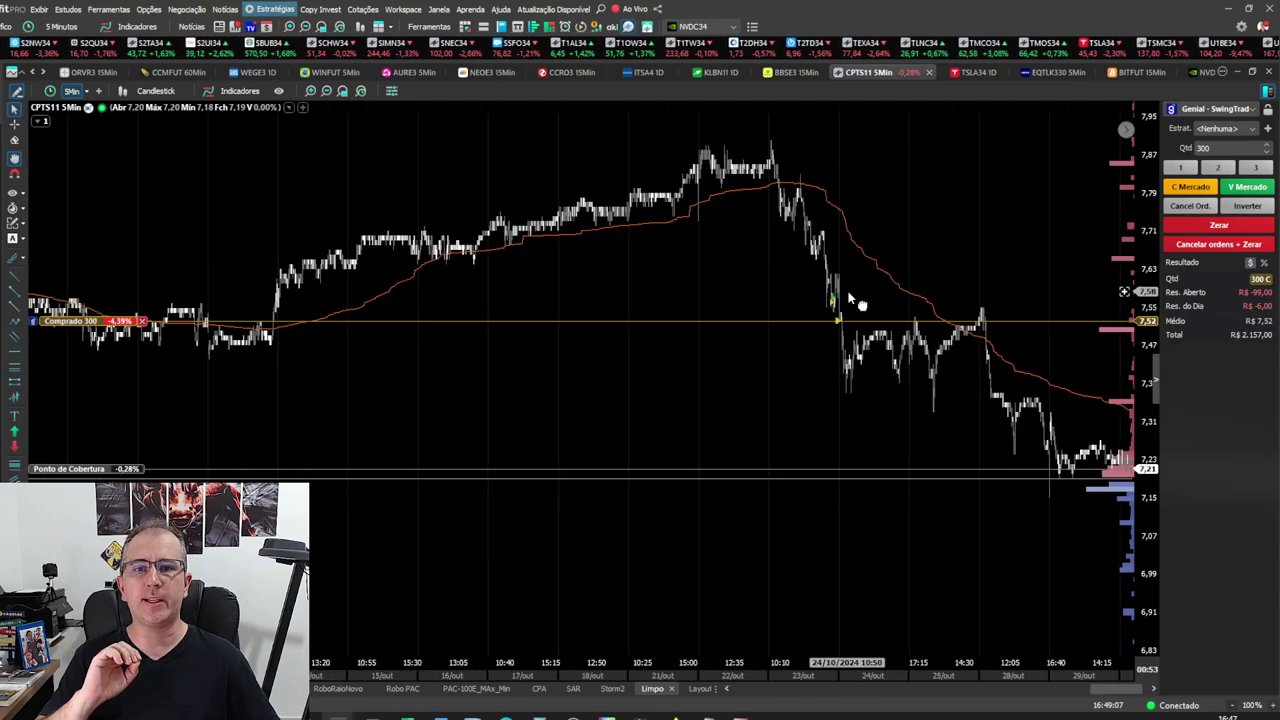
scroll(803, 306, up, 2)
drag(910, 325, 814, 314)
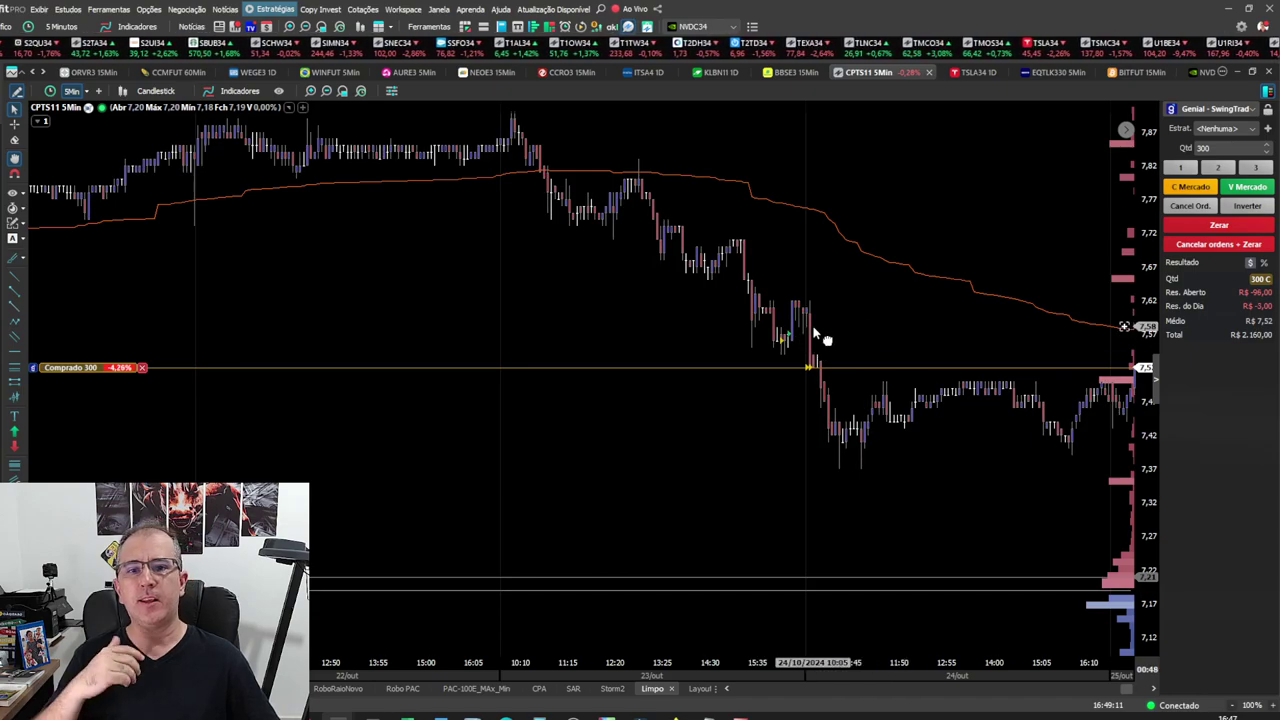
scroll(826, 356, down, 2)
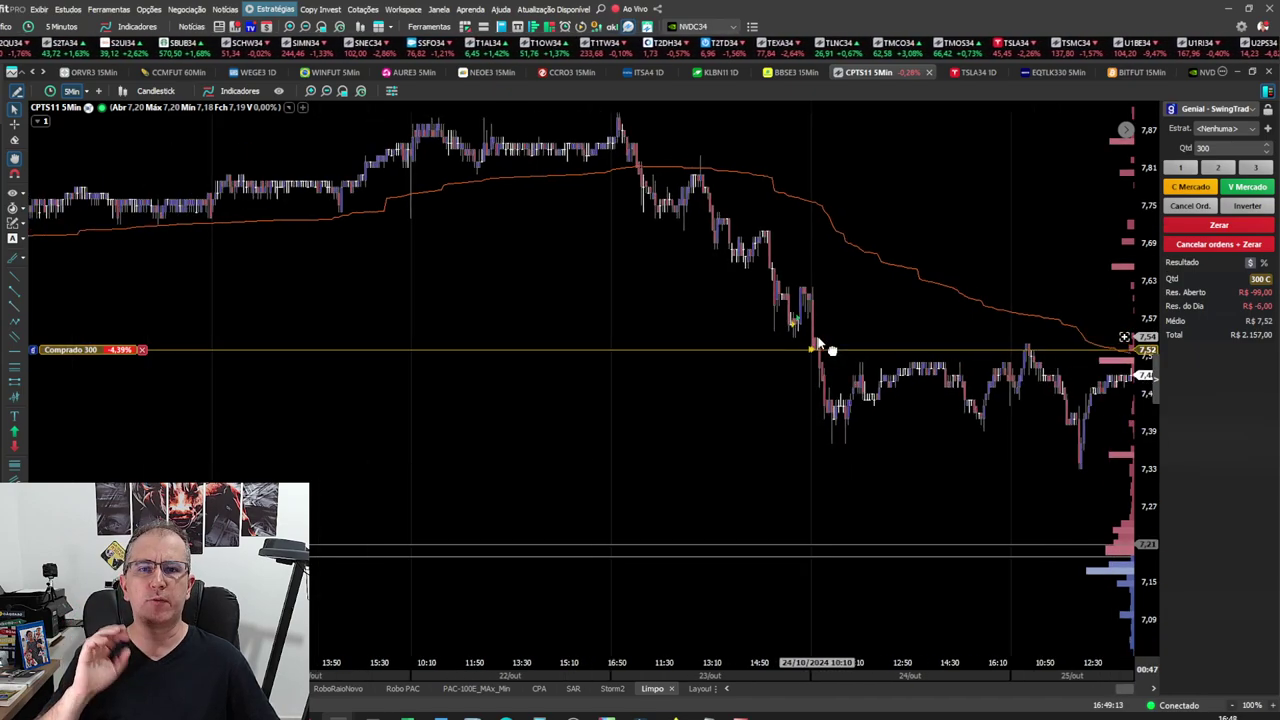
drag(831, 251, 703, 294)
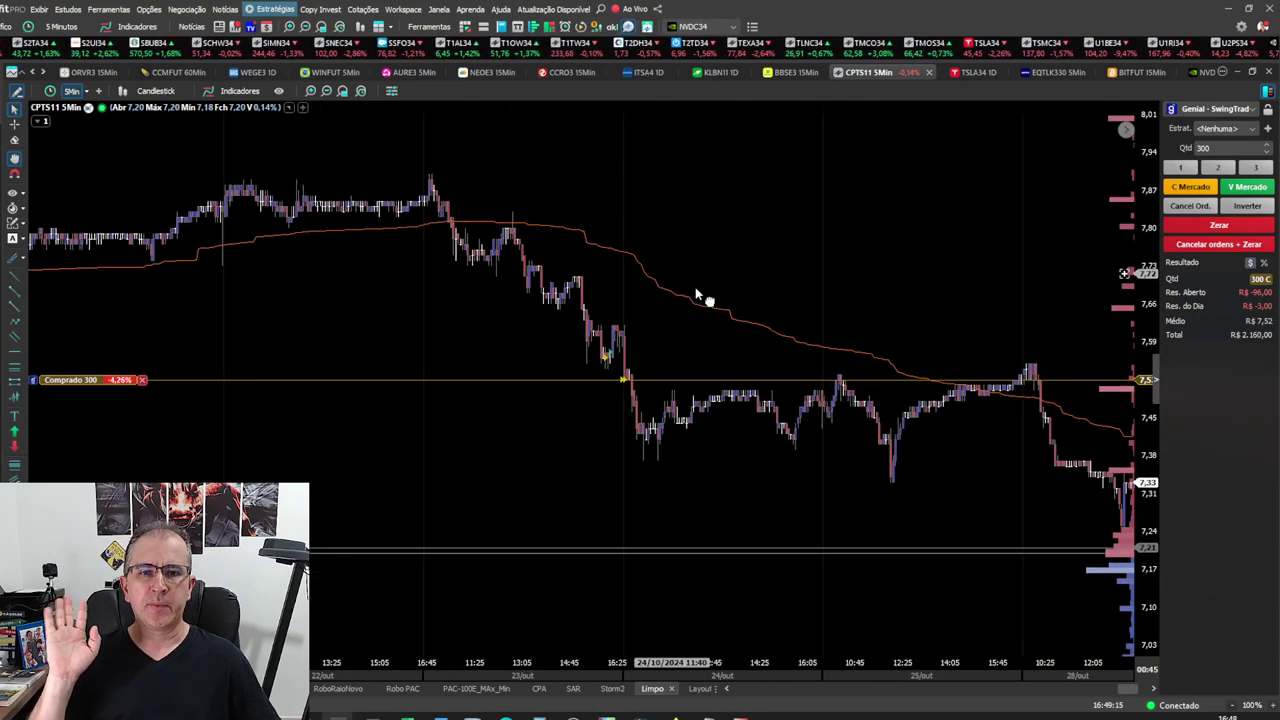
scroll(703, 294, down, 5)
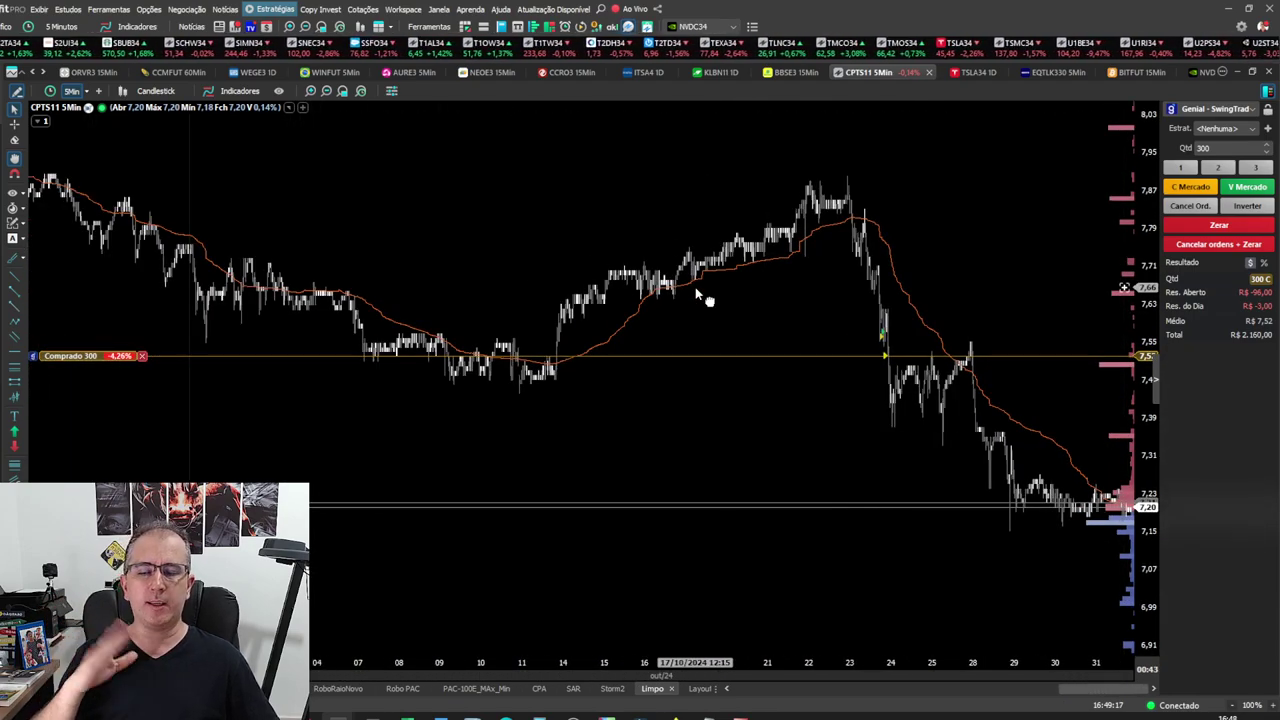
drag(851, 251, 684, 259)
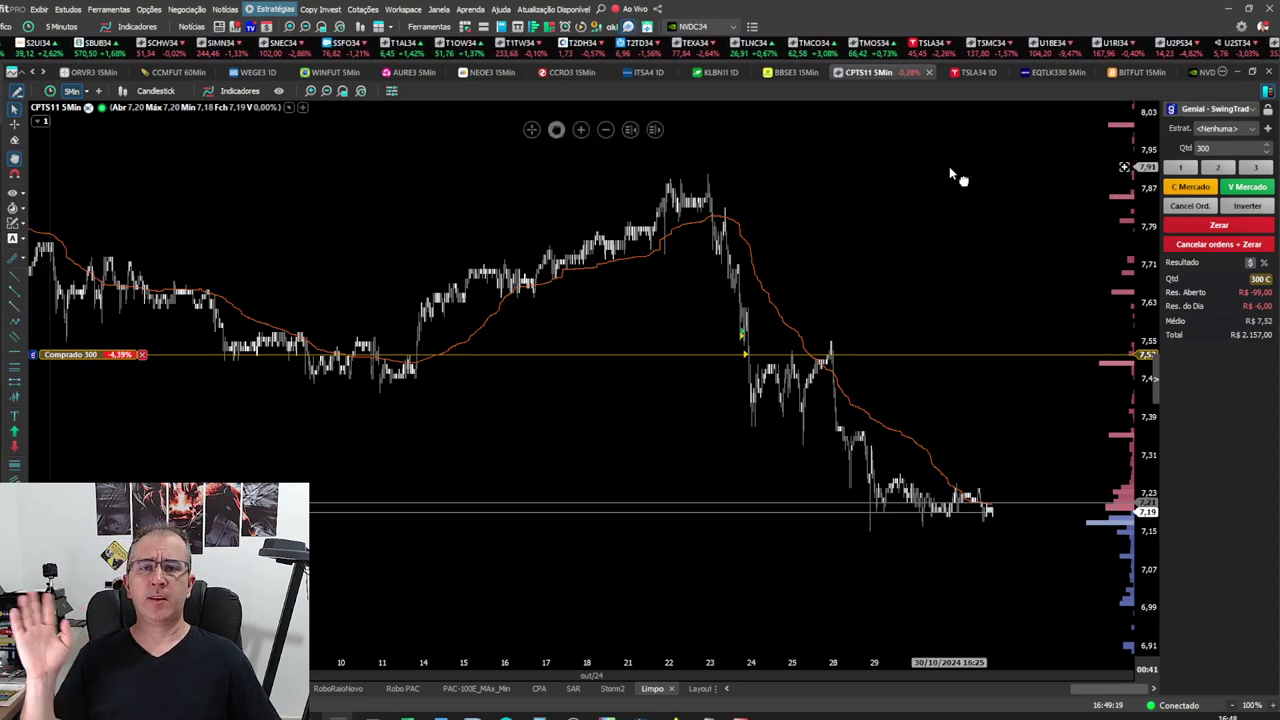